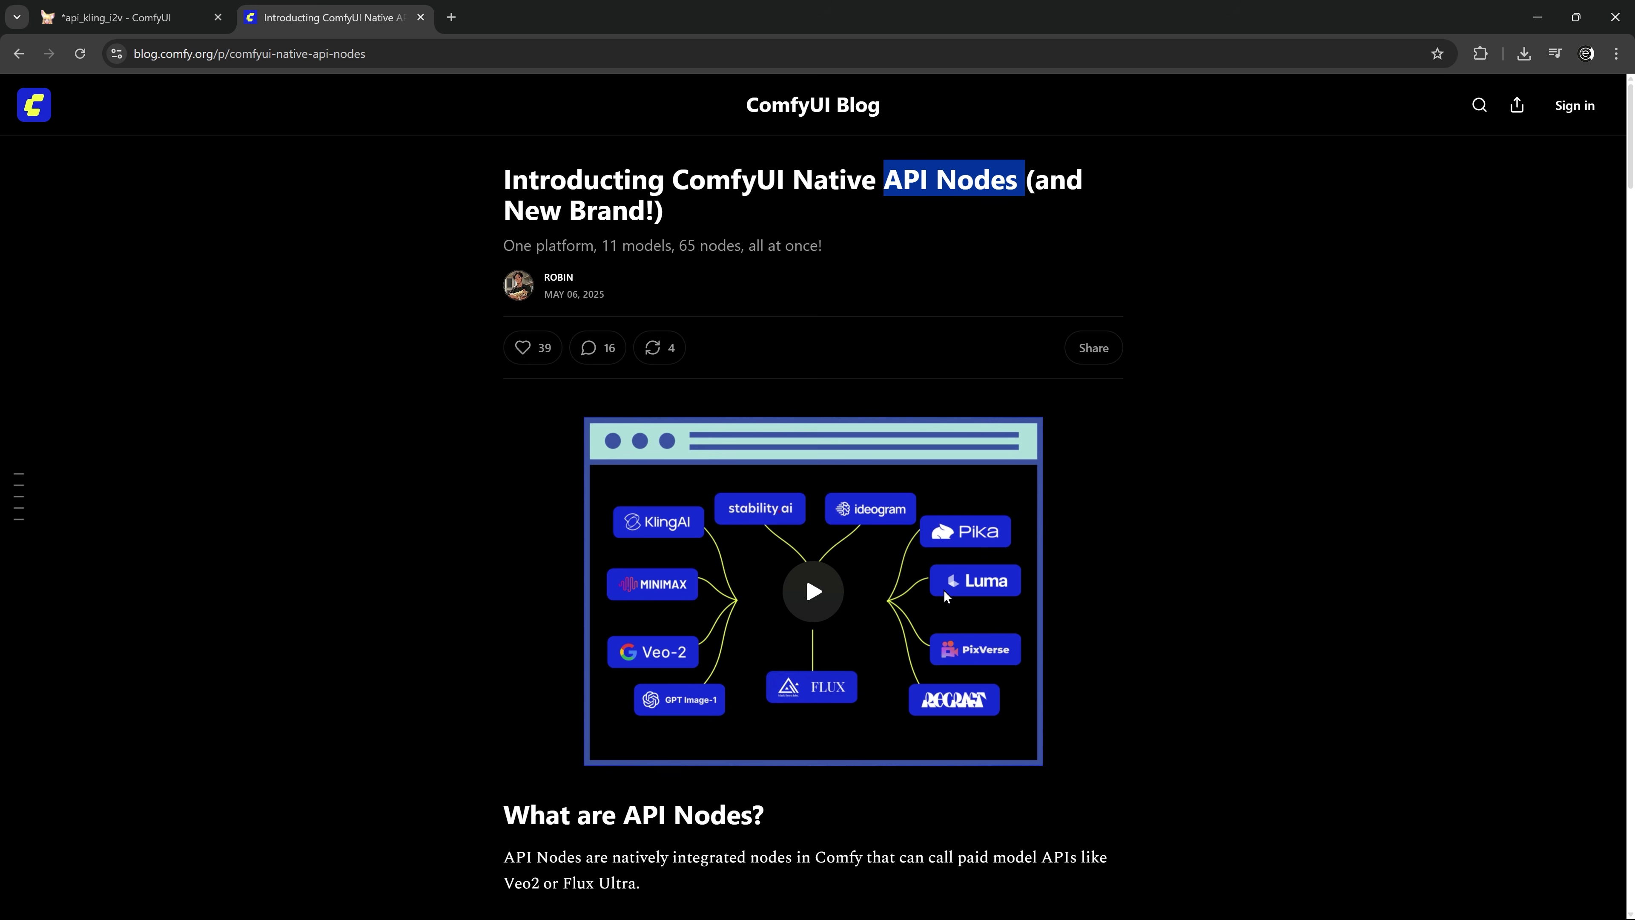
Read the ComfyUI native API nodes blog post, covering the supported models, getting-started steps, template screenshots and pricing notes
scroll(882, 501, down, 1)
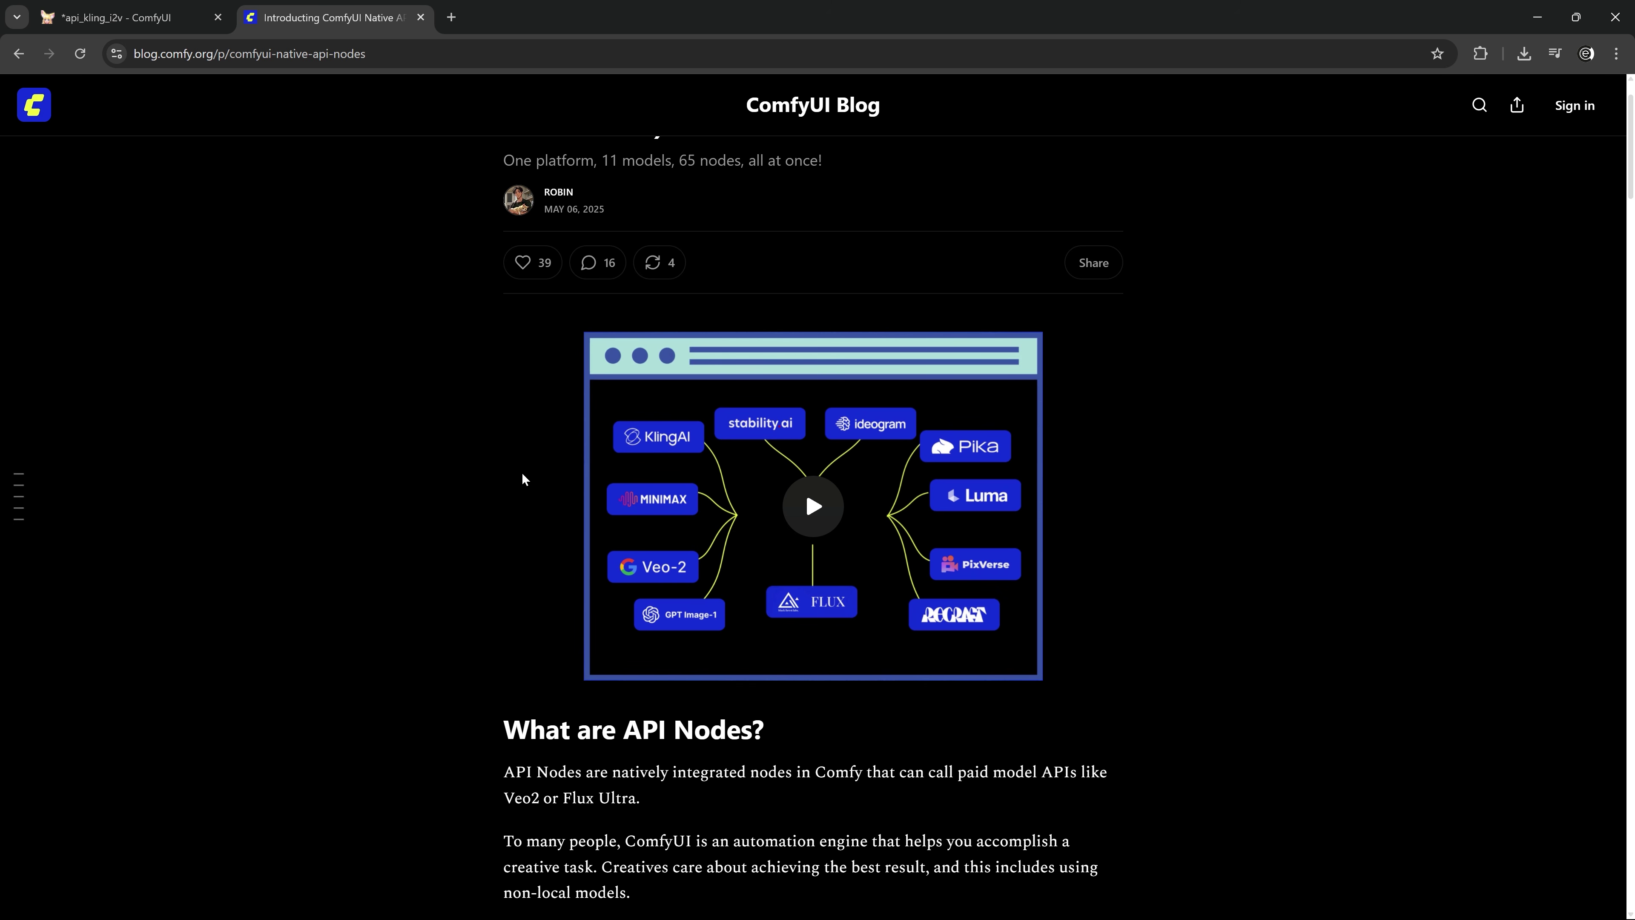
scroll(519, 464, down, 1)
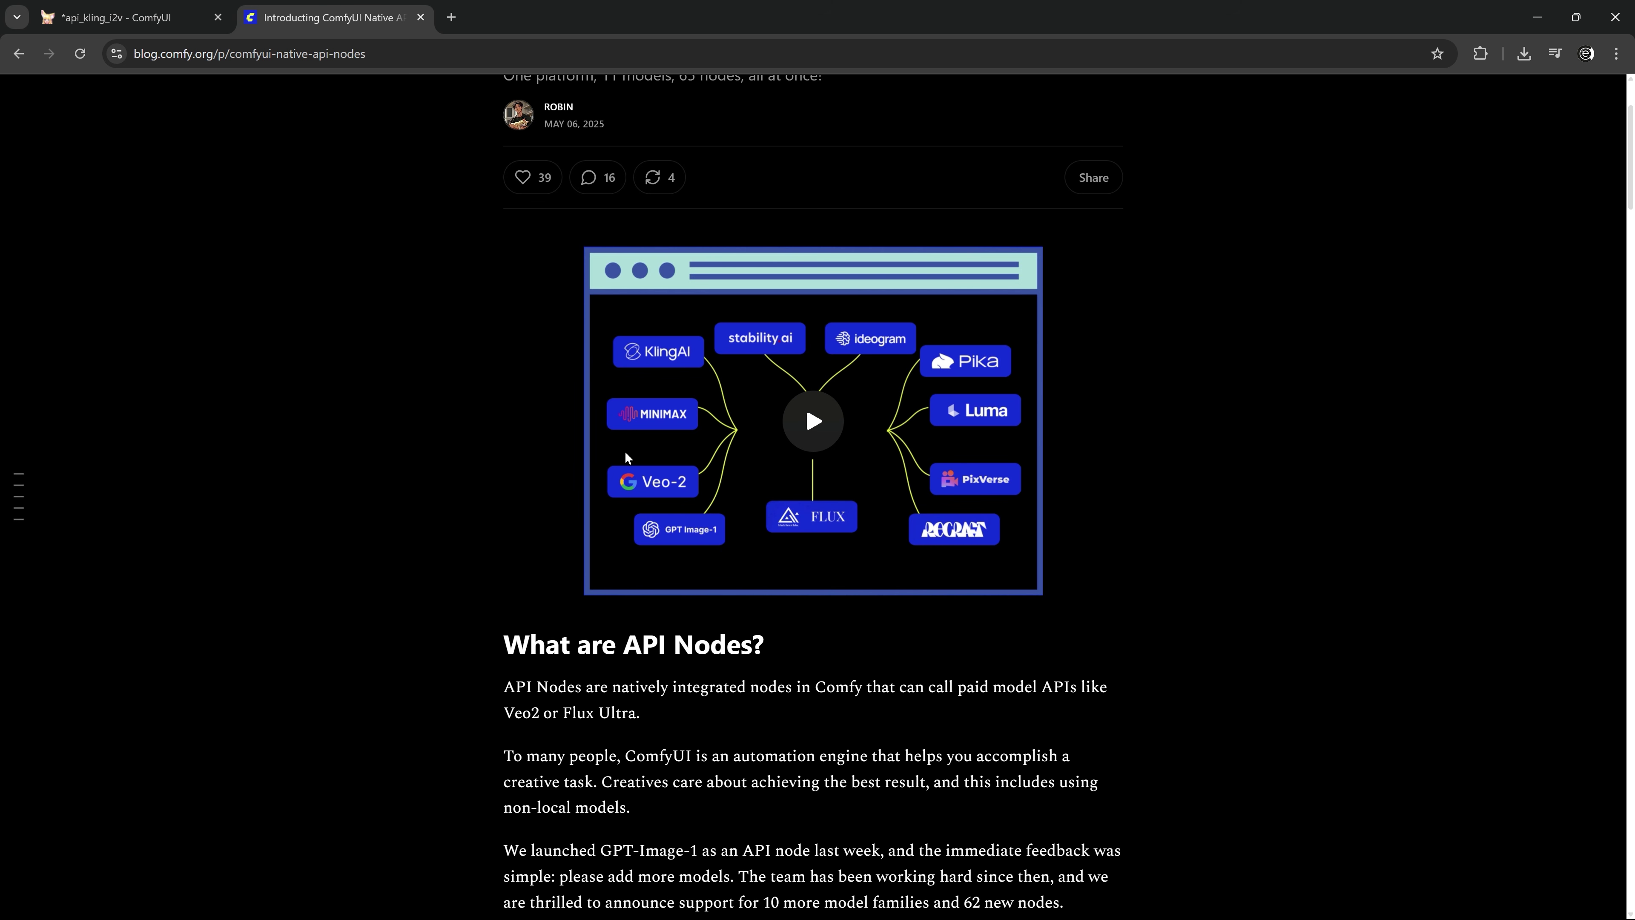
scroll(537, 402, down, 7)
drag(507, 363, 704, 698)
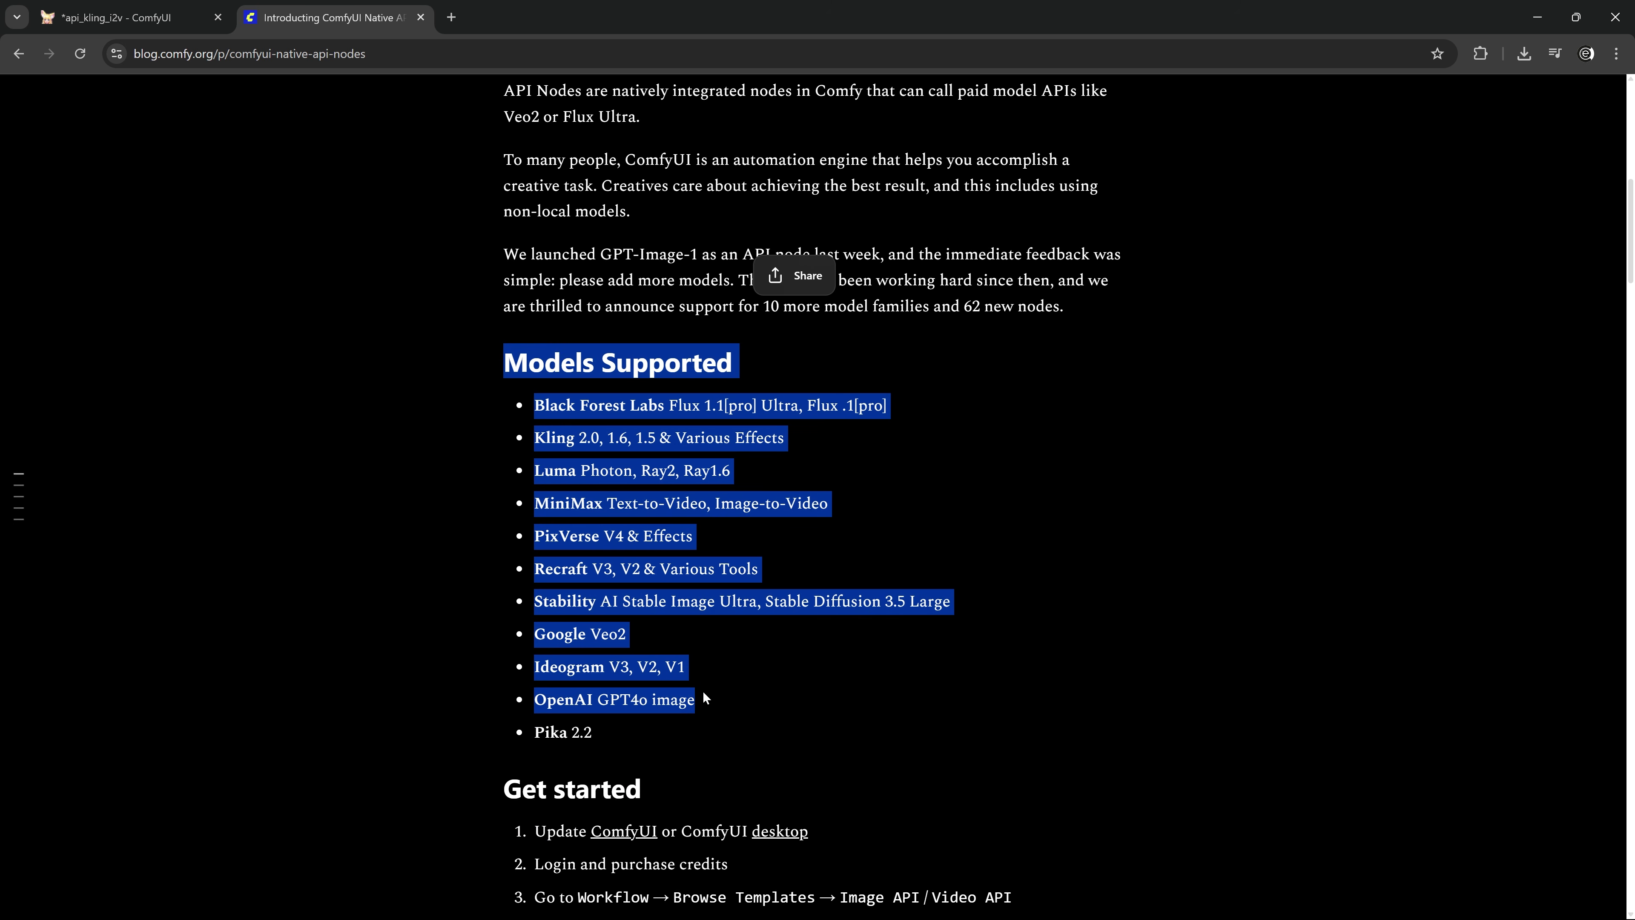
click(741, 698)
scroll(830, 661, down, 3)
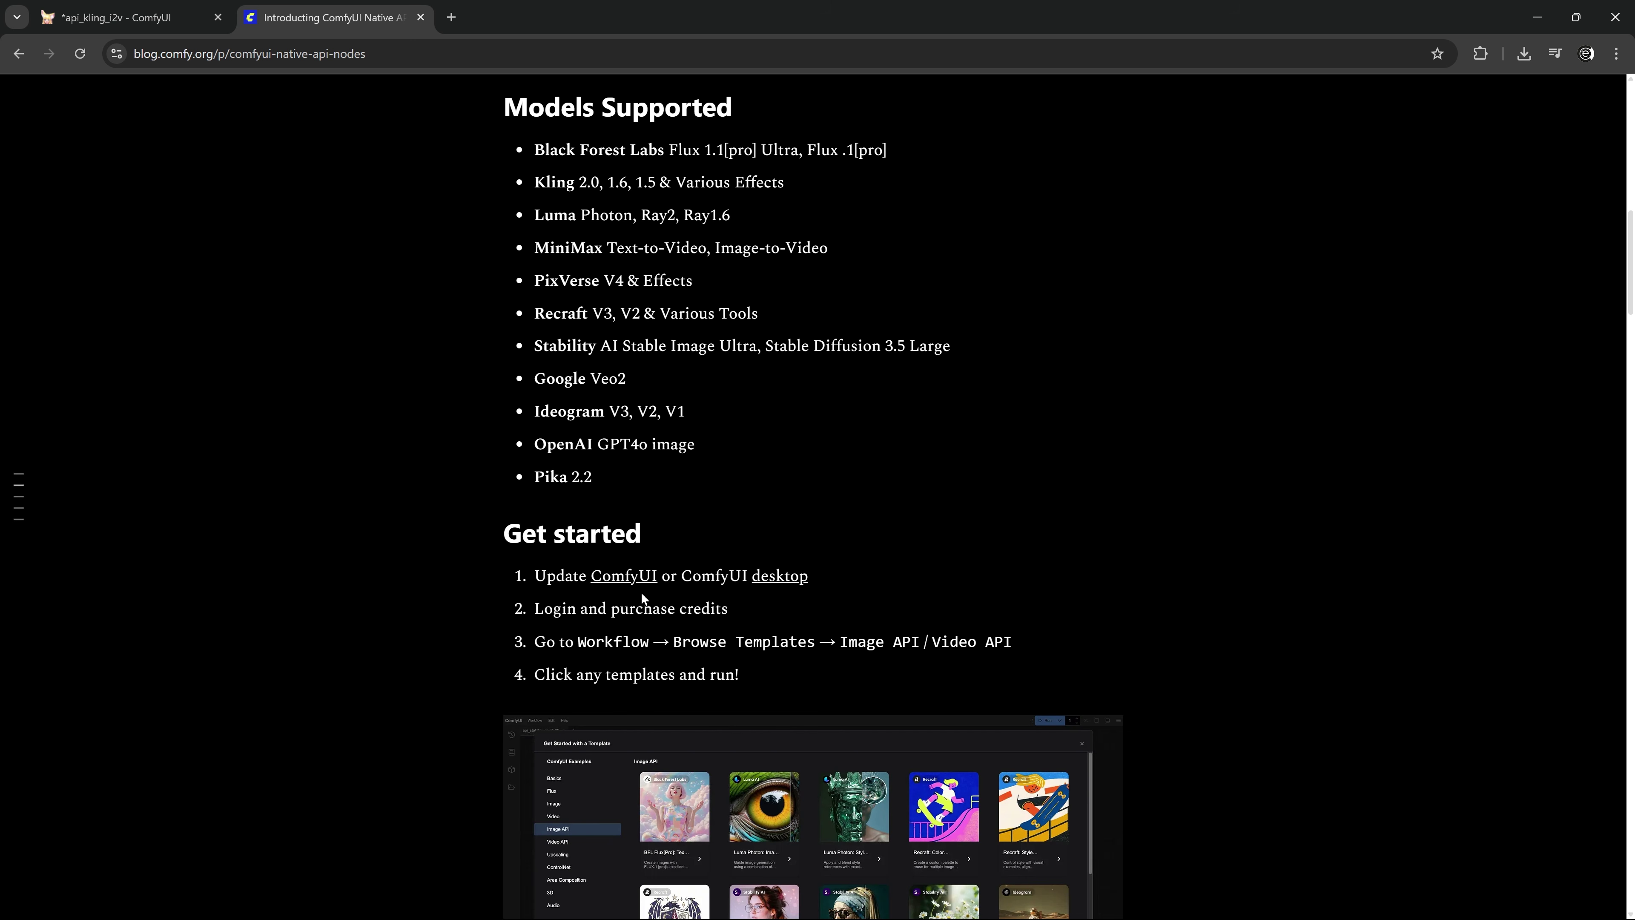
scroll(642, 594, down, 1)
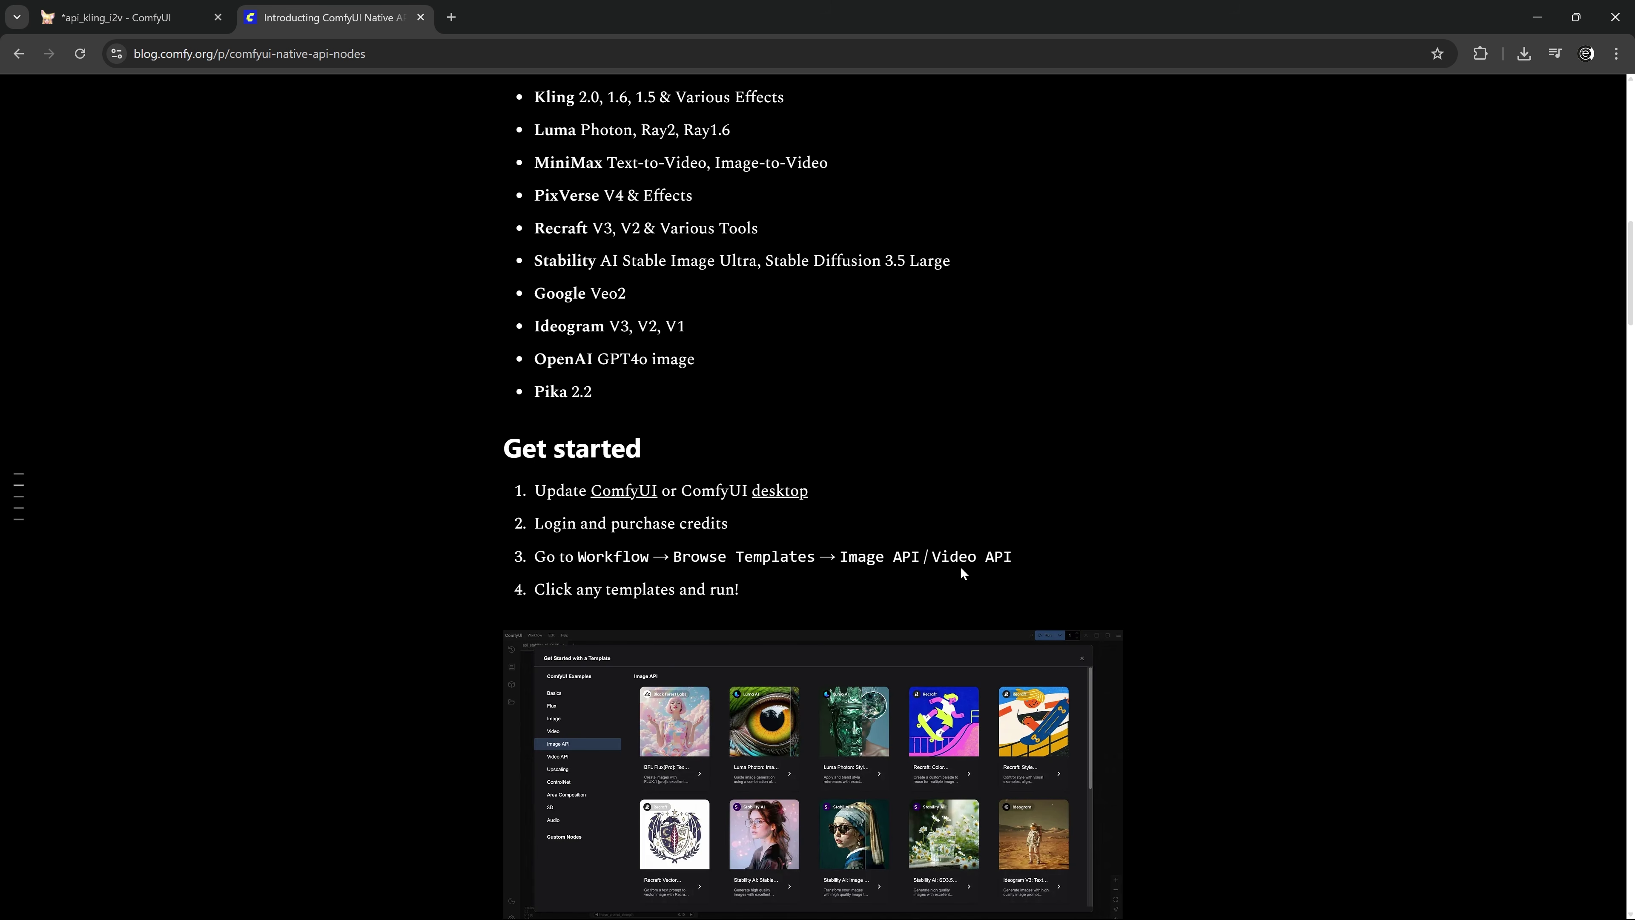
scroll(688, 502, down, 1)
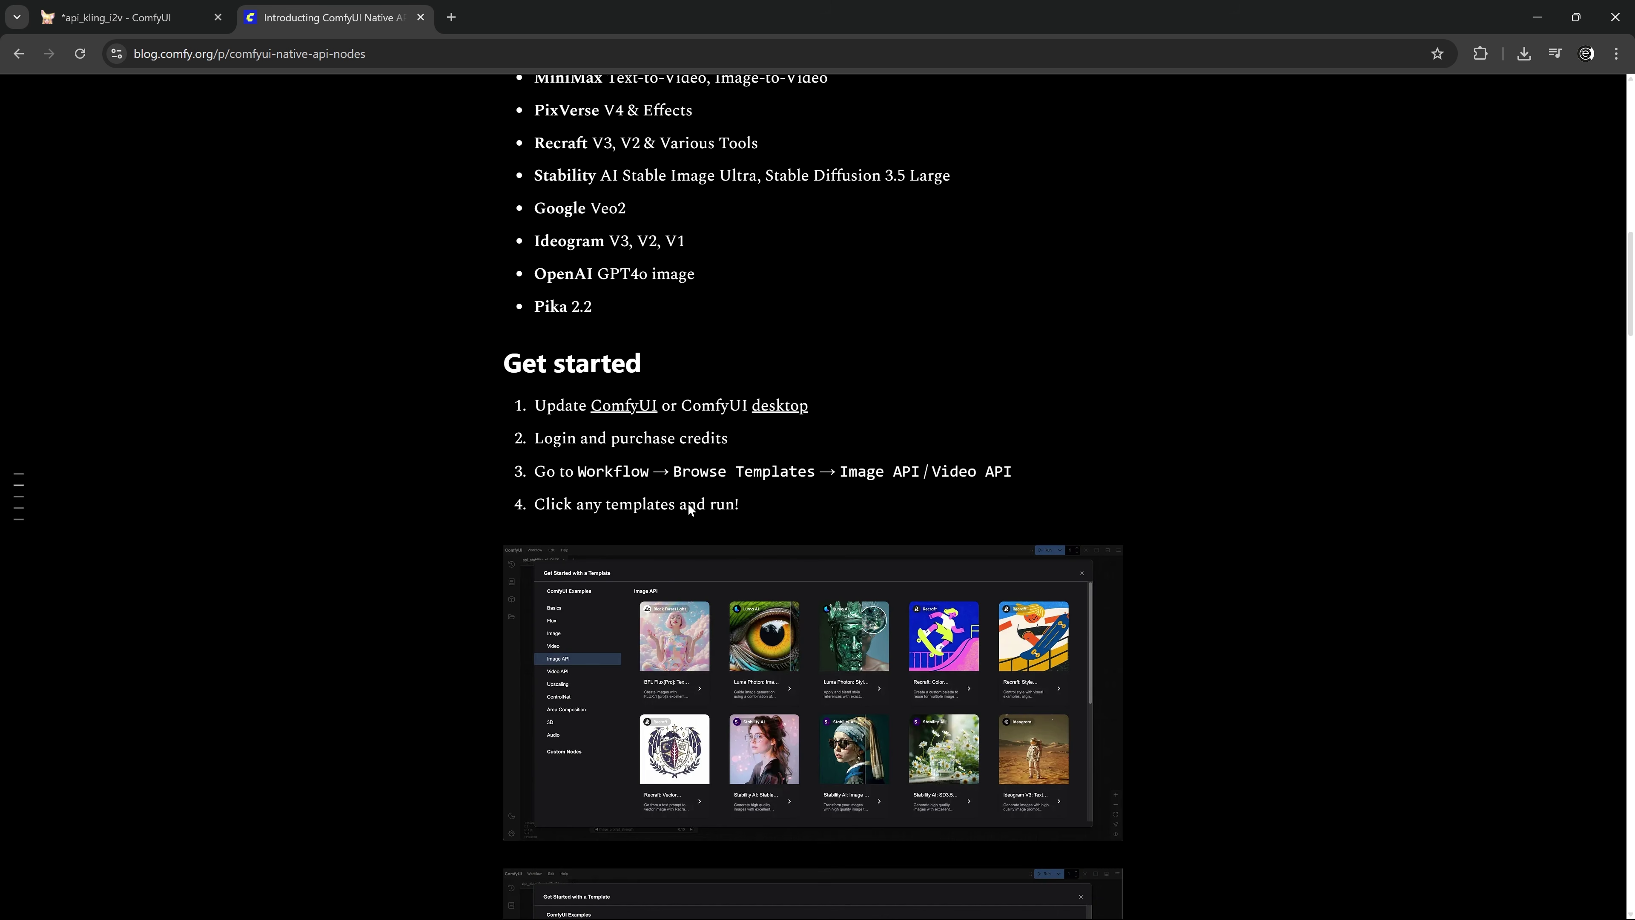
scroll(665, 506, down, 1)
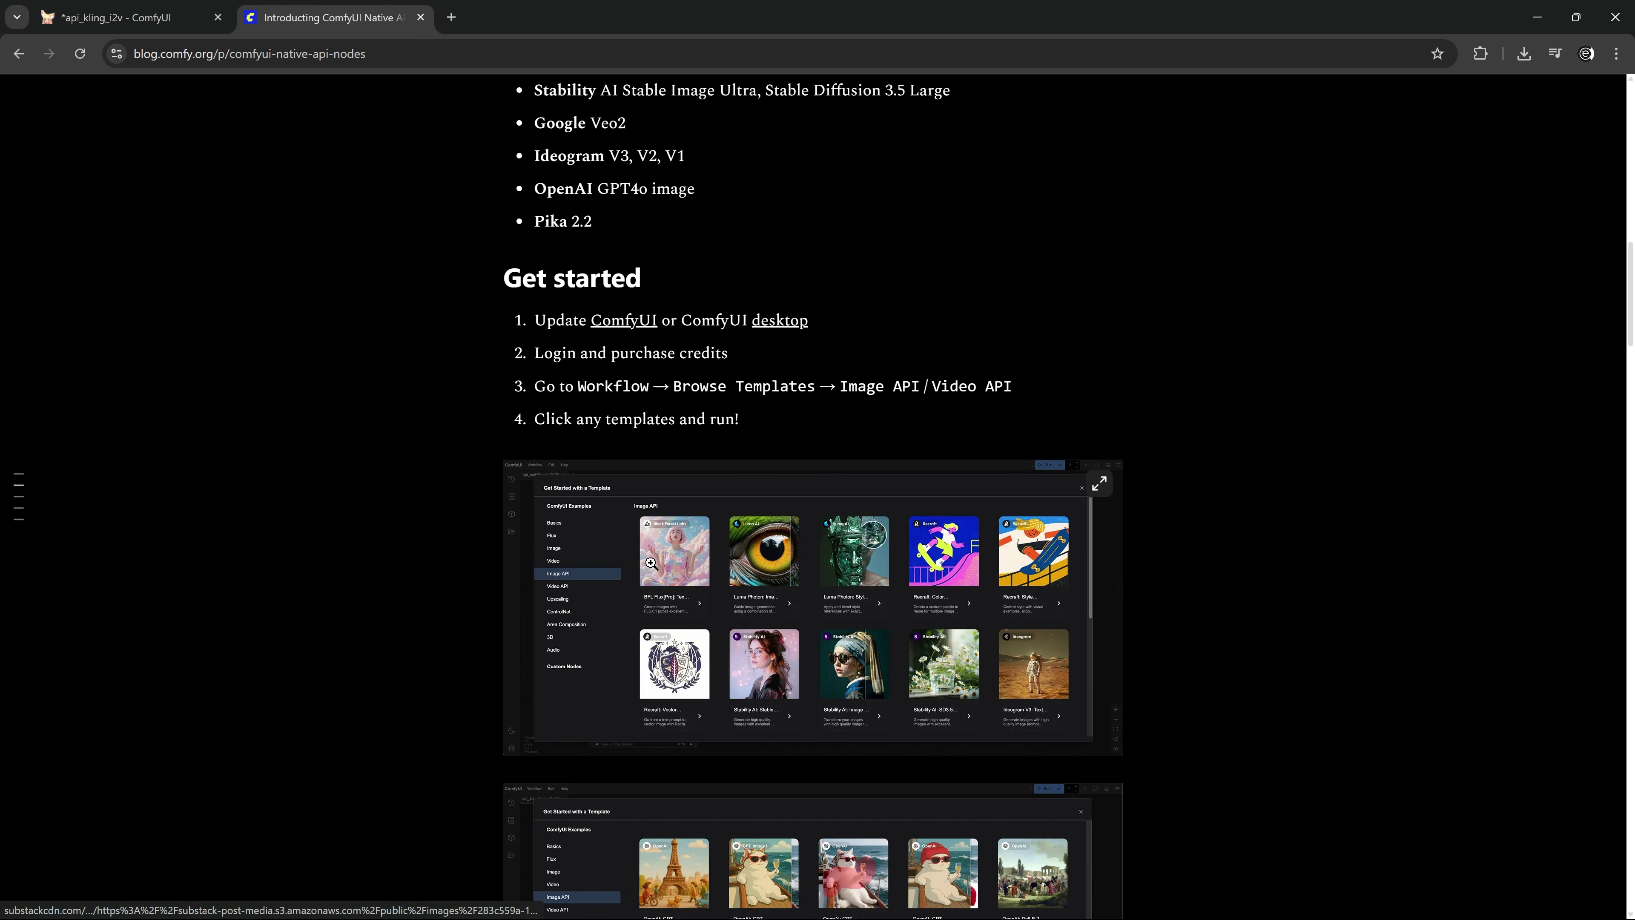
scroll(652, 560, down, 4)
scroll(670, 533, down, 9)
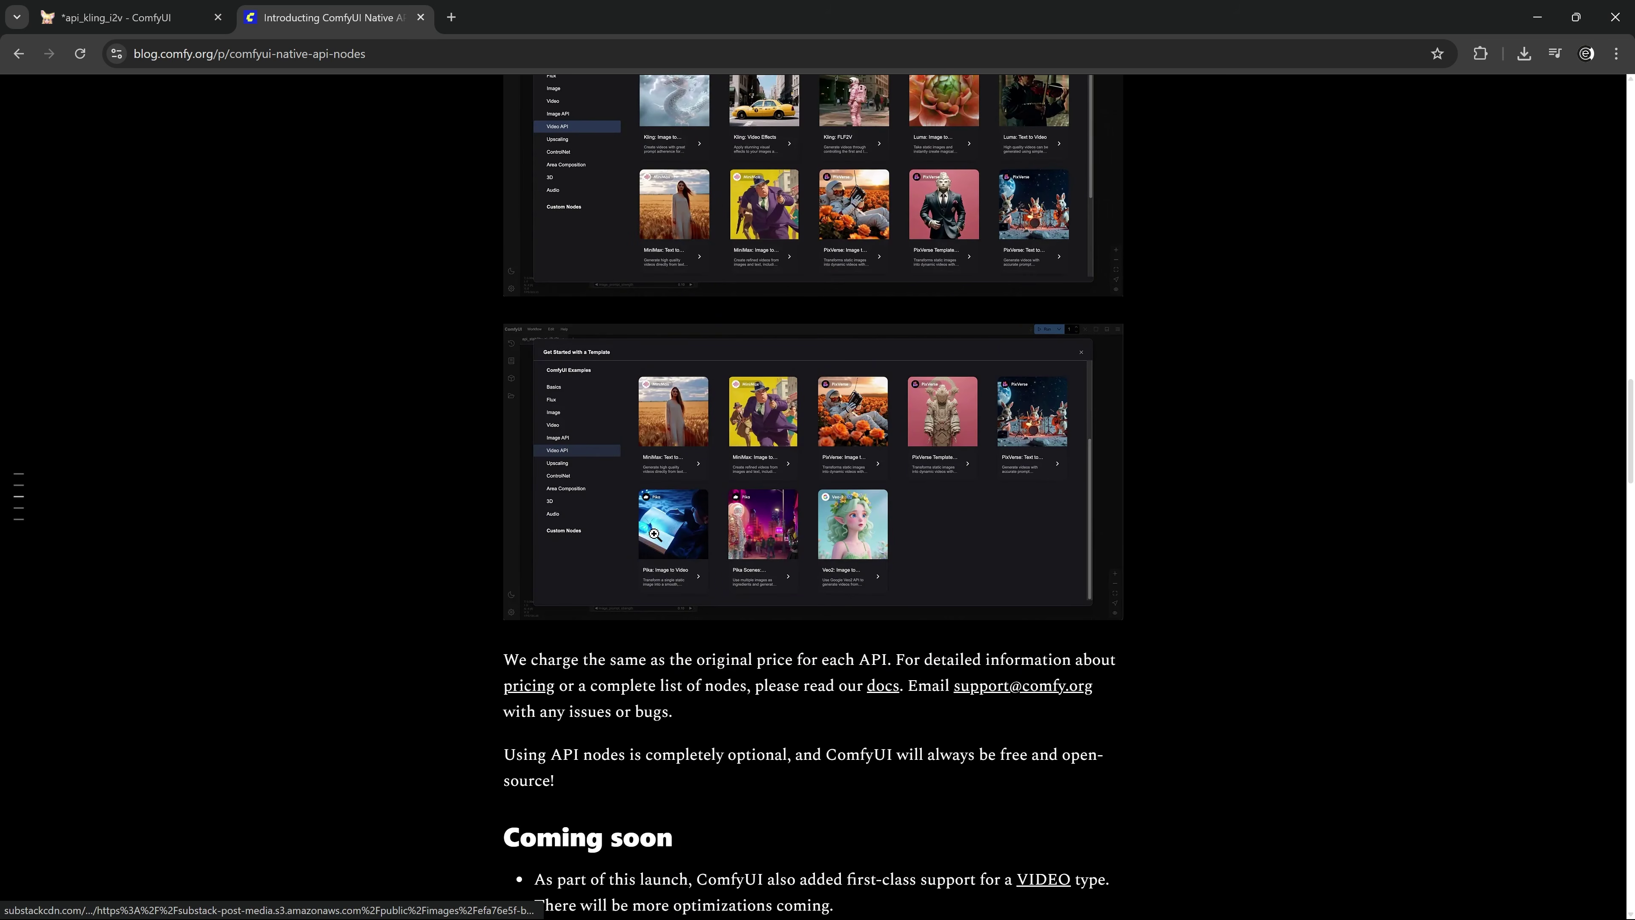
scroll(653, 533, down, 3)
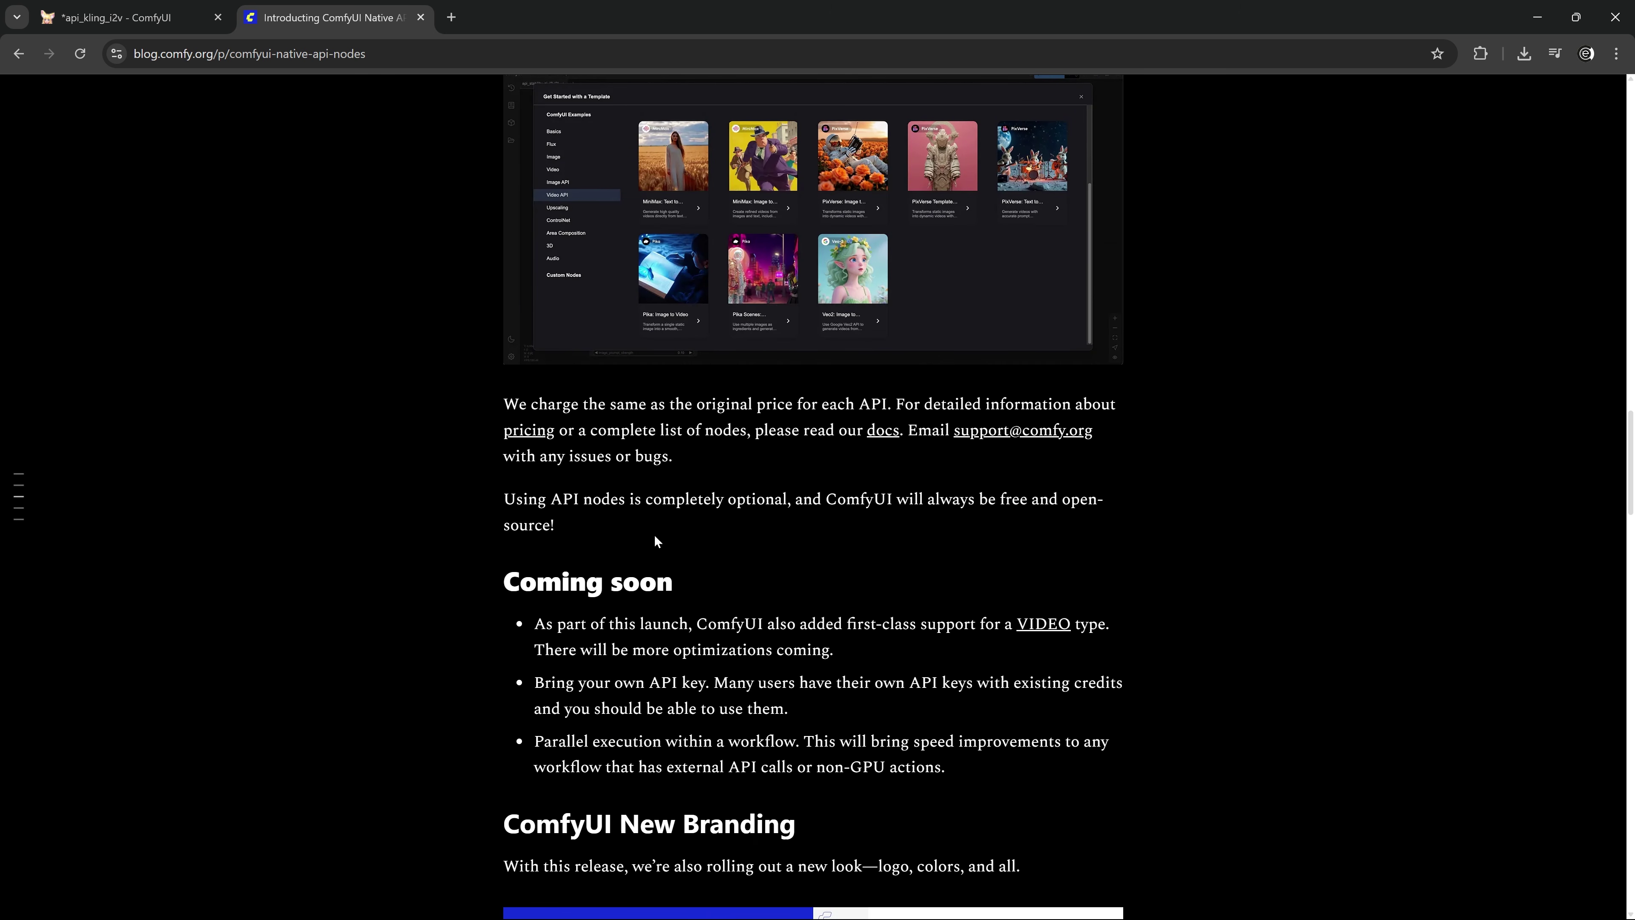
Switch to the api_kling_i2v workflow in ComfyUI and examine its input image, Kling prompts and settings, and video output node
click(135, 24)
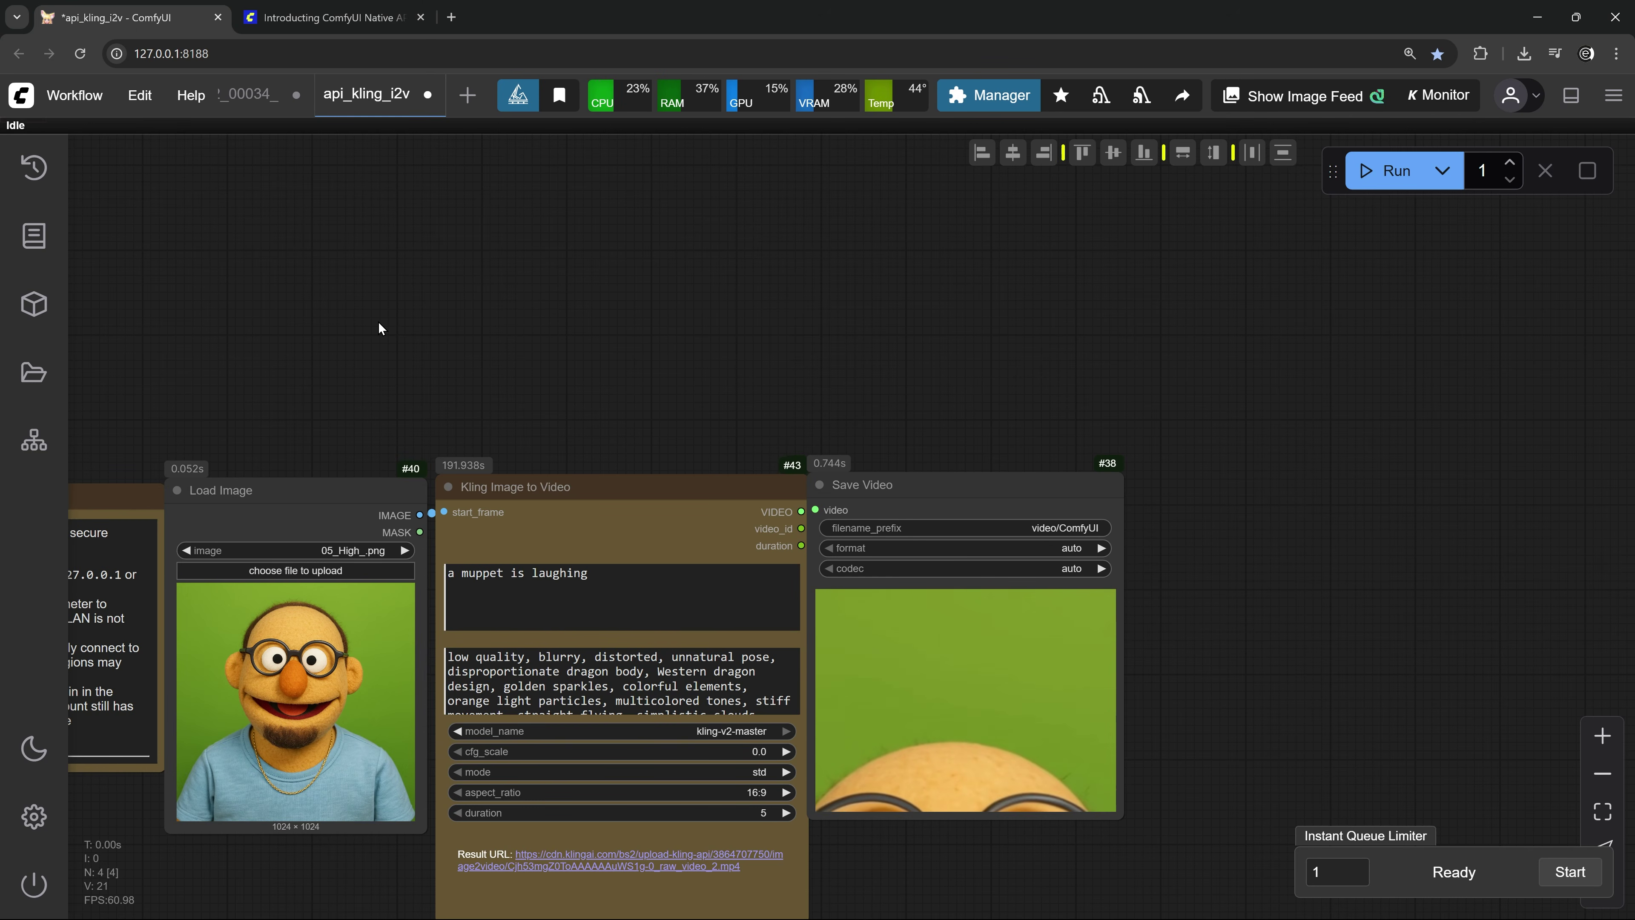
drag(378, 321, 626, 228)
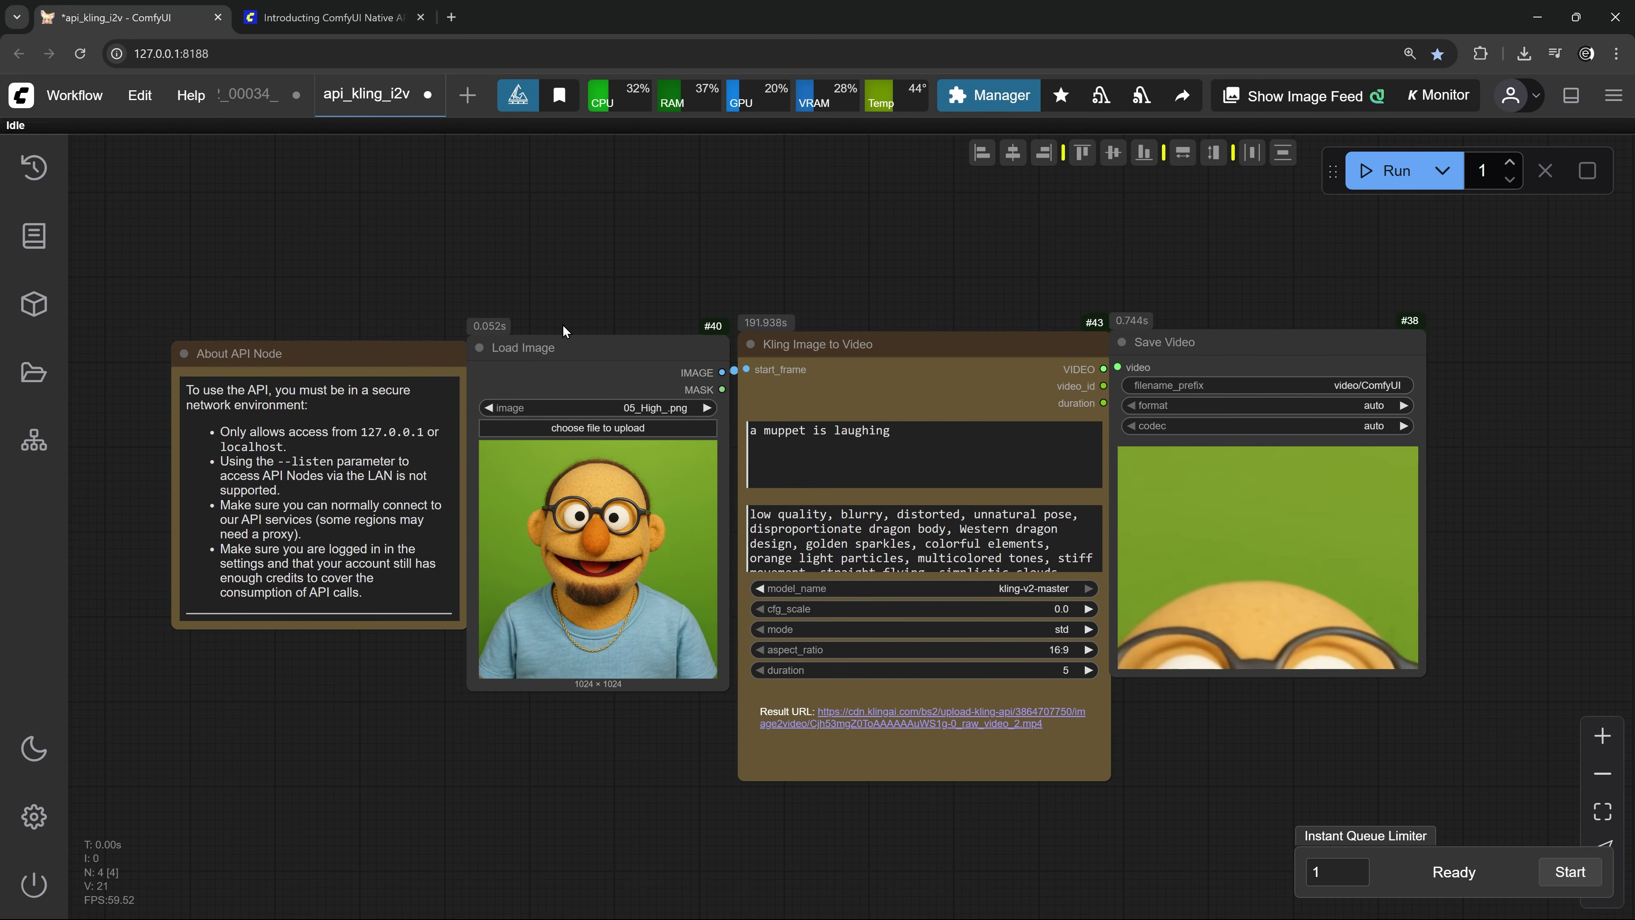
scroll(566, 326, up, 6)
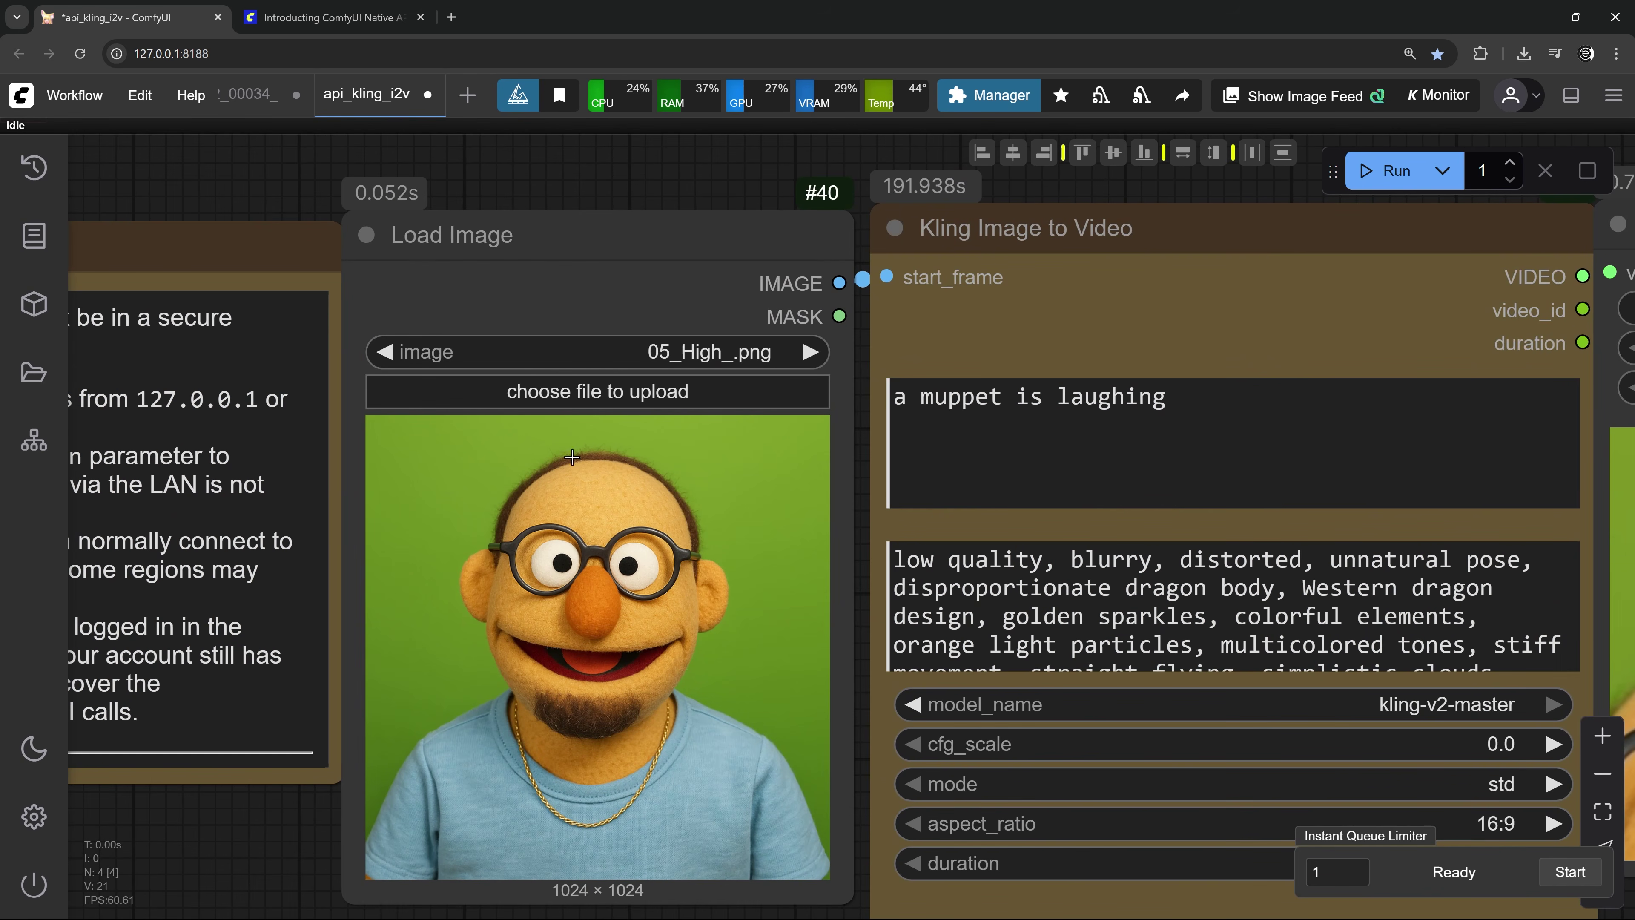
scroll(634, 694, up, 4)
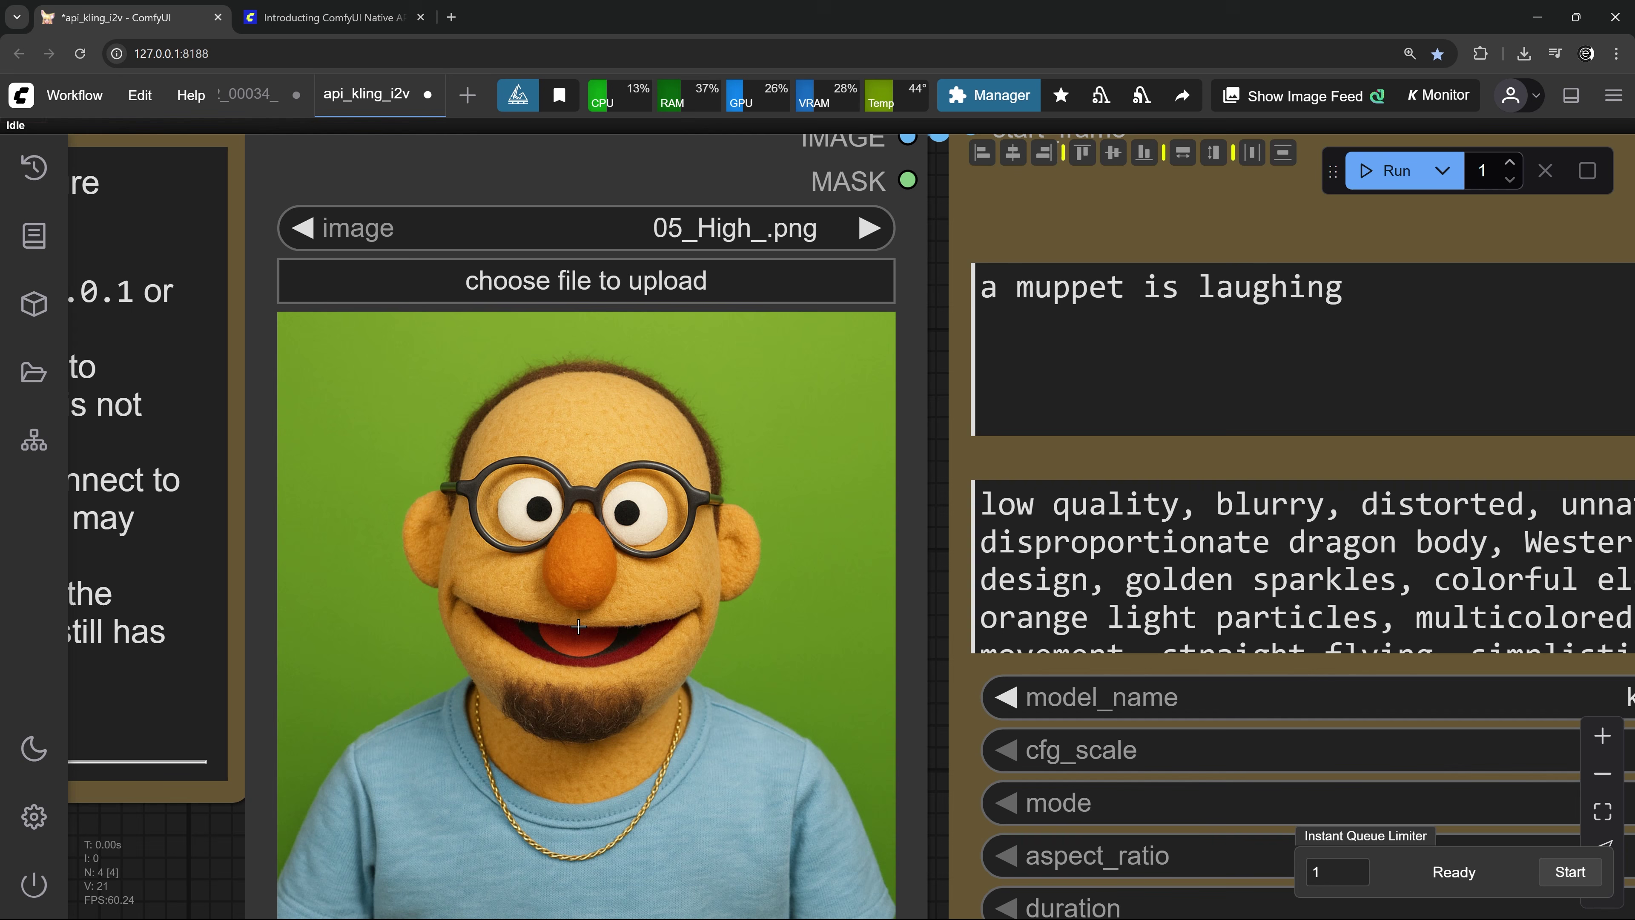
scroll(620, 611, down, 6)
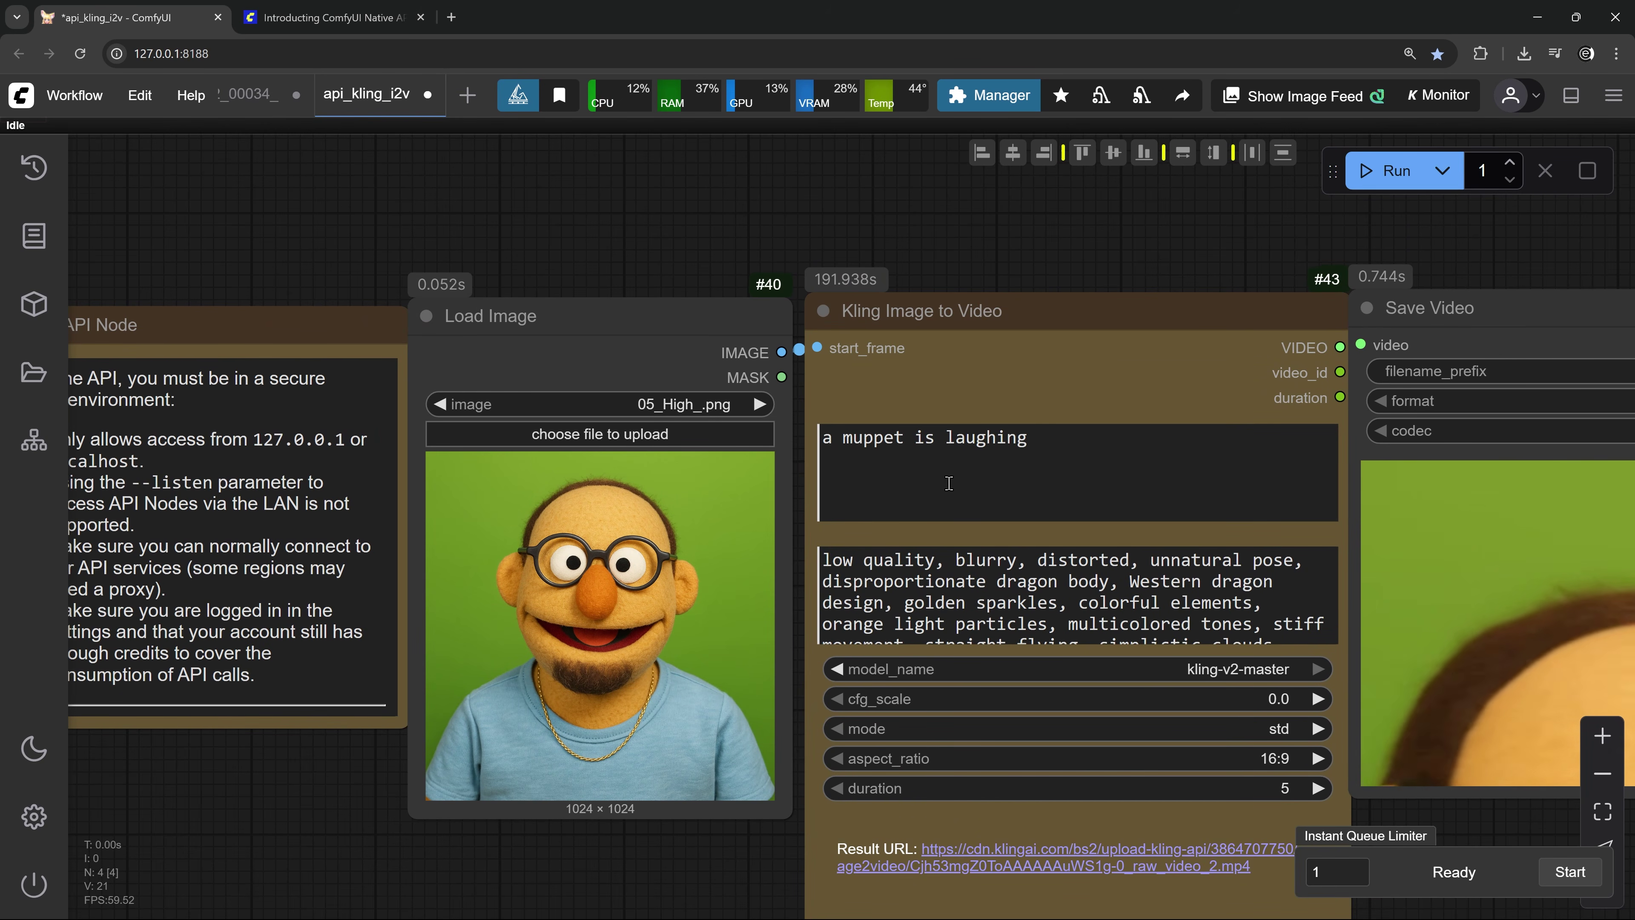
drag(938, 478, 548, 330)
scroll(579, 438, down, 3)
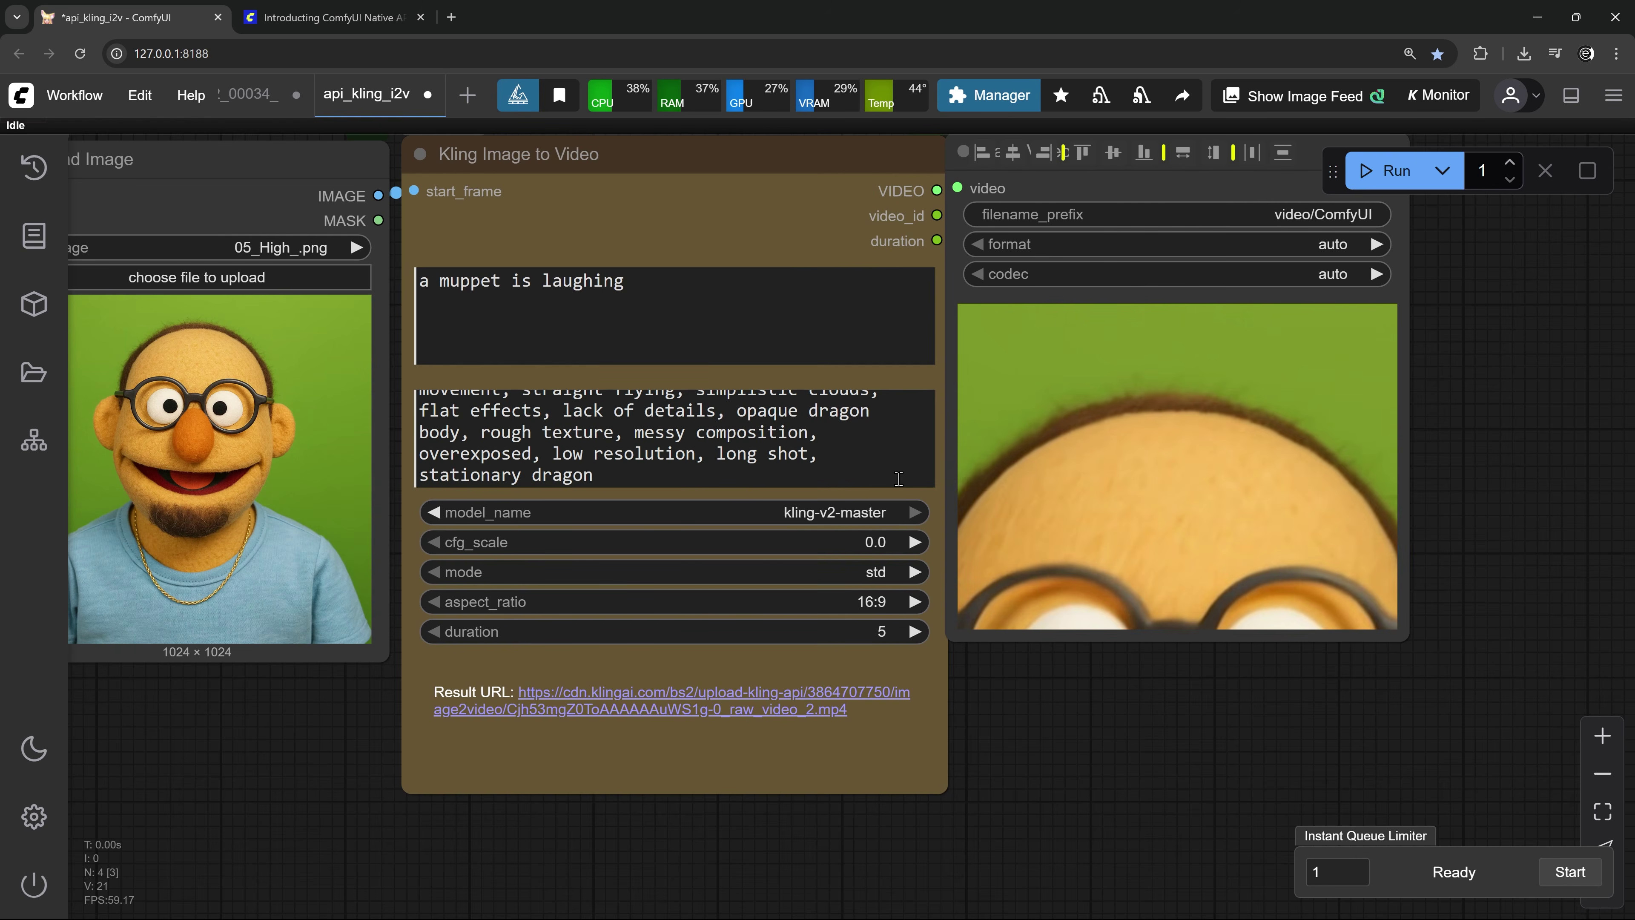
scroll(766, 465, right, 5)
scroll(1235, 602, down, 6)
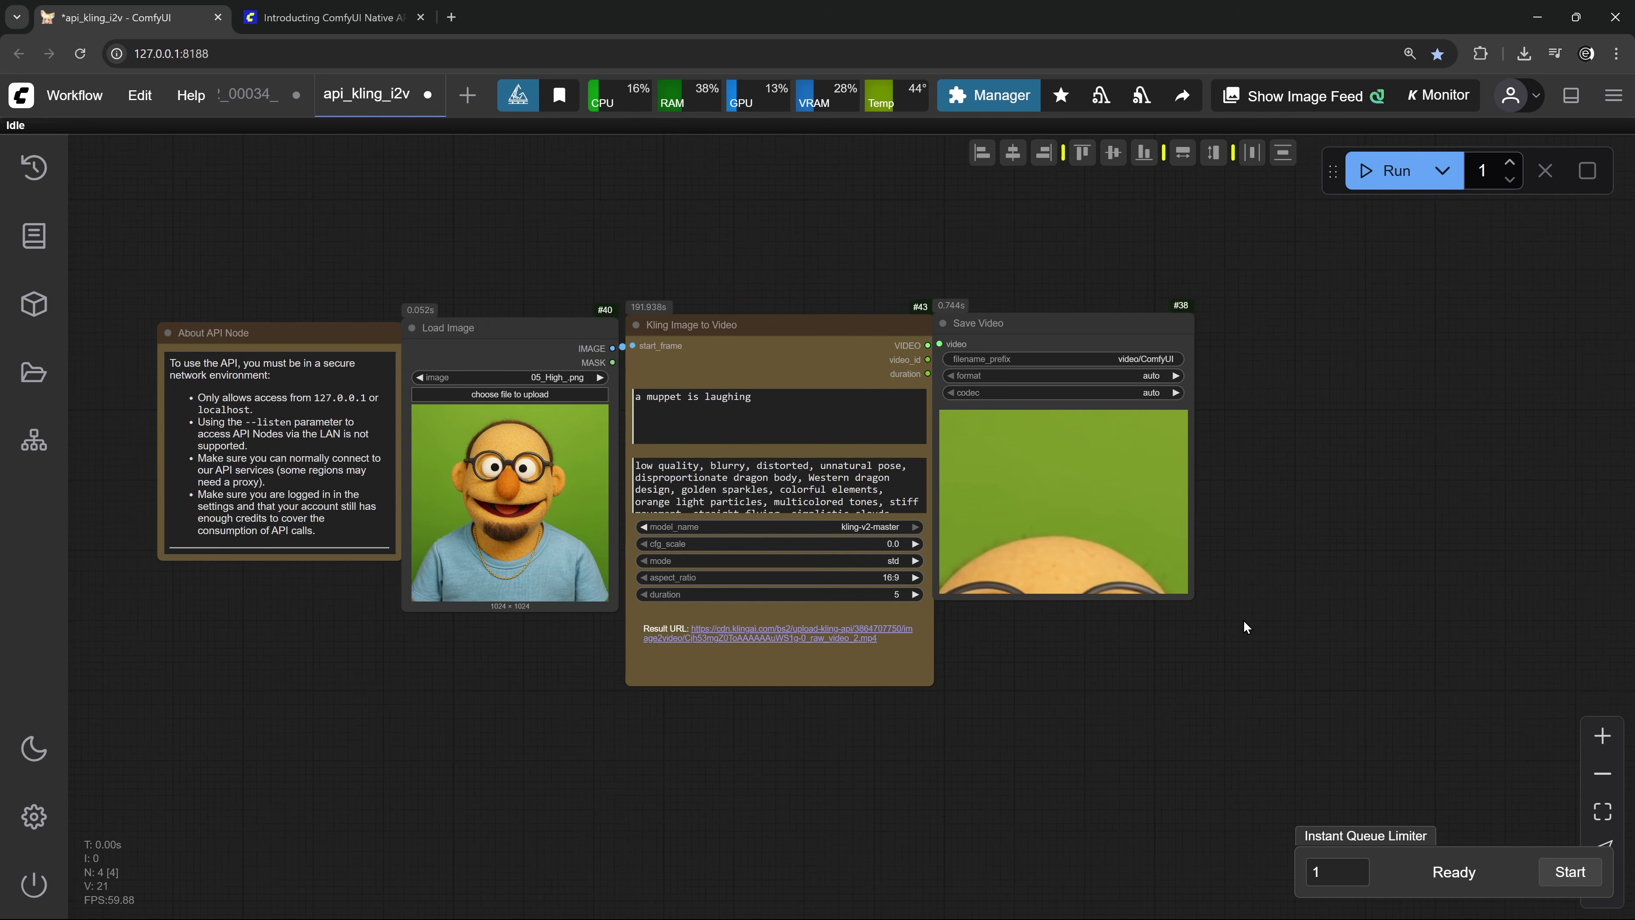
Enlarge the Save Video node until its preview shows the whole video frame
scroll(861, 536, down, 1)
drag(1241, 628, 1164, 911)
drag(1266, 640, 1255, 512)
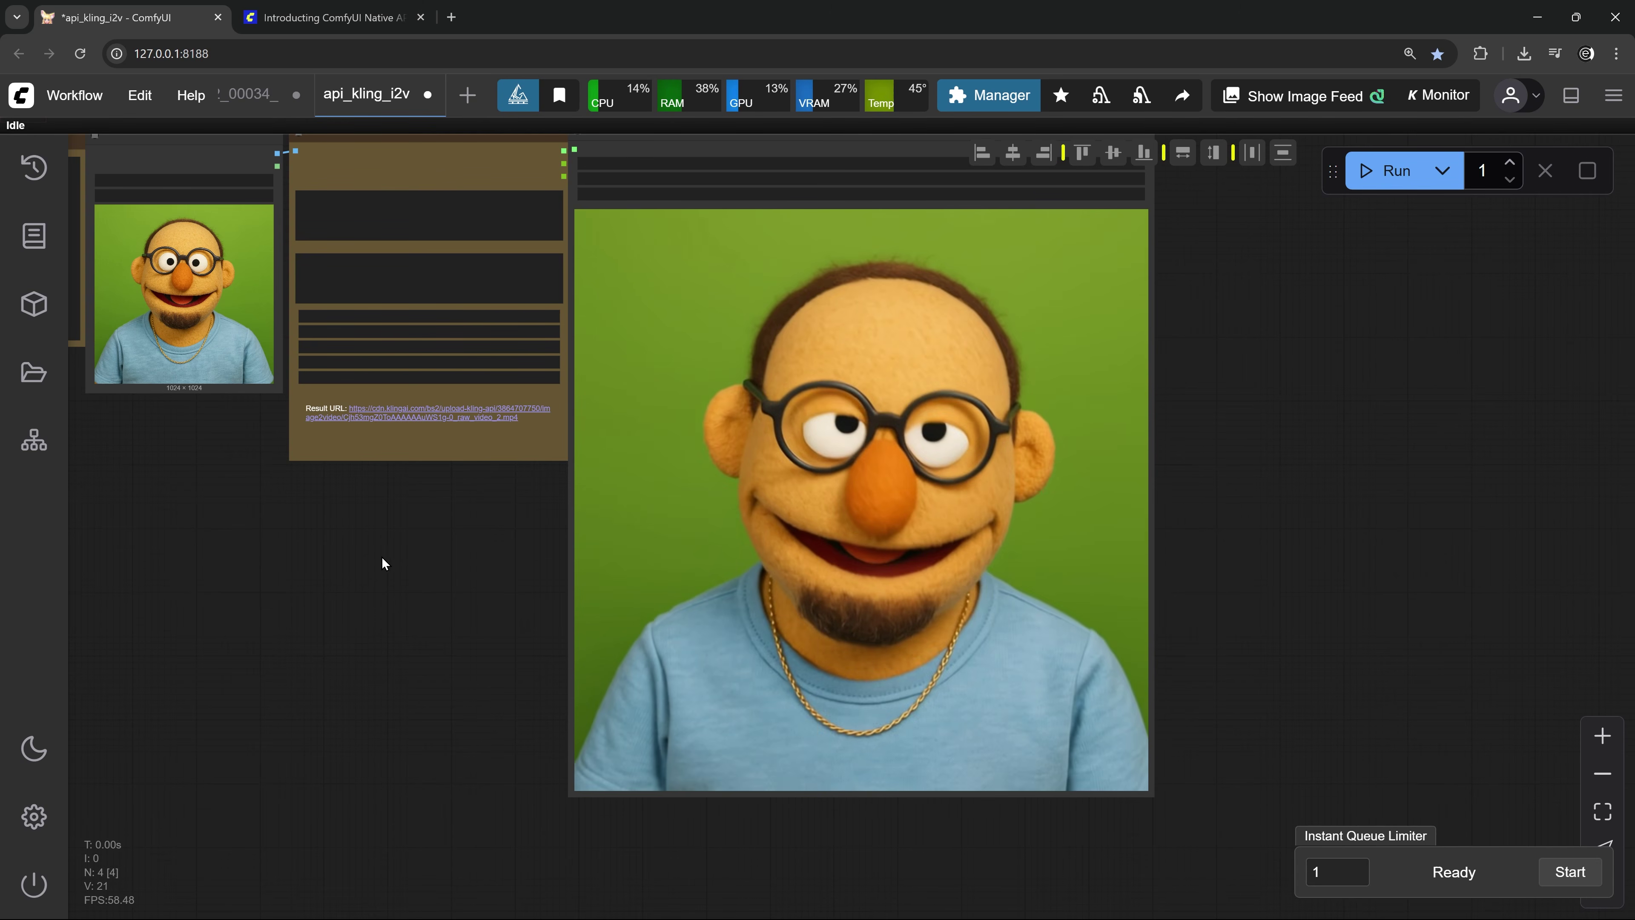
drag(383, 562, 603, 646)
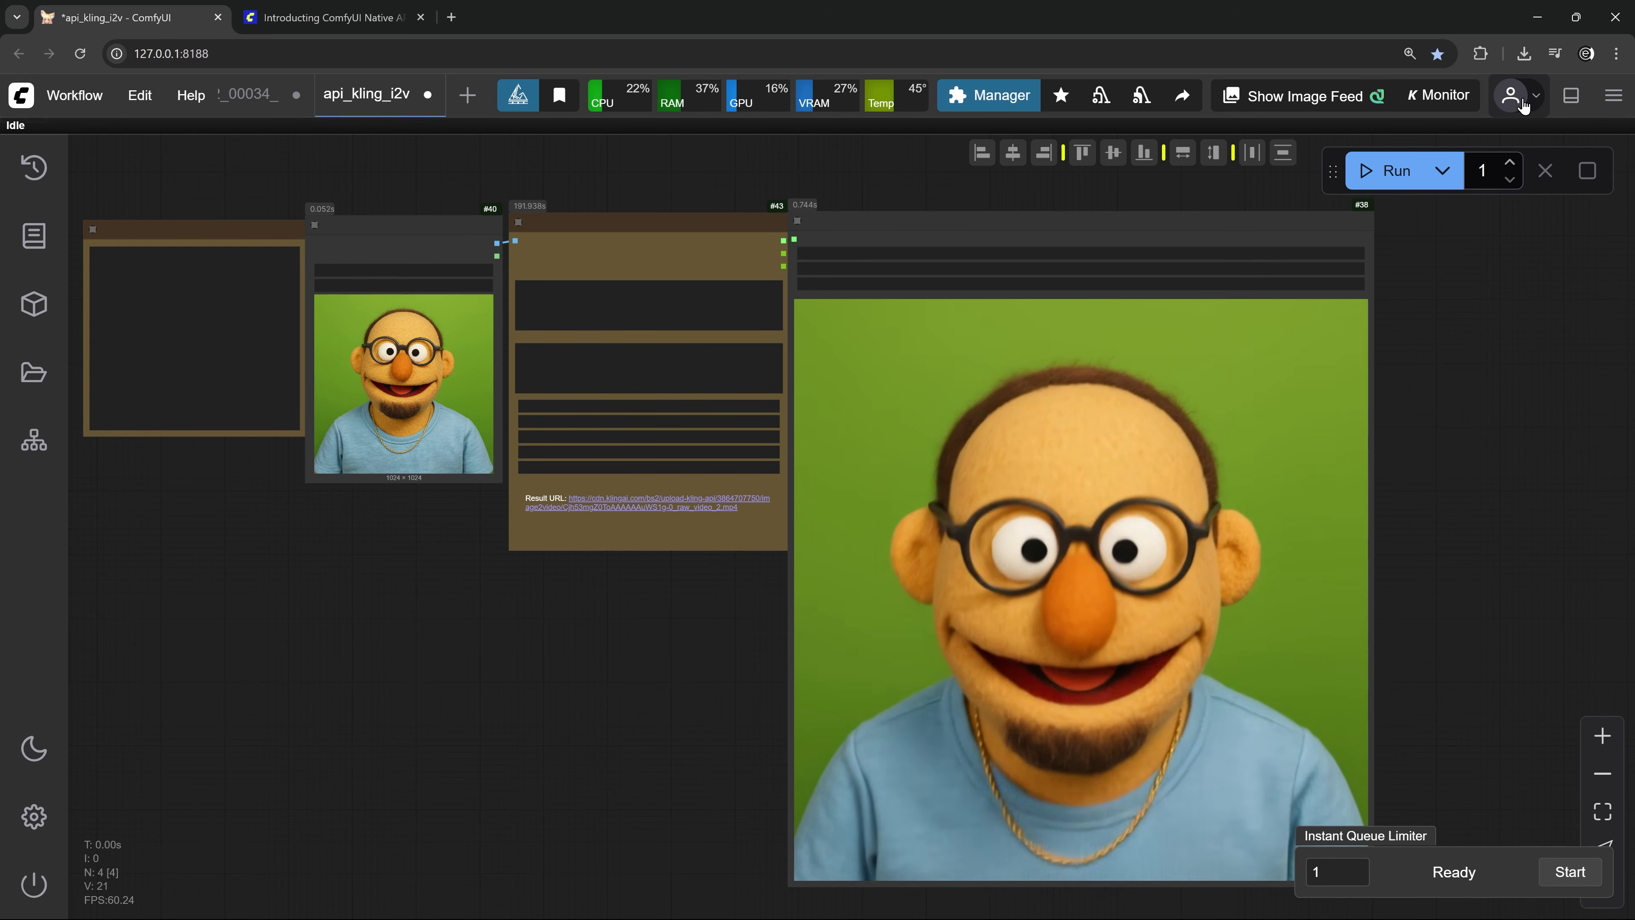
Sign in to the ComfyUI account through the user settings and open the Credits settings
click(1511, 103)
click(520, 762)
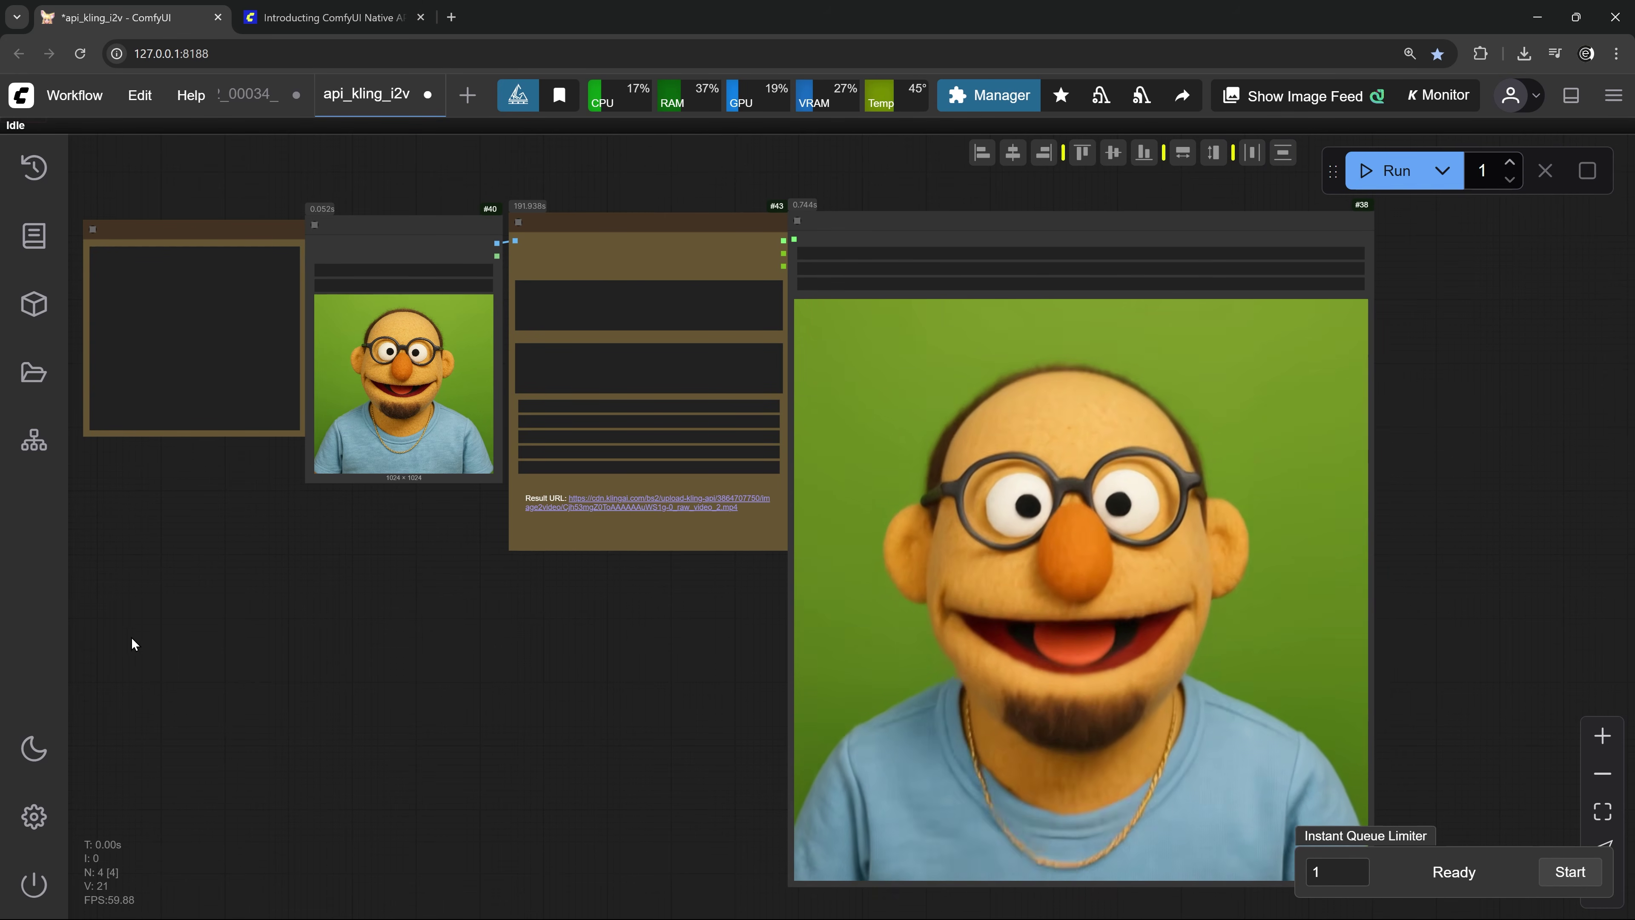
click(35, 816)
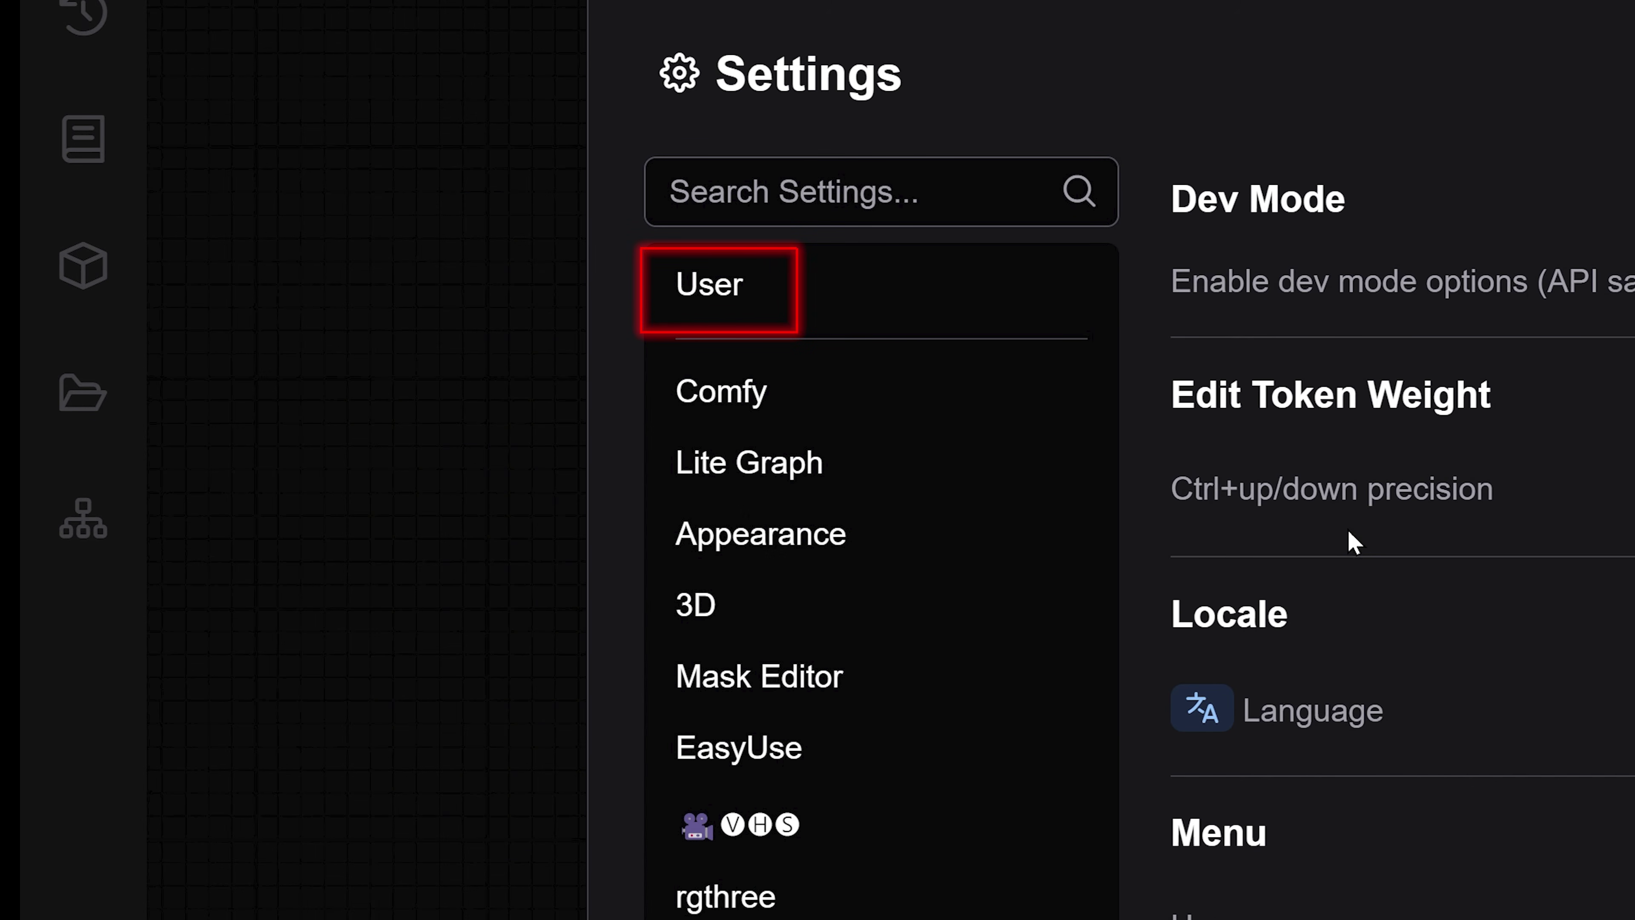
click(708, 284)
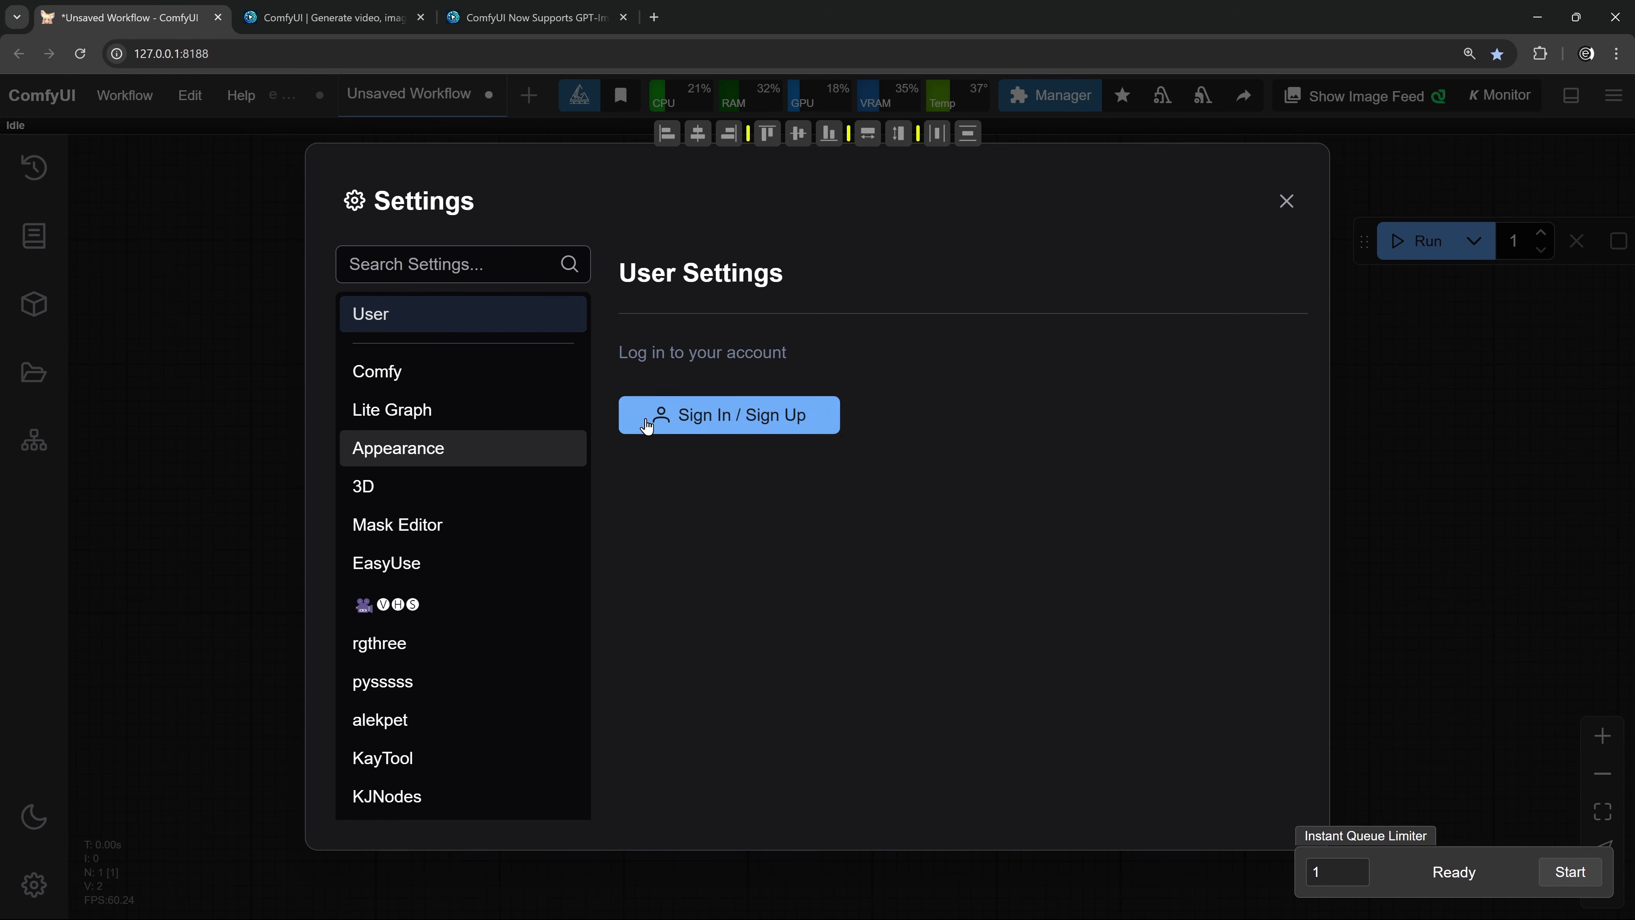
click(647, 424)
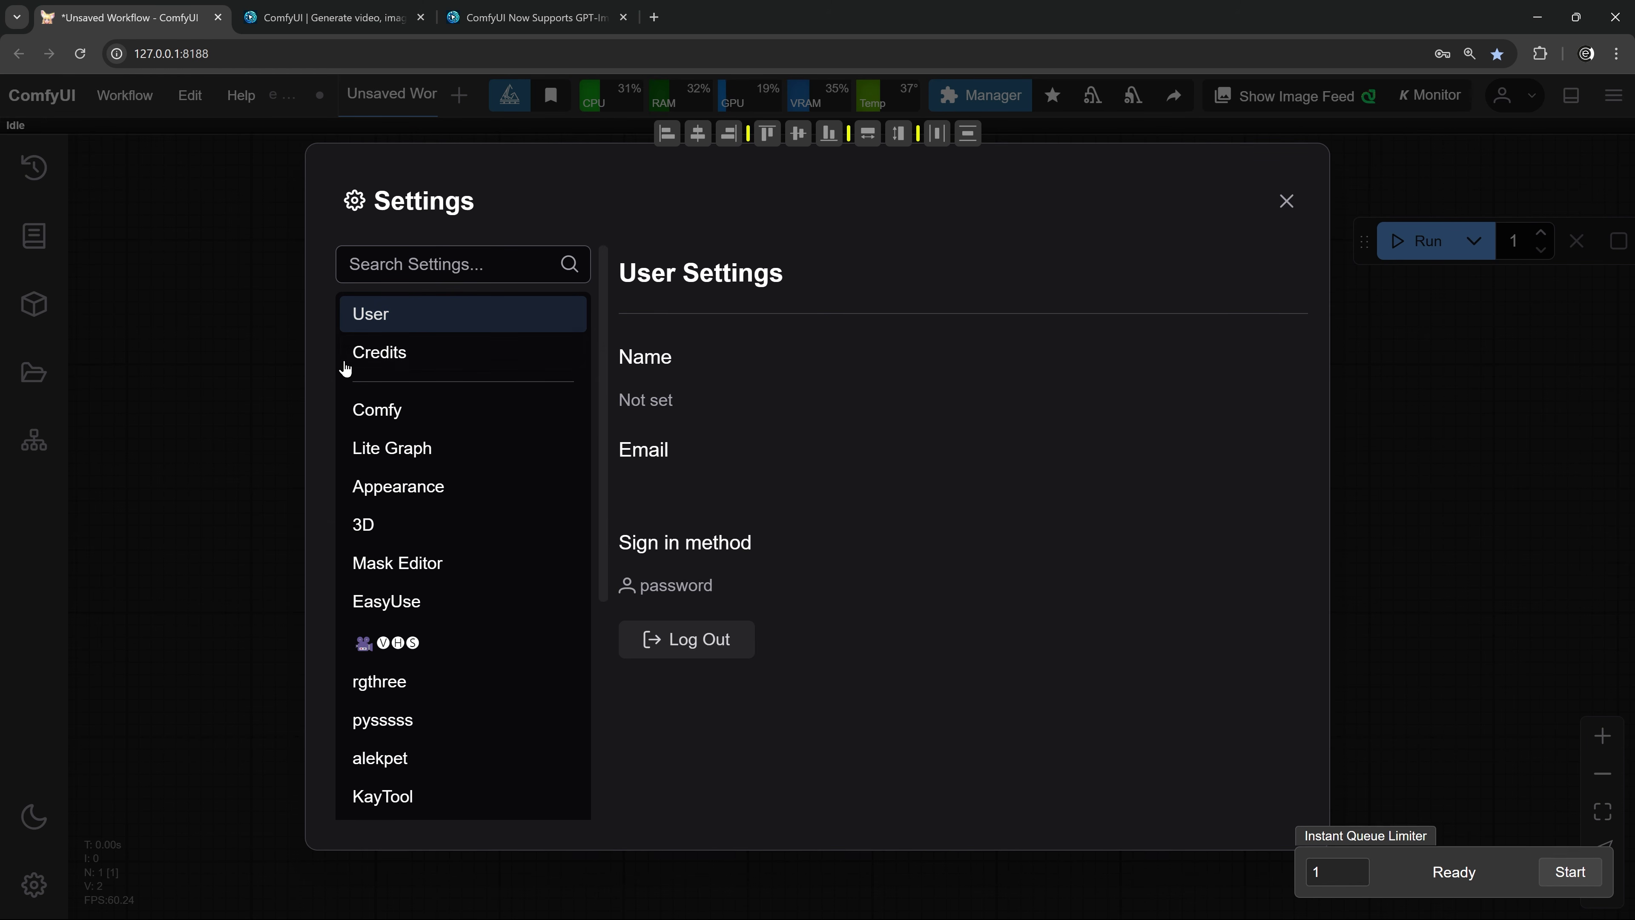
click(386, 365)
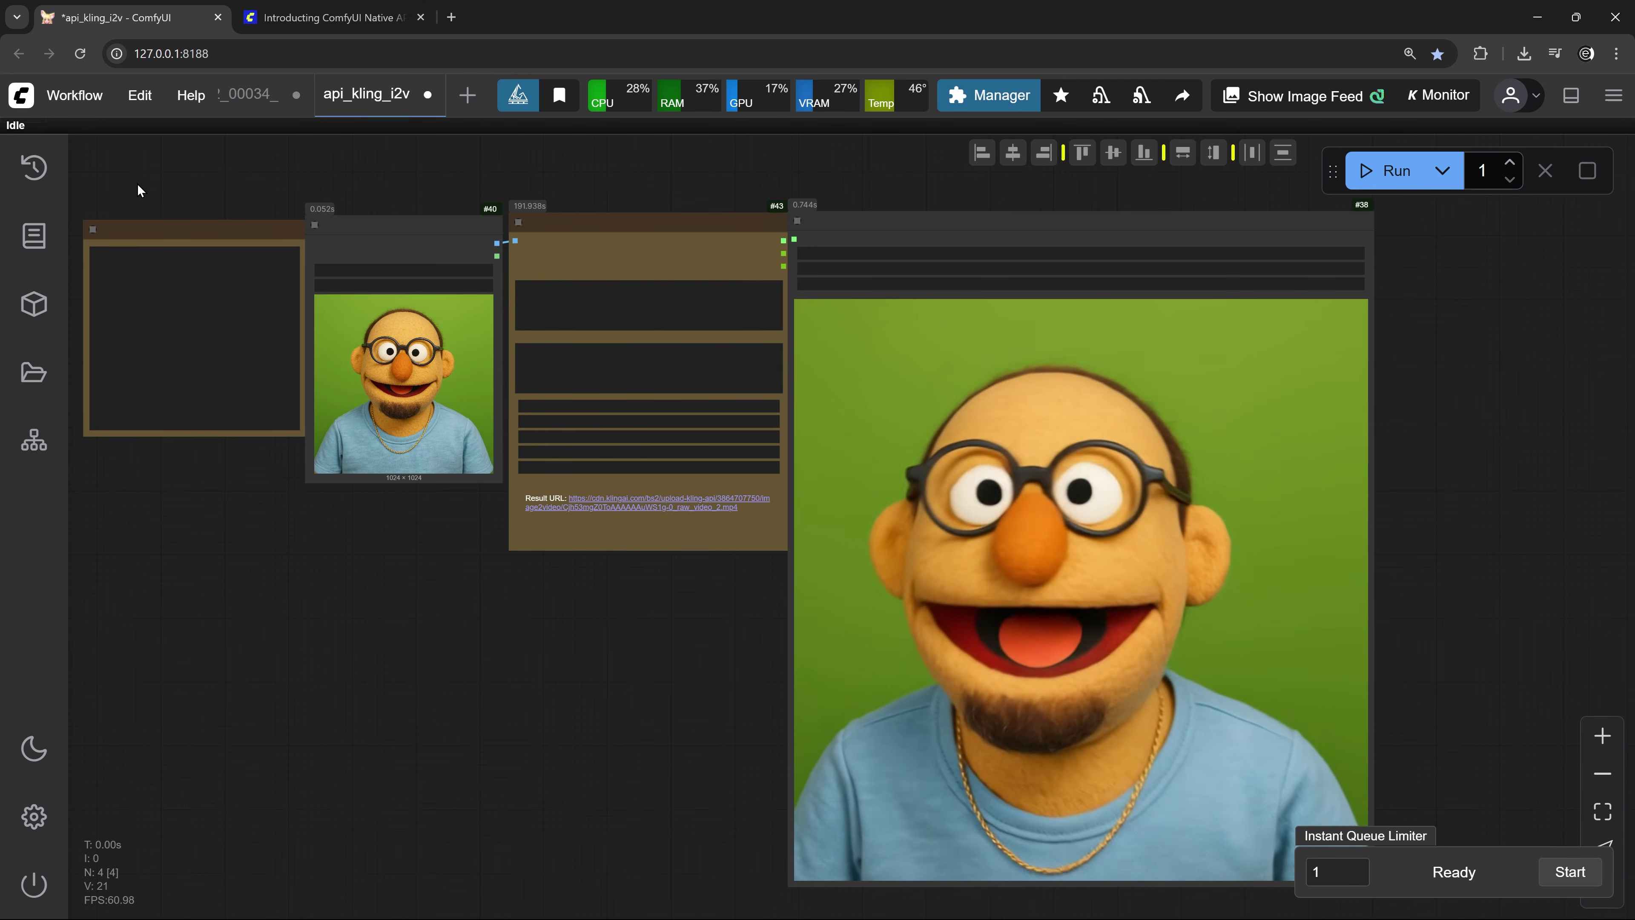
Open the workflow template browser and look through the Image API templates
click(76, 105)
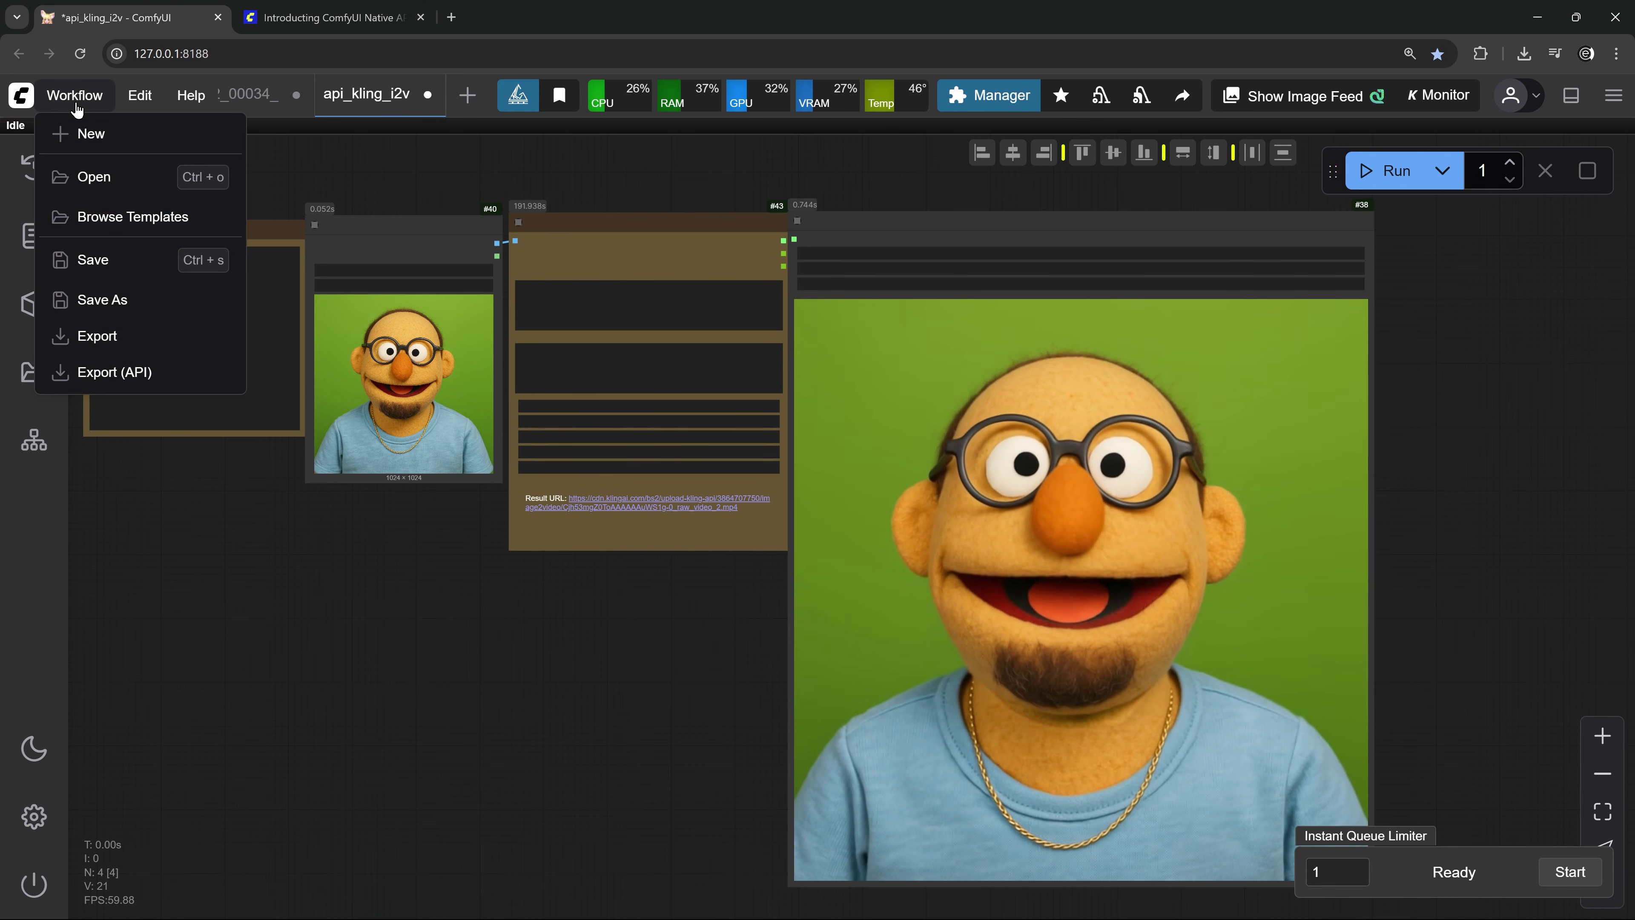
click(93, 217)
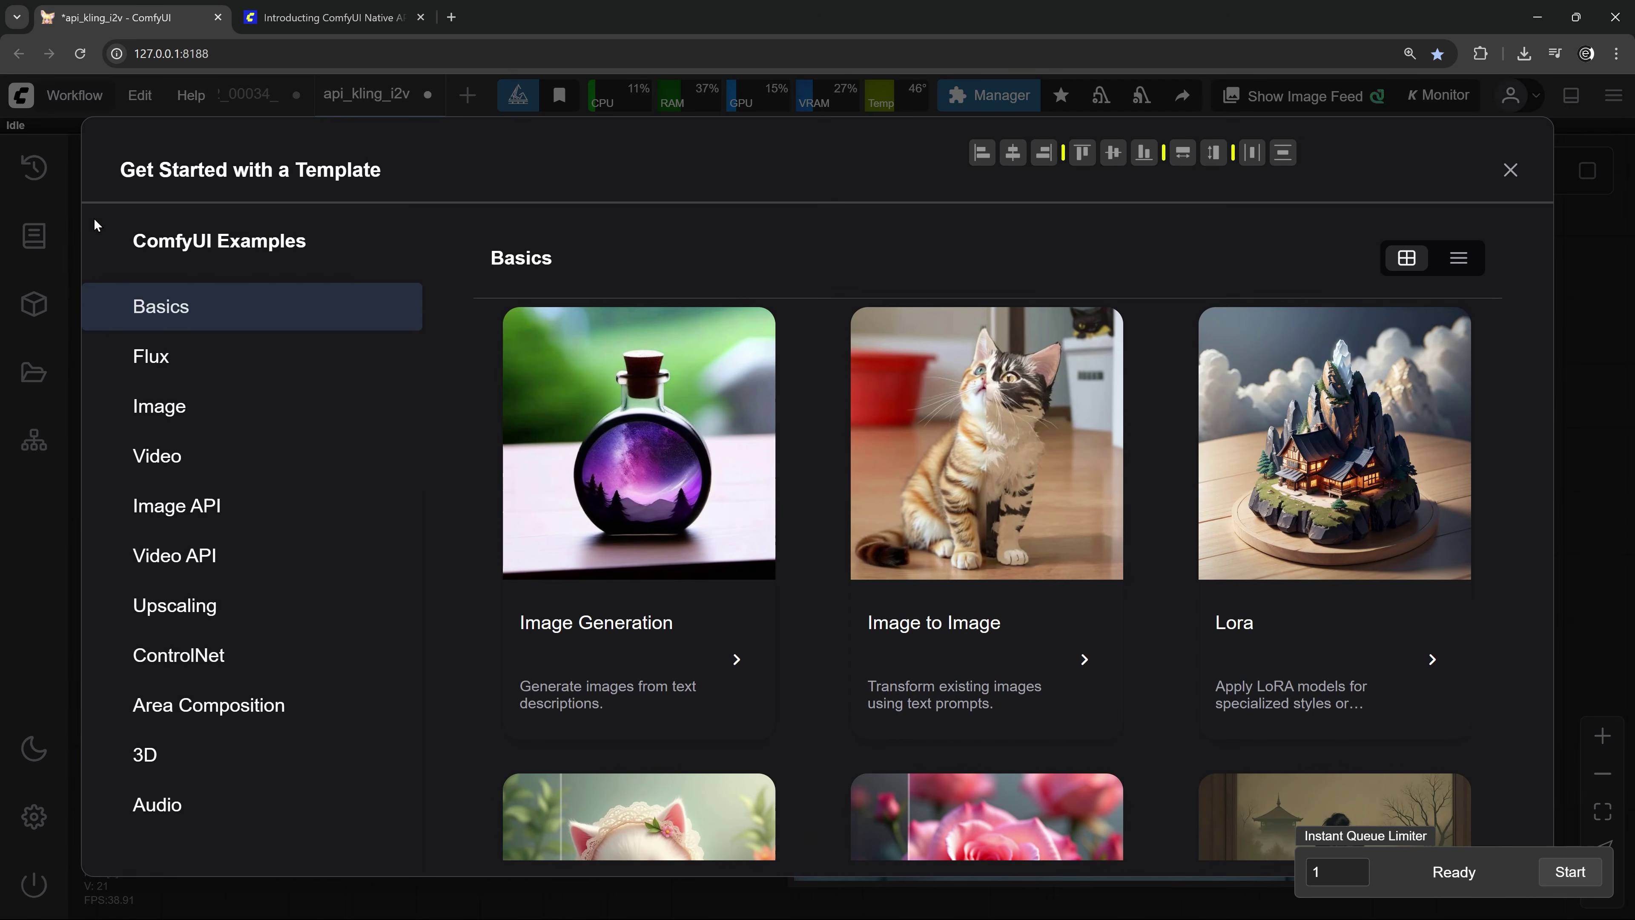
click(212, 521)
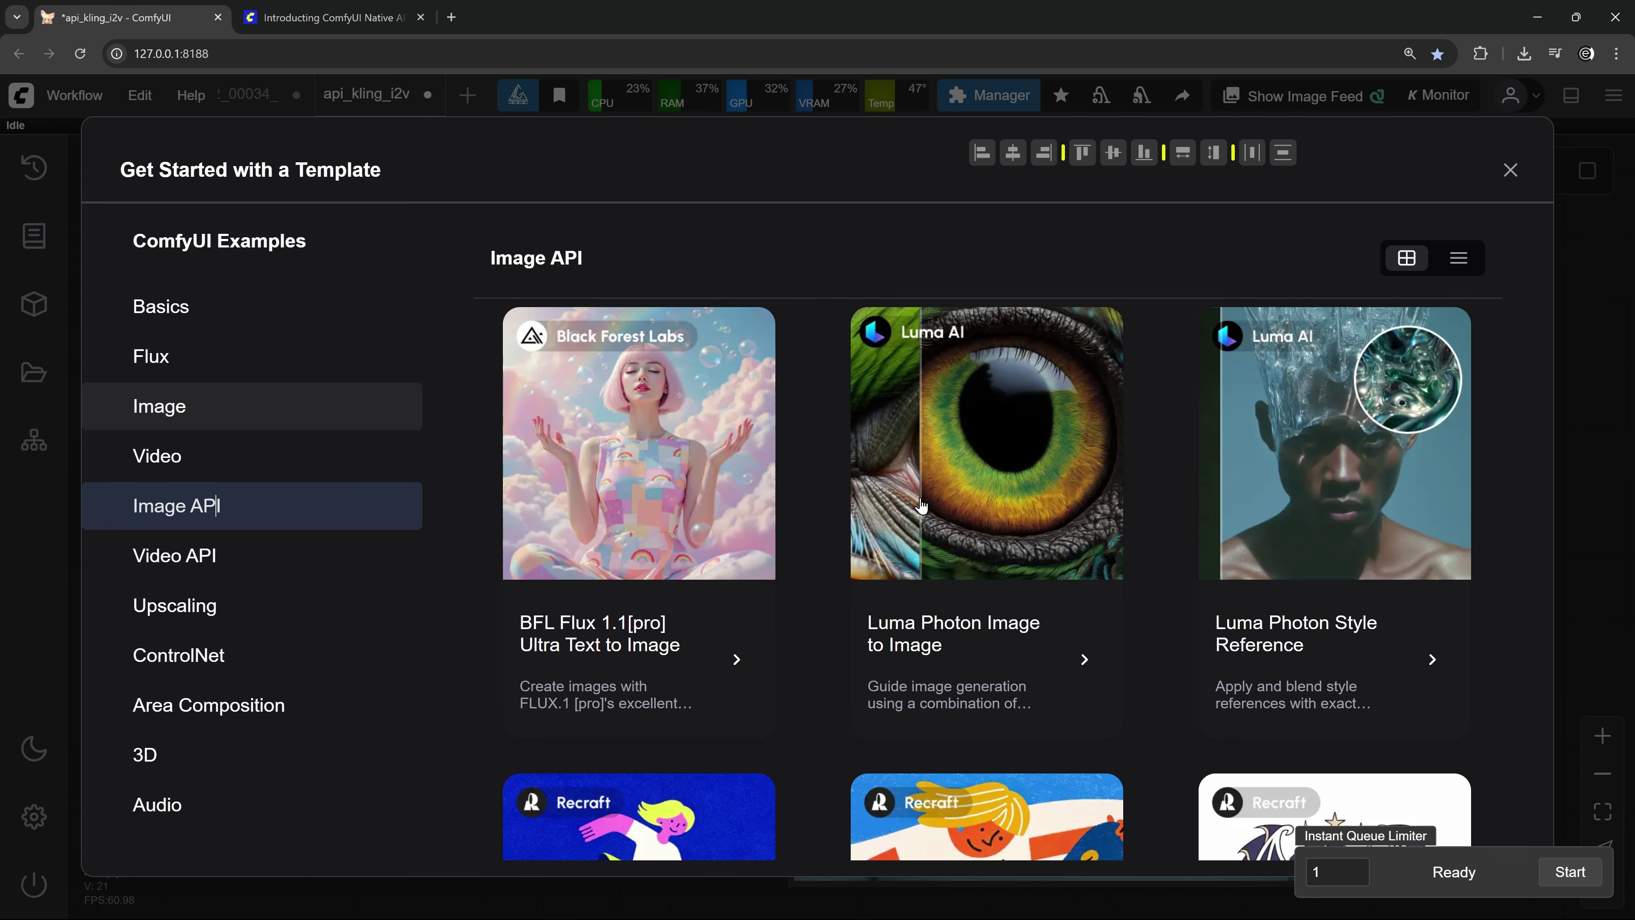
scroll(916, 507, down, 3)
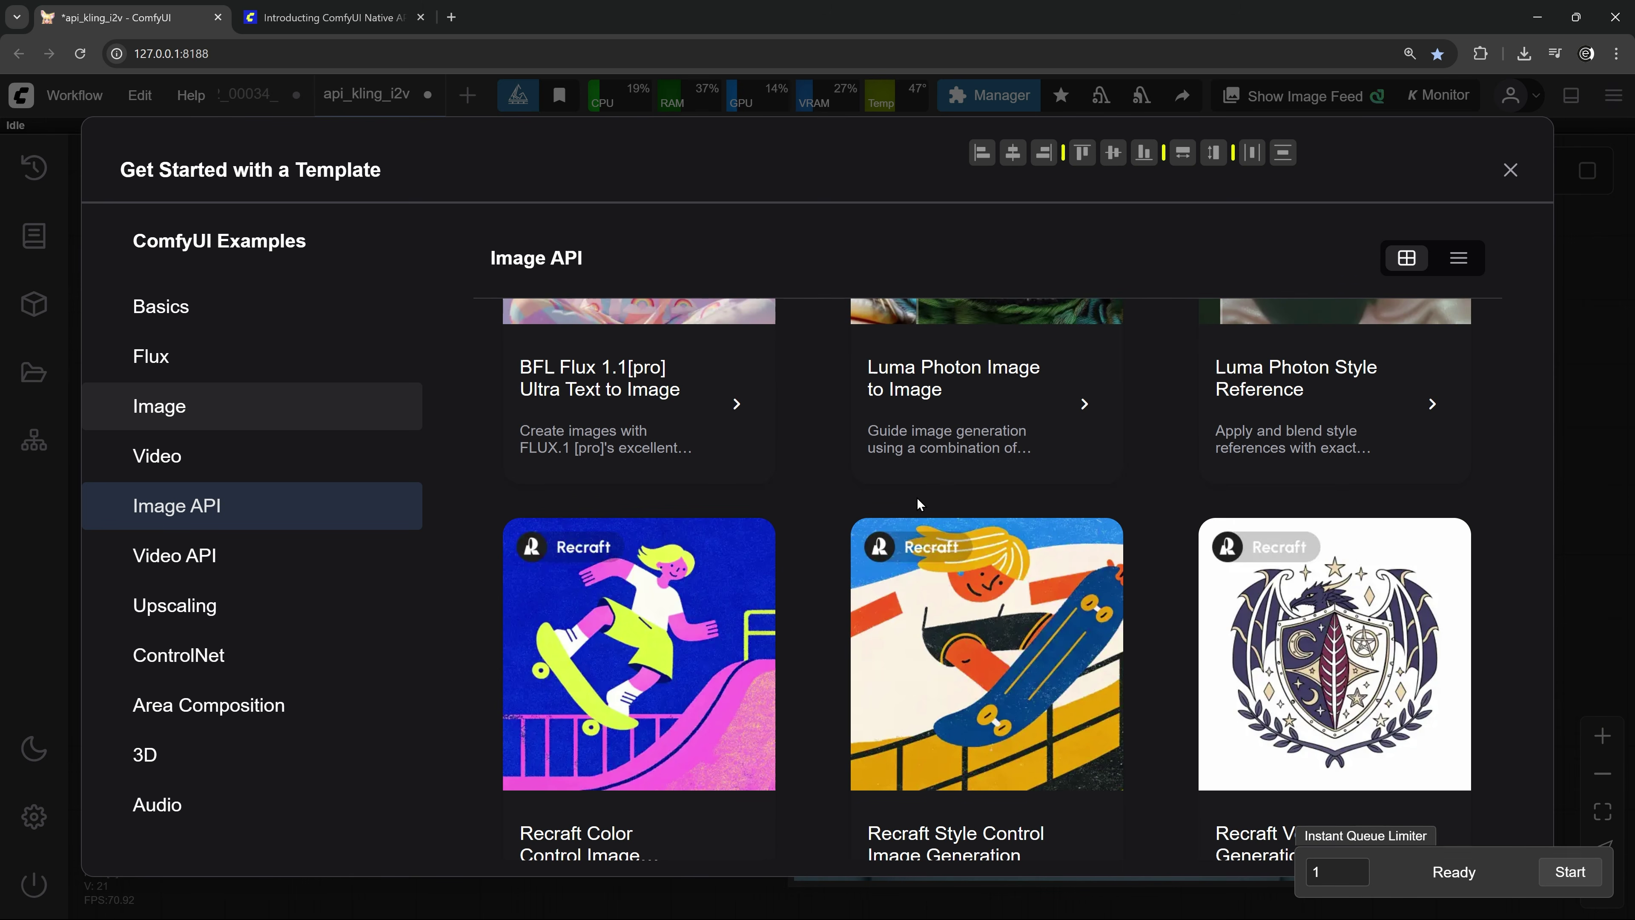
scroll(917, 497, down, 4)
scroll(917, 506, down, 3)
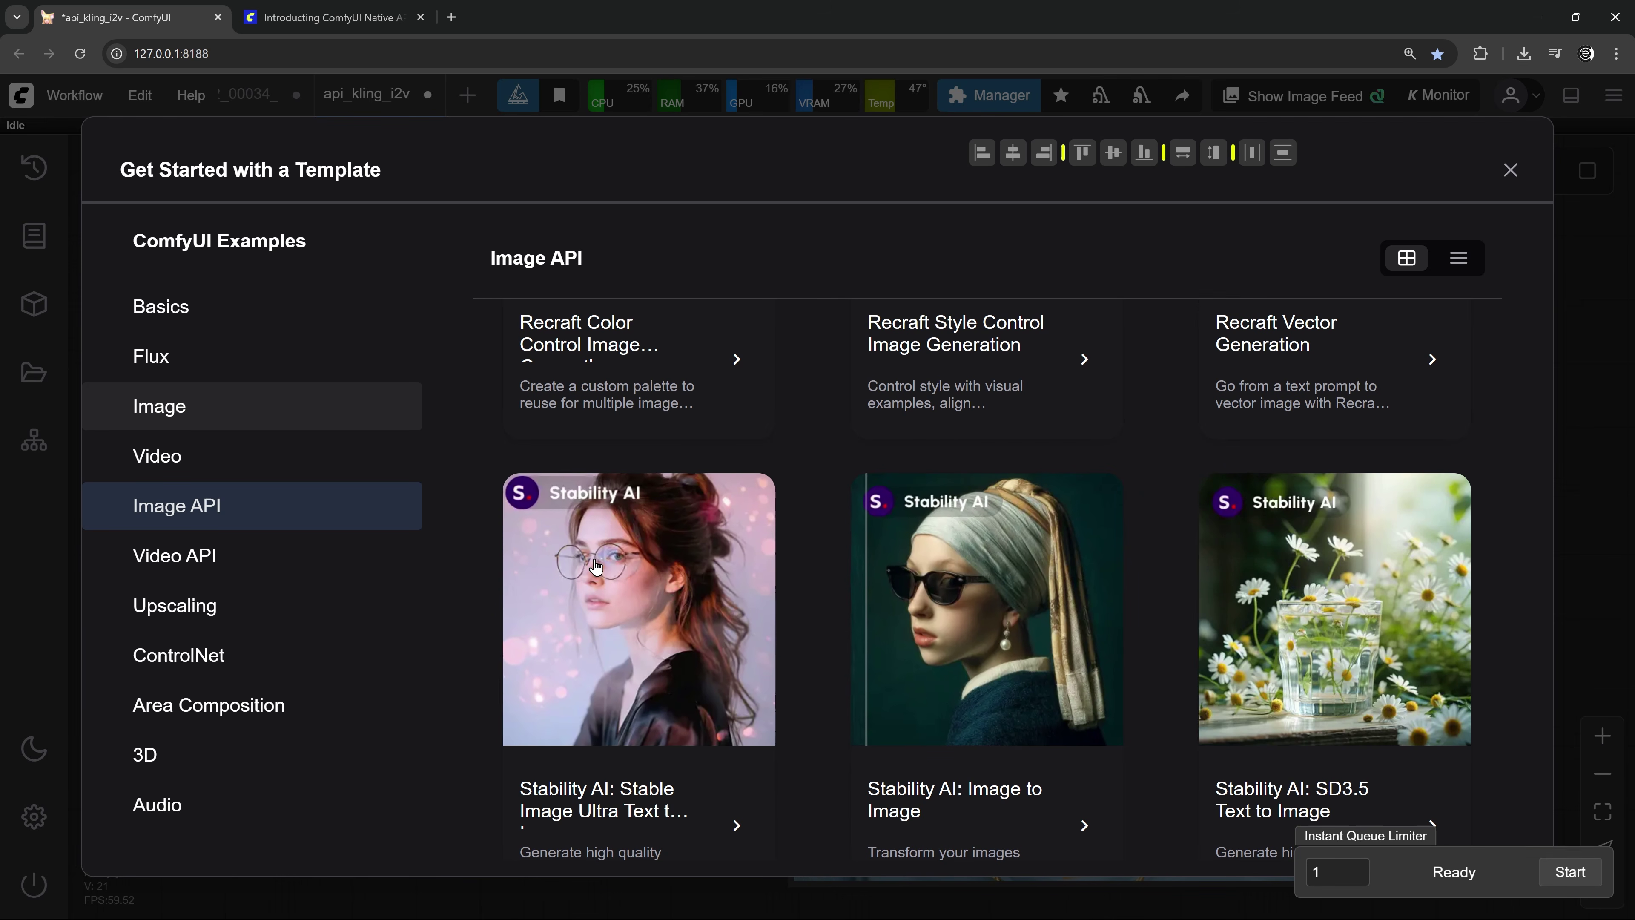
scroll(953, 573, down, 10)
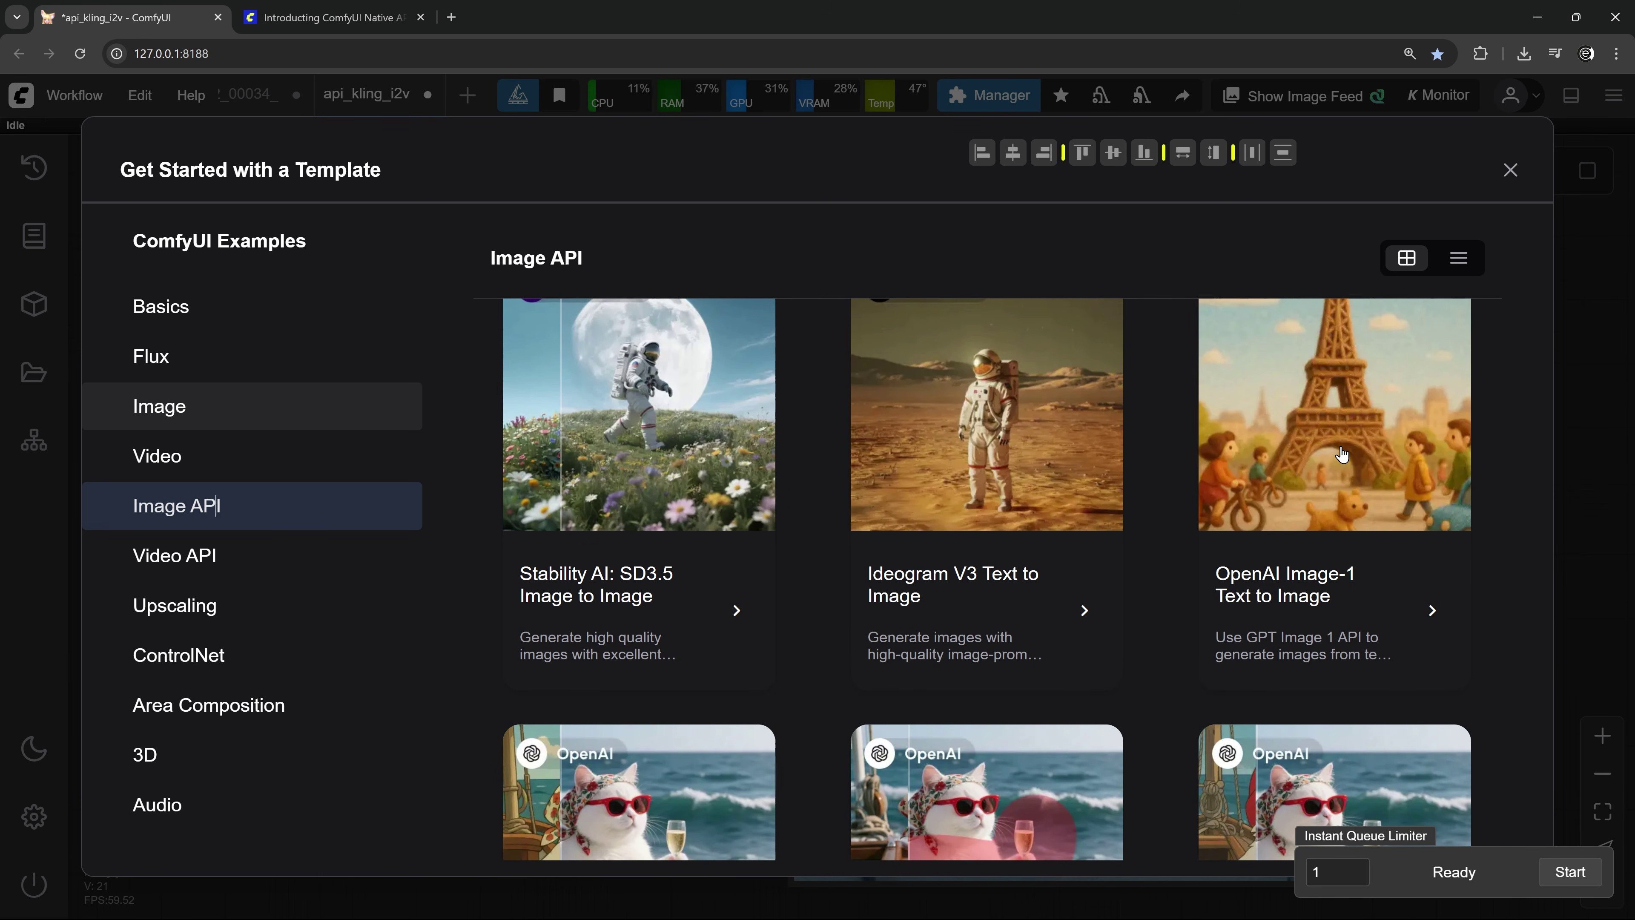
scroll(1341, 453, down, 10)
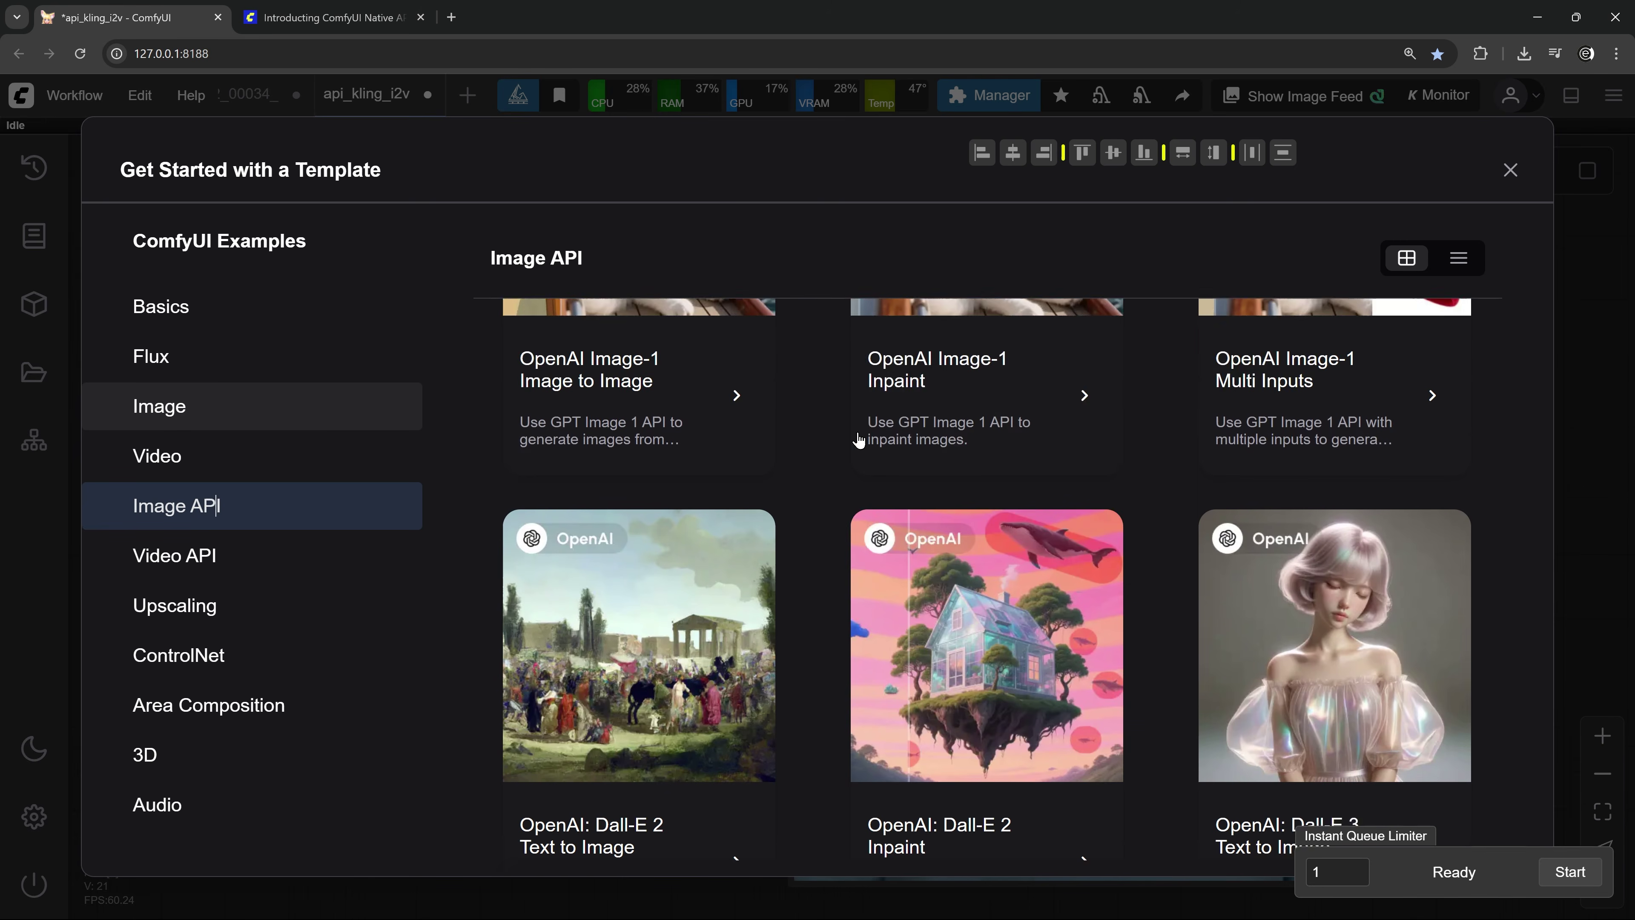
scroll(859, 440, down, 2)
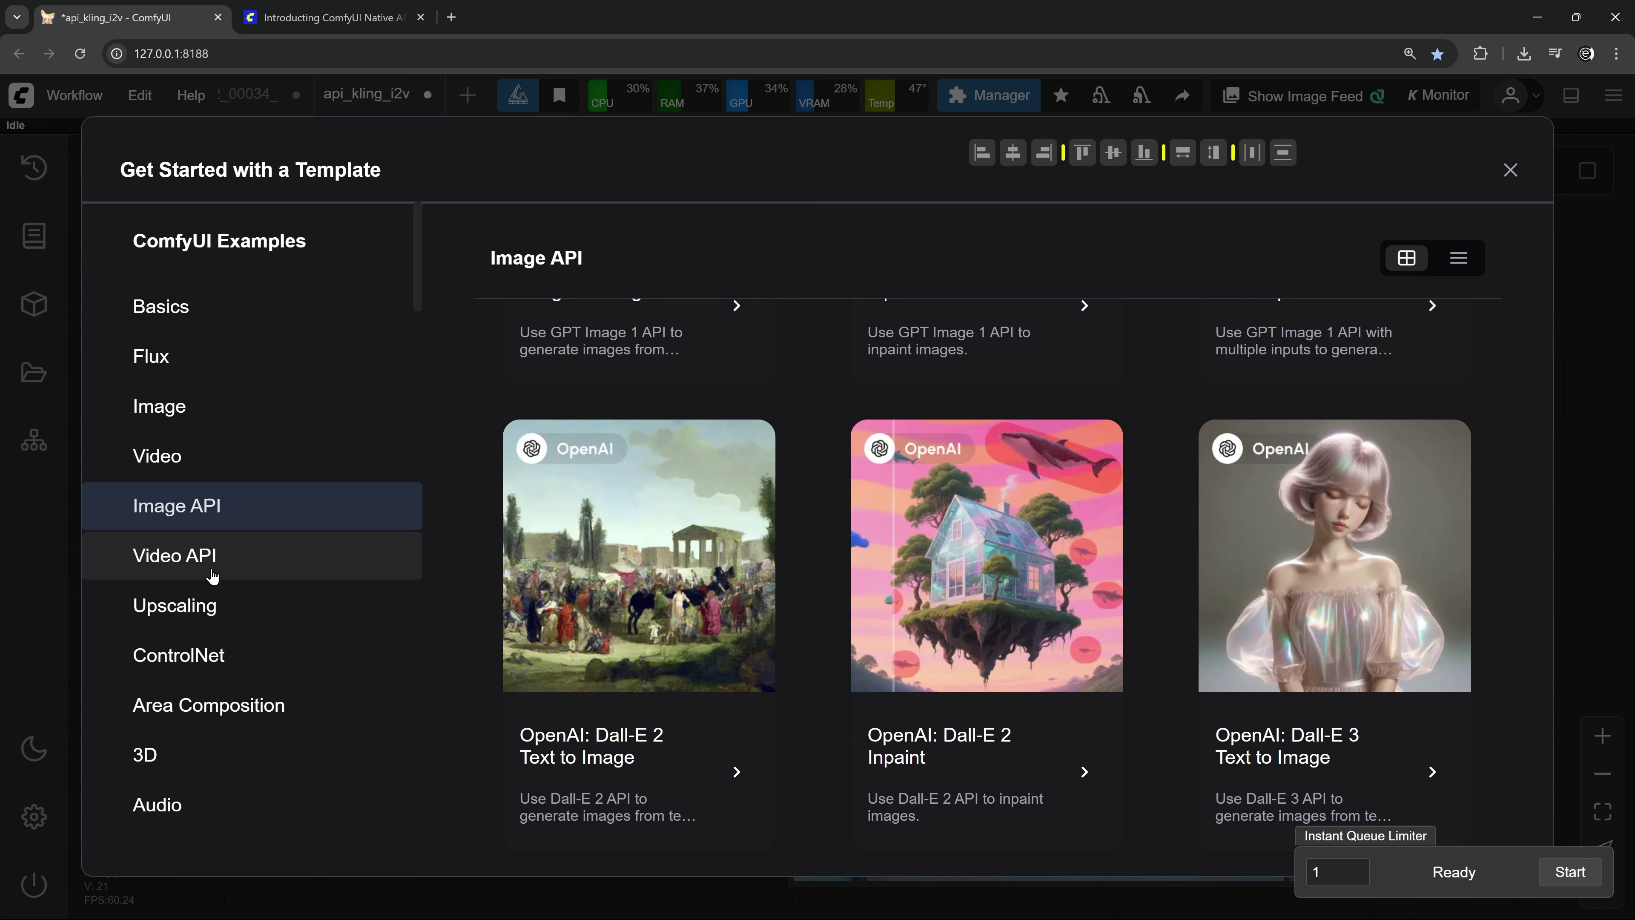
Look through the Video API templates, including the Kling, Luma, MiniMax, PixVerse, Pika and Veo2 entries
click(169, 557)
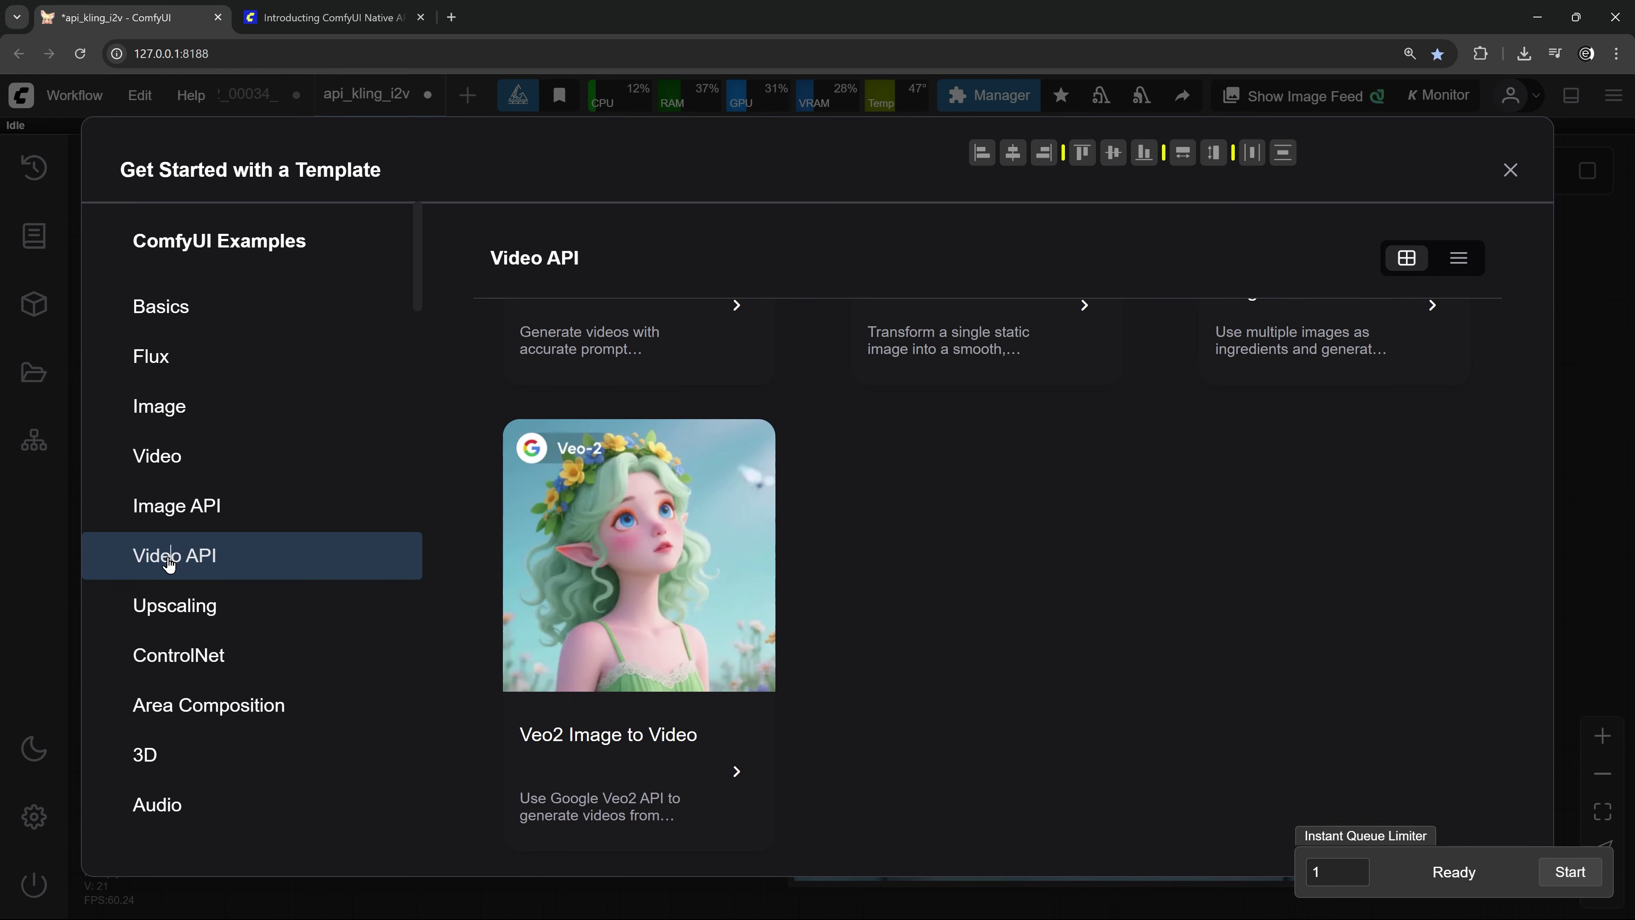
scroll(788, 464, up, 15)
scroll(789, 463, up, 5)
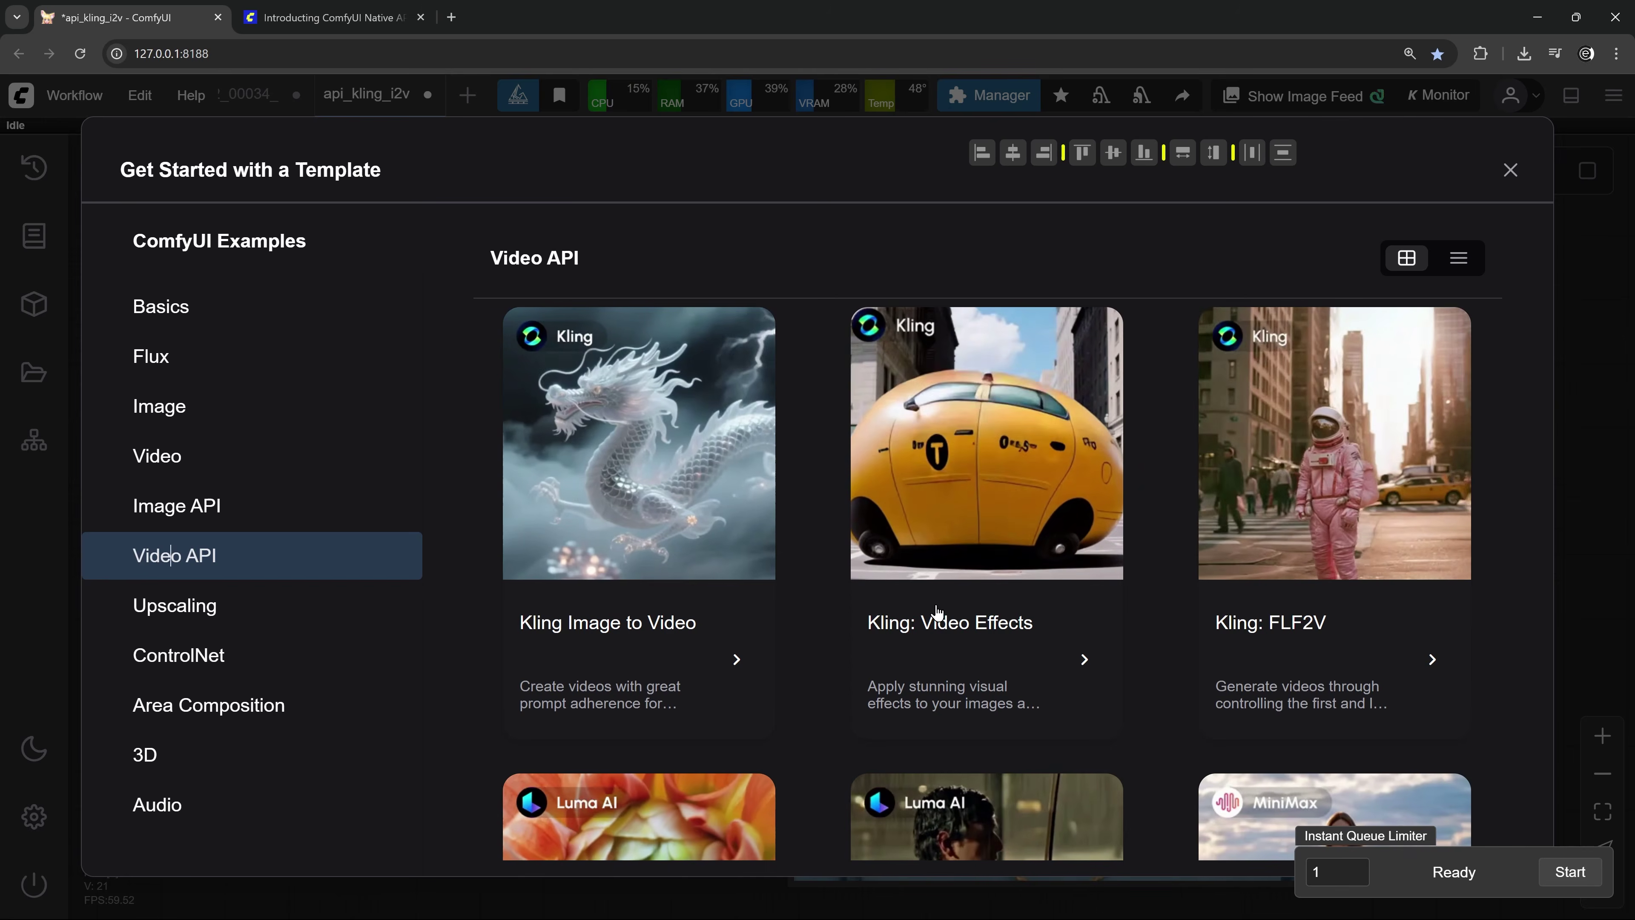
scroll(990, 602, down, 3)
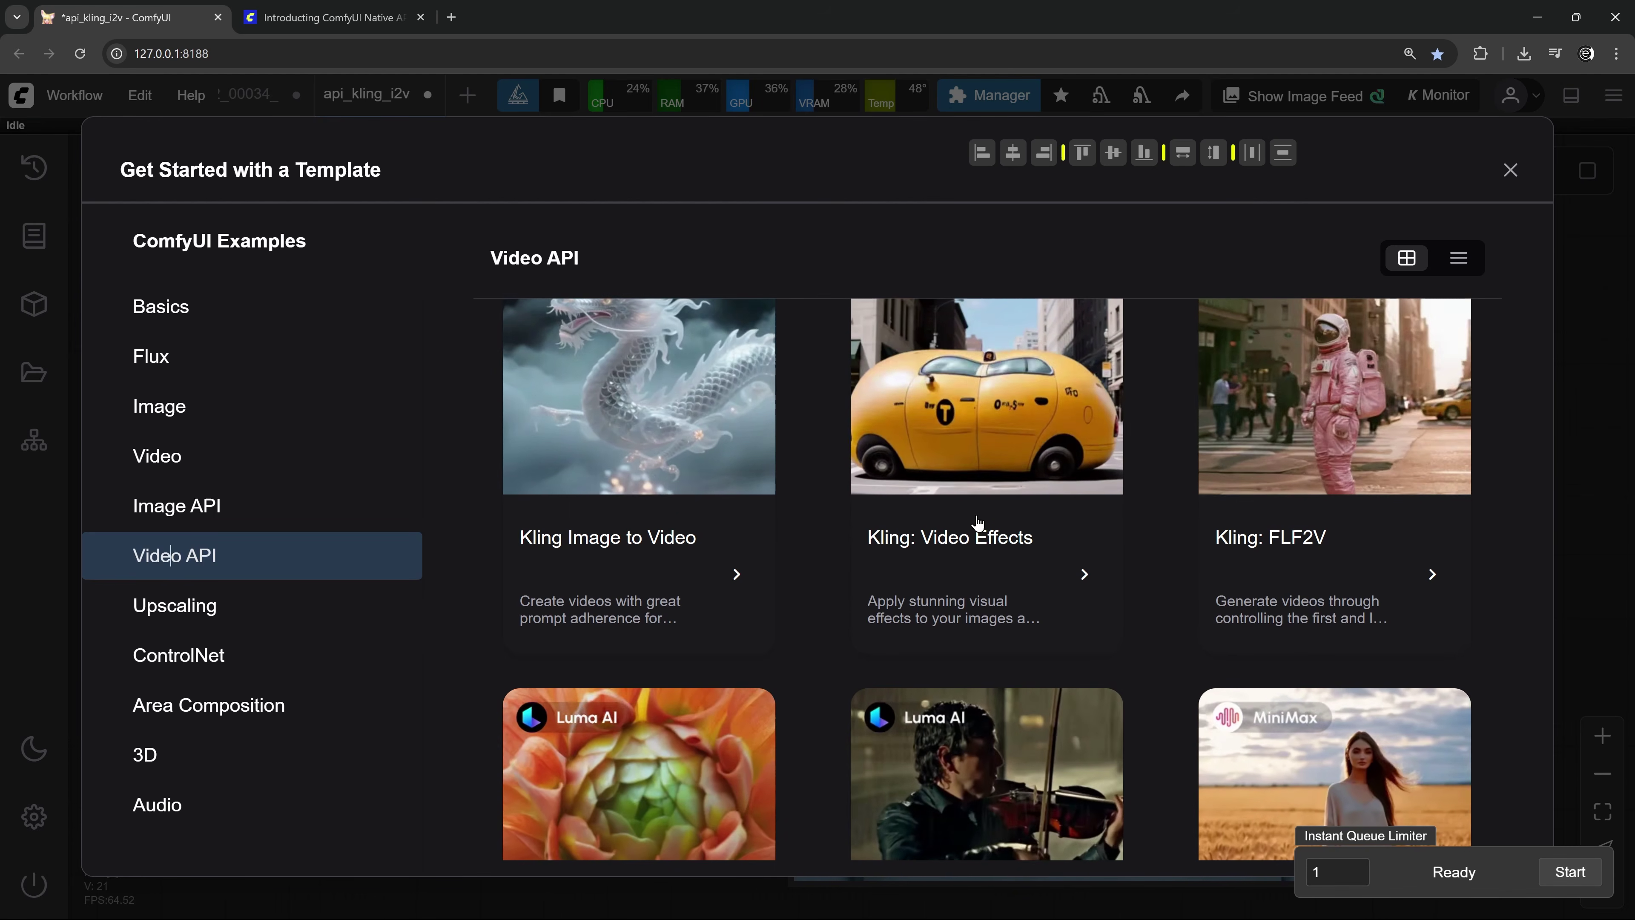
scroll(994, 506, down, 3)
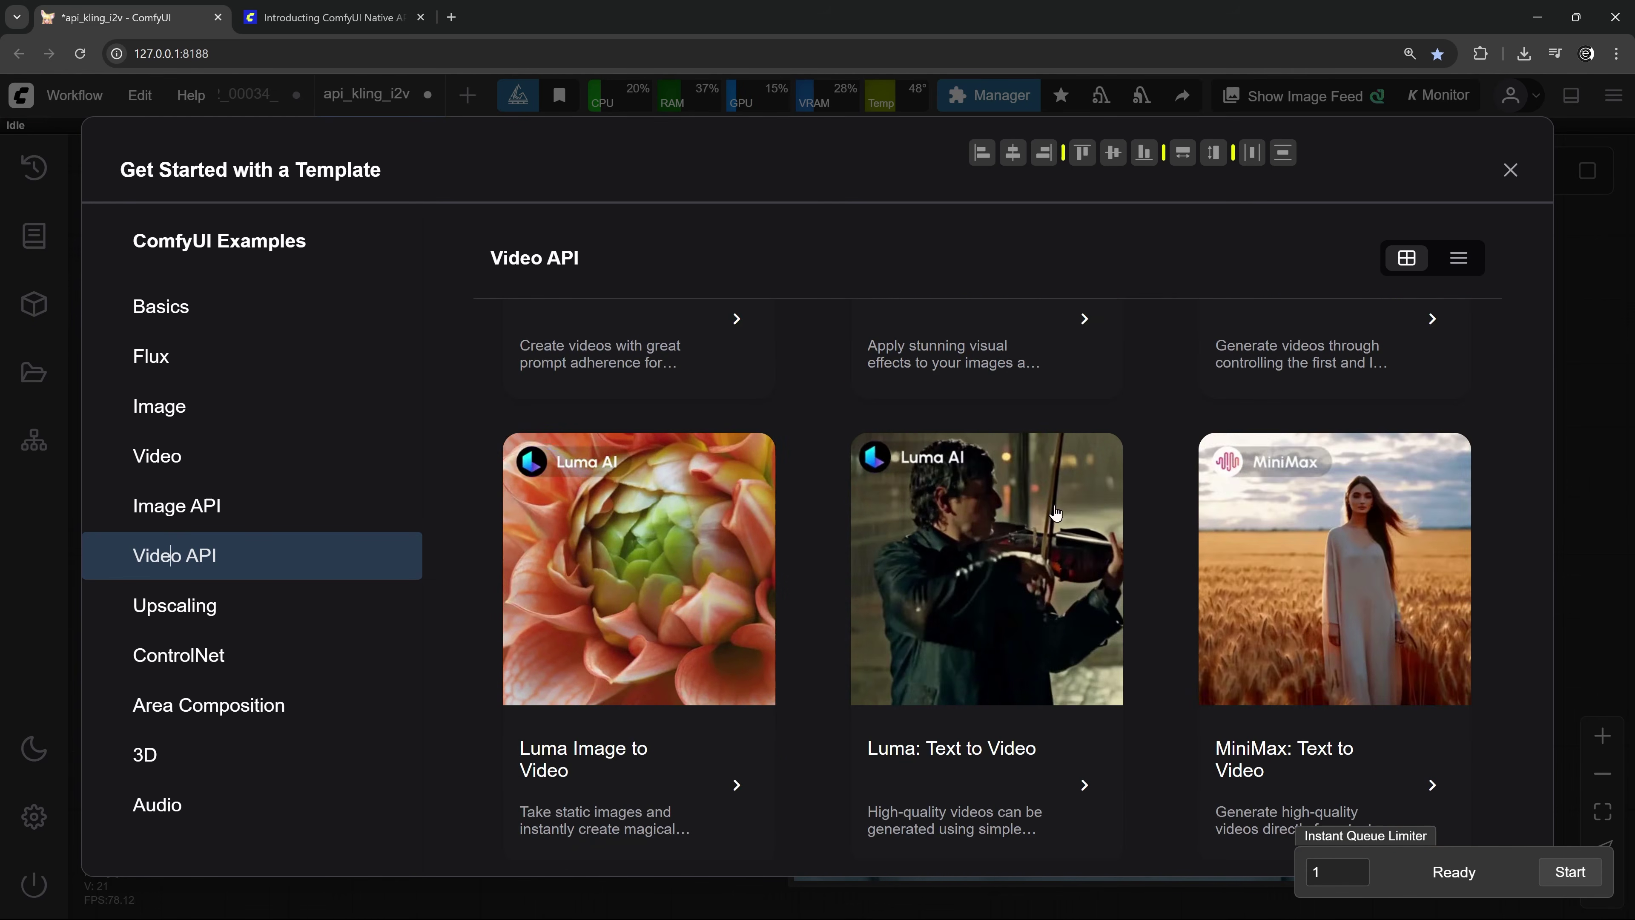
scroll(1398, 541, down, 7)
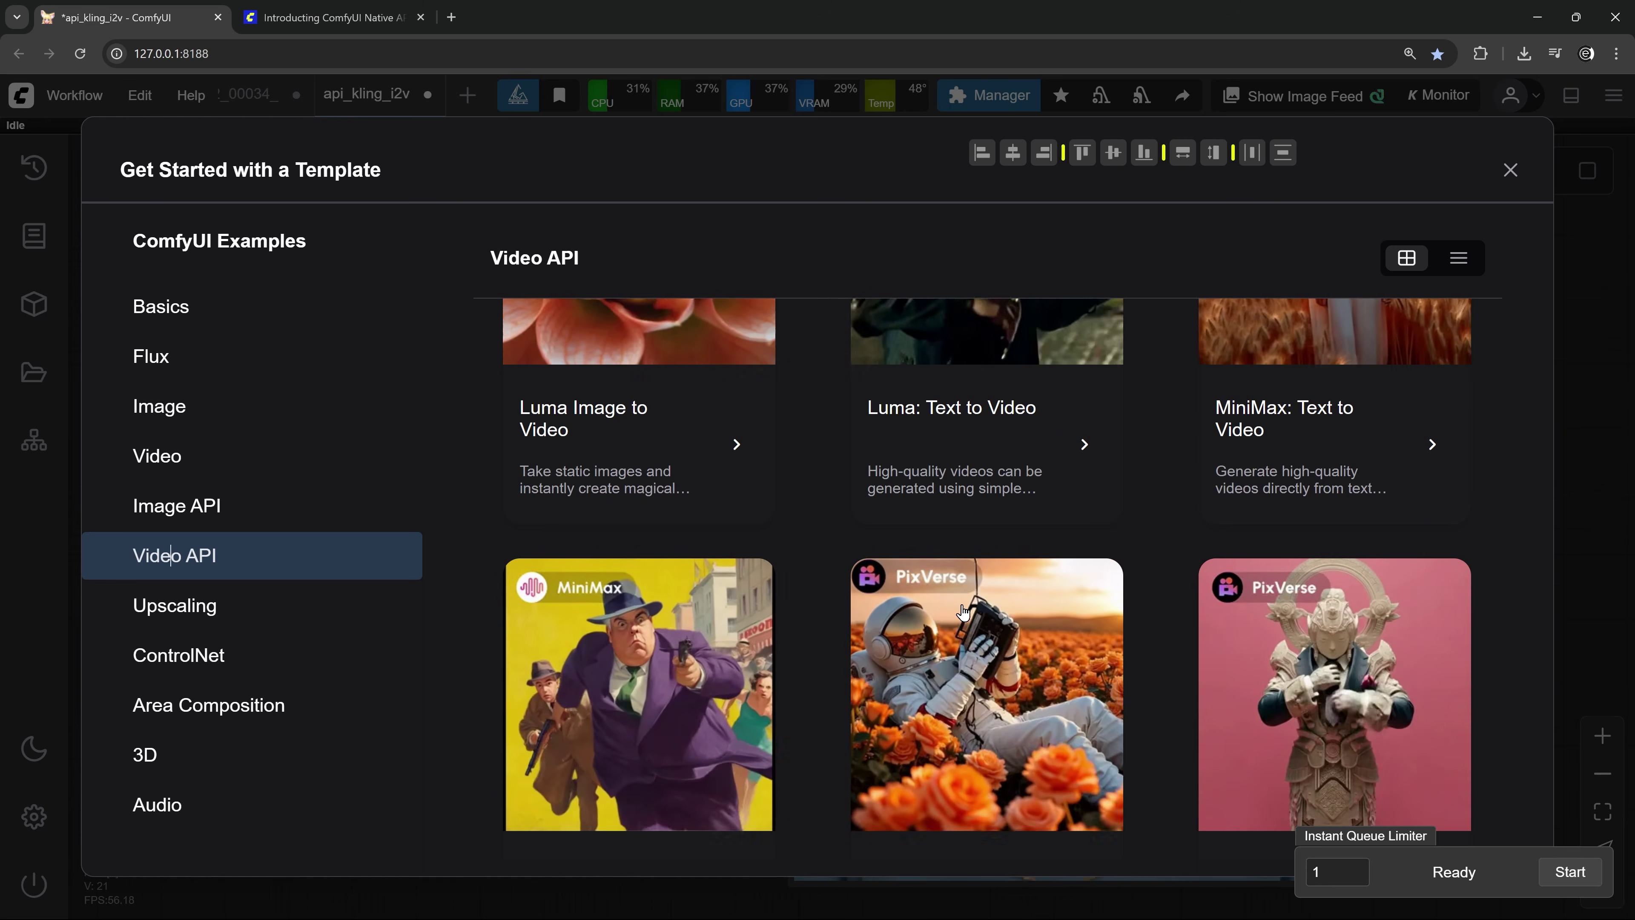
scroll(972, 592, down, 8)
scroll(973, 589, down, 10)
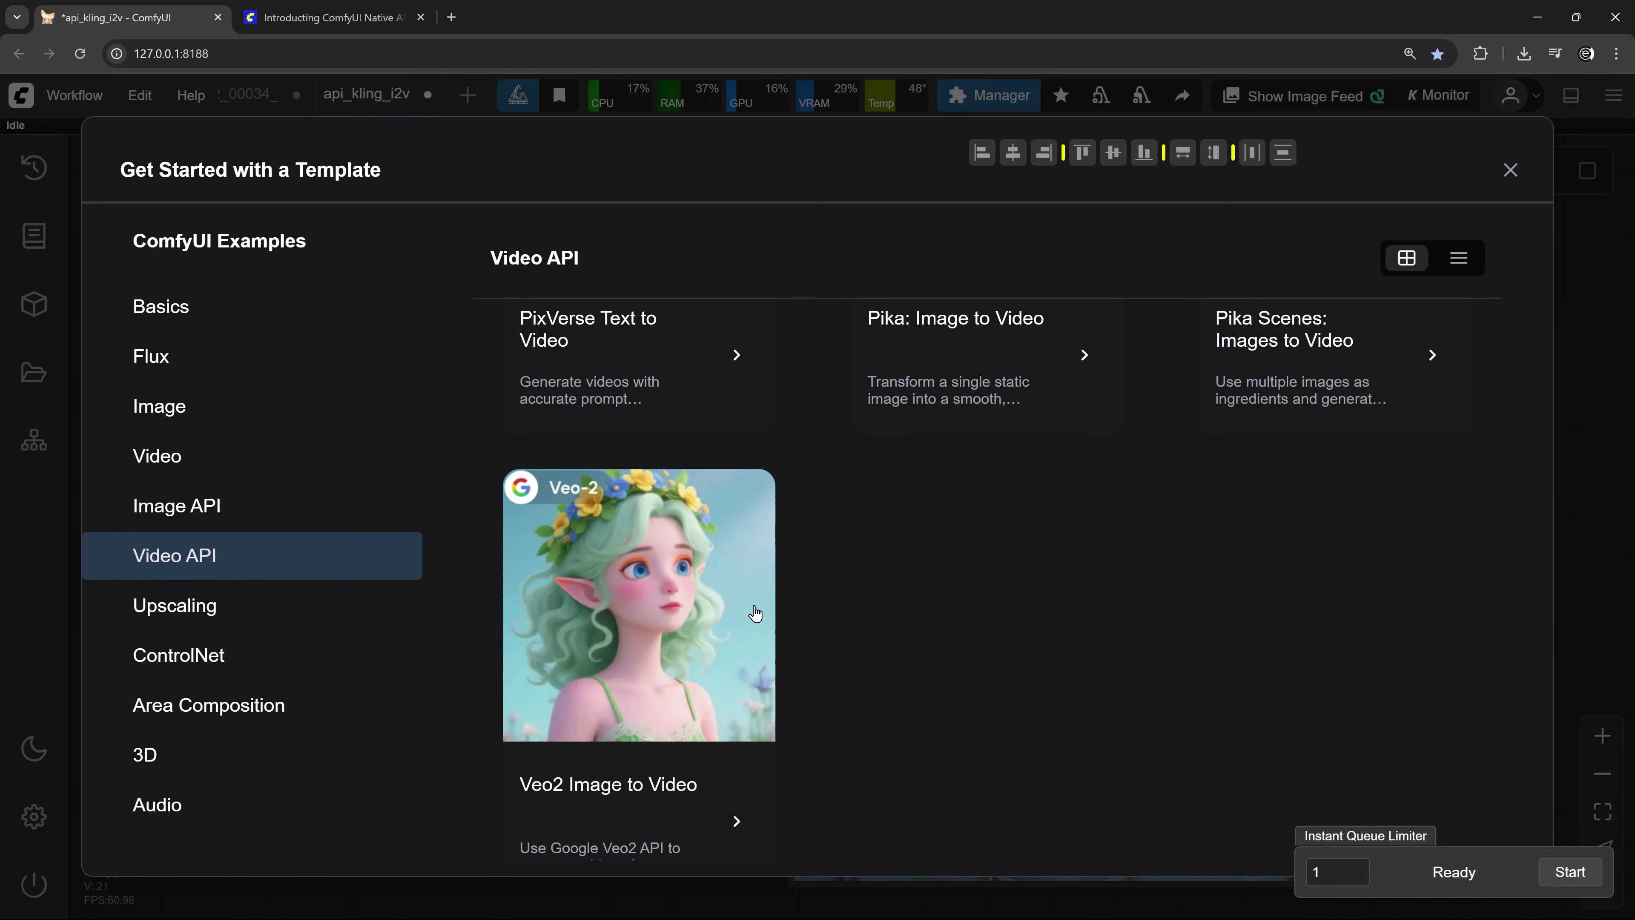
scroll(797, 599, down, 1)
scroll(799, 596, up, 20)
scroll(802, 592, up, 5)
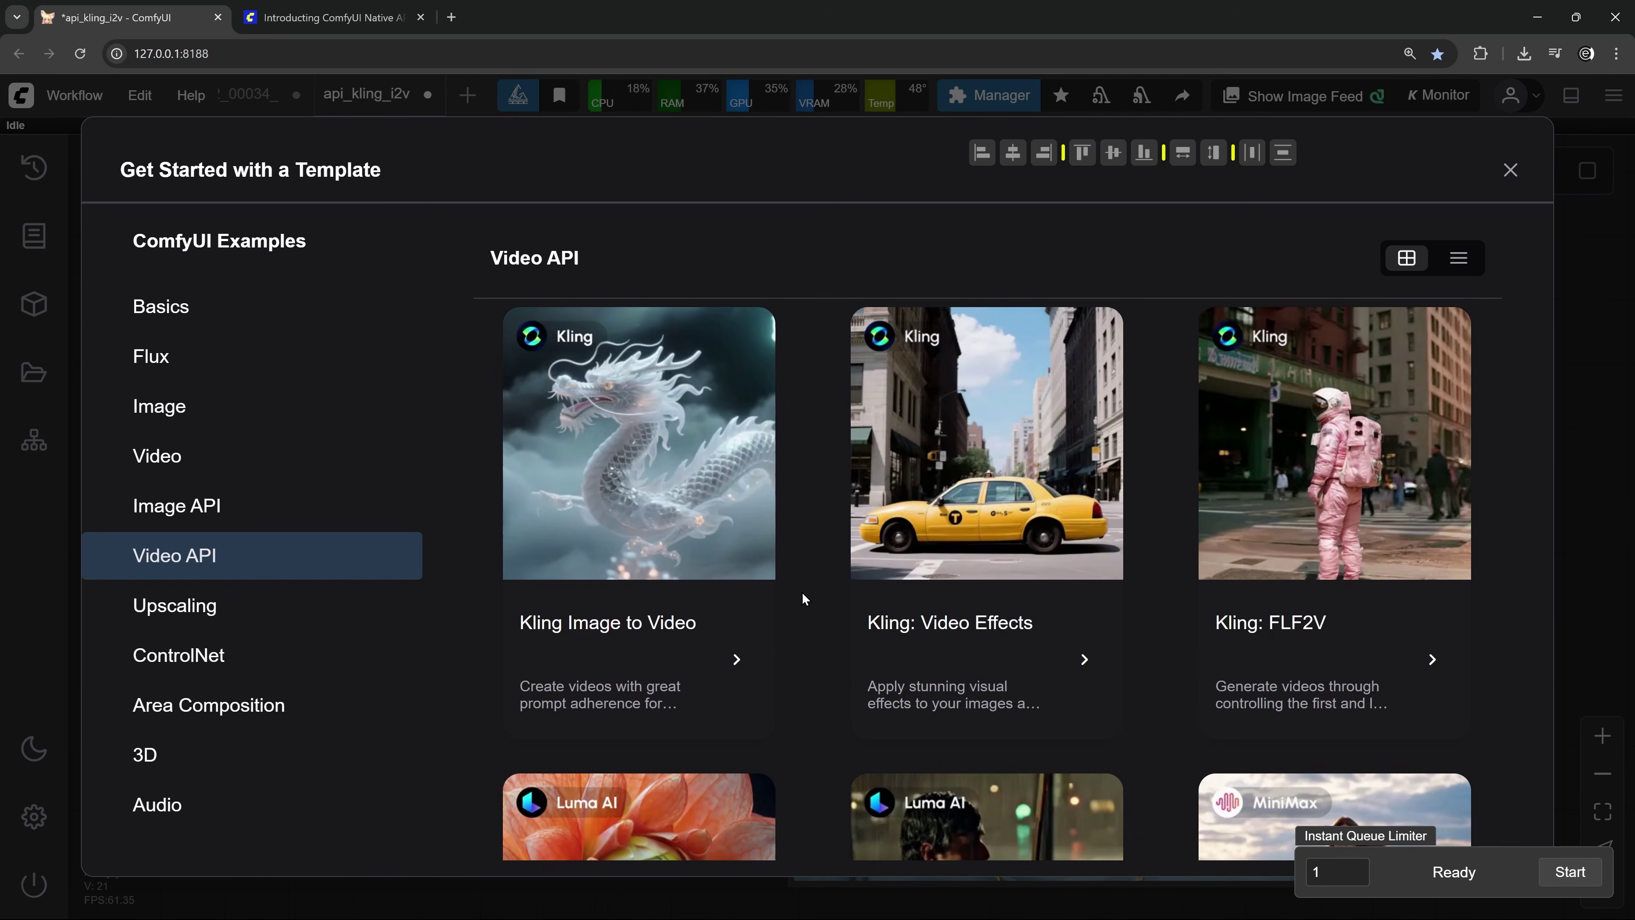
Load the MiniMax Image to Video template from the Video API collection
scroll(841, 546, down, 6)
scroll(844, 543, down, 4)
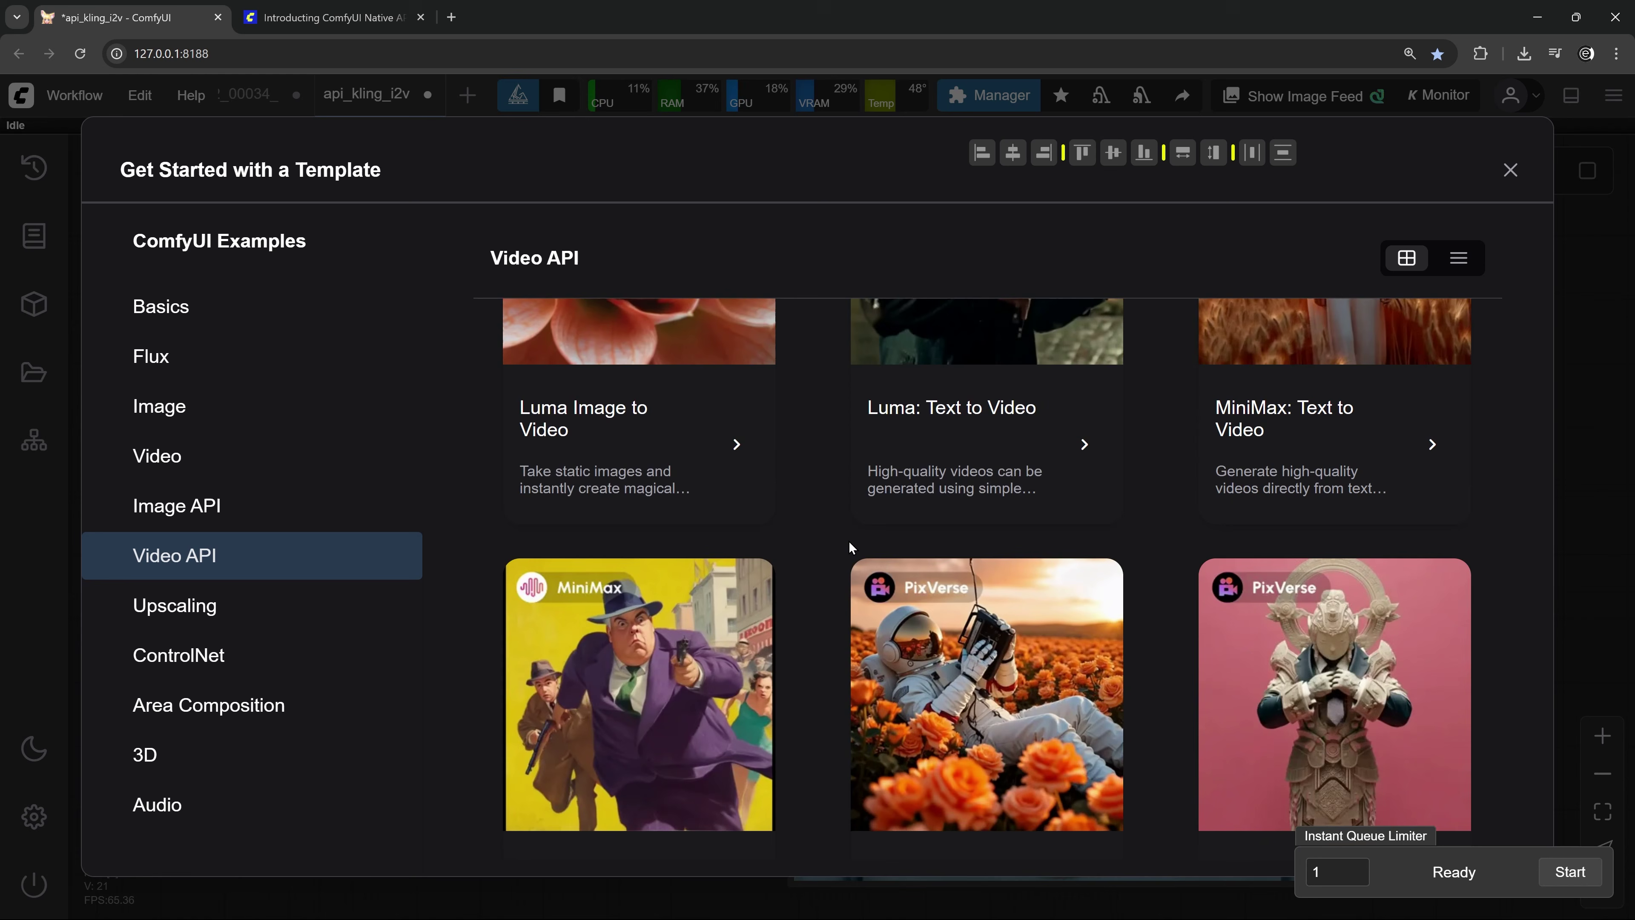
scroll(855, 544, down, 2)
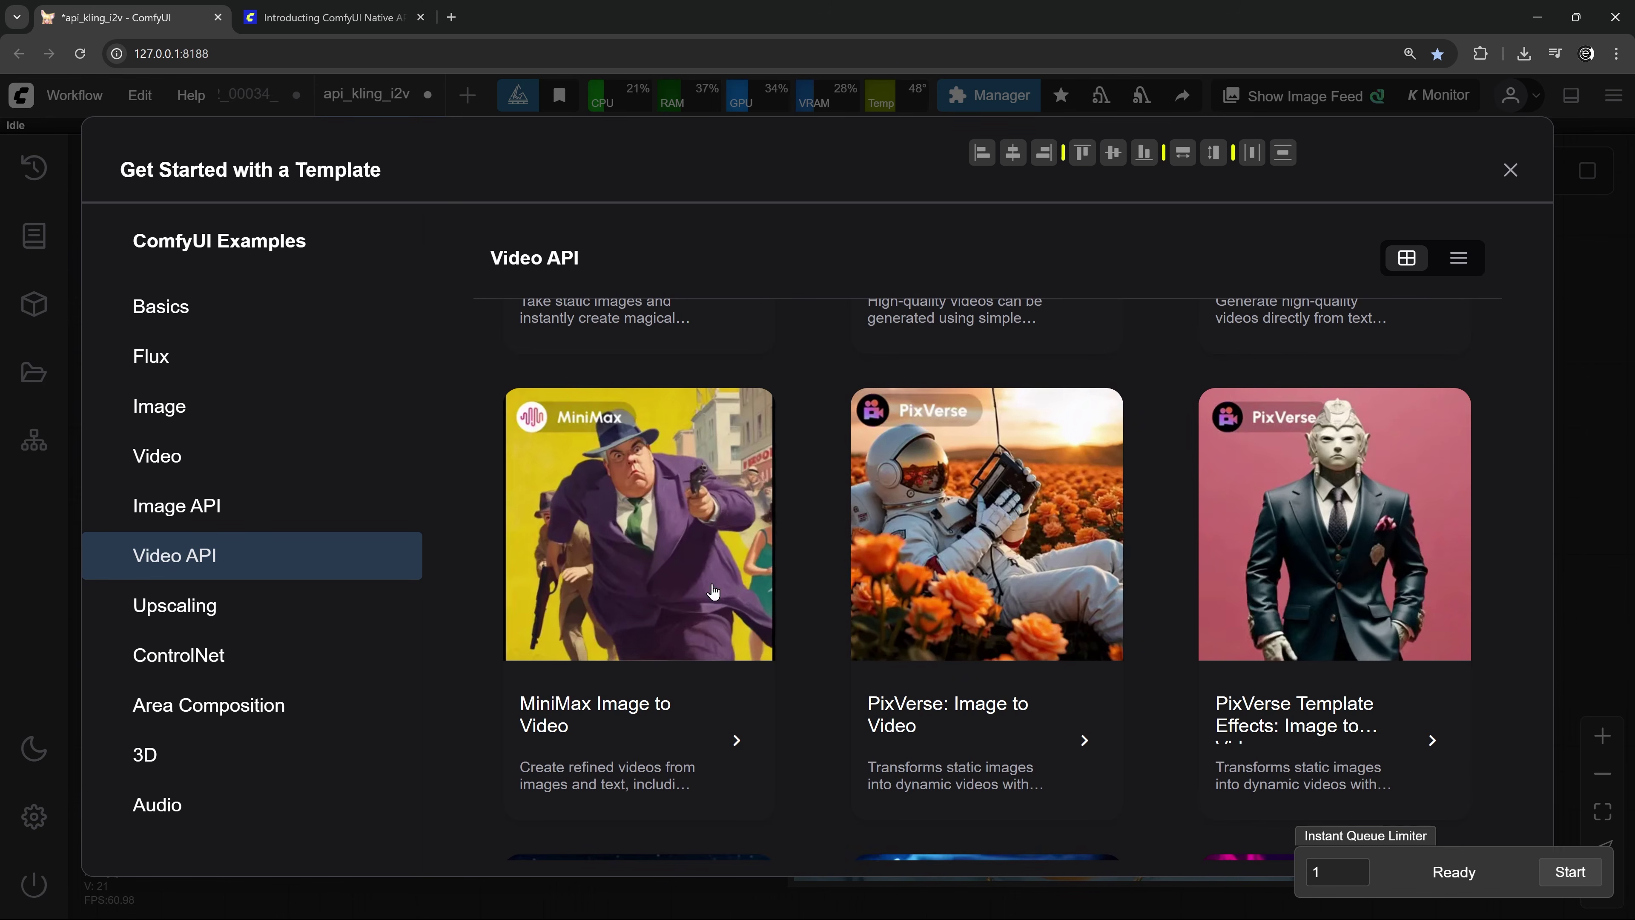
click(666, 546)
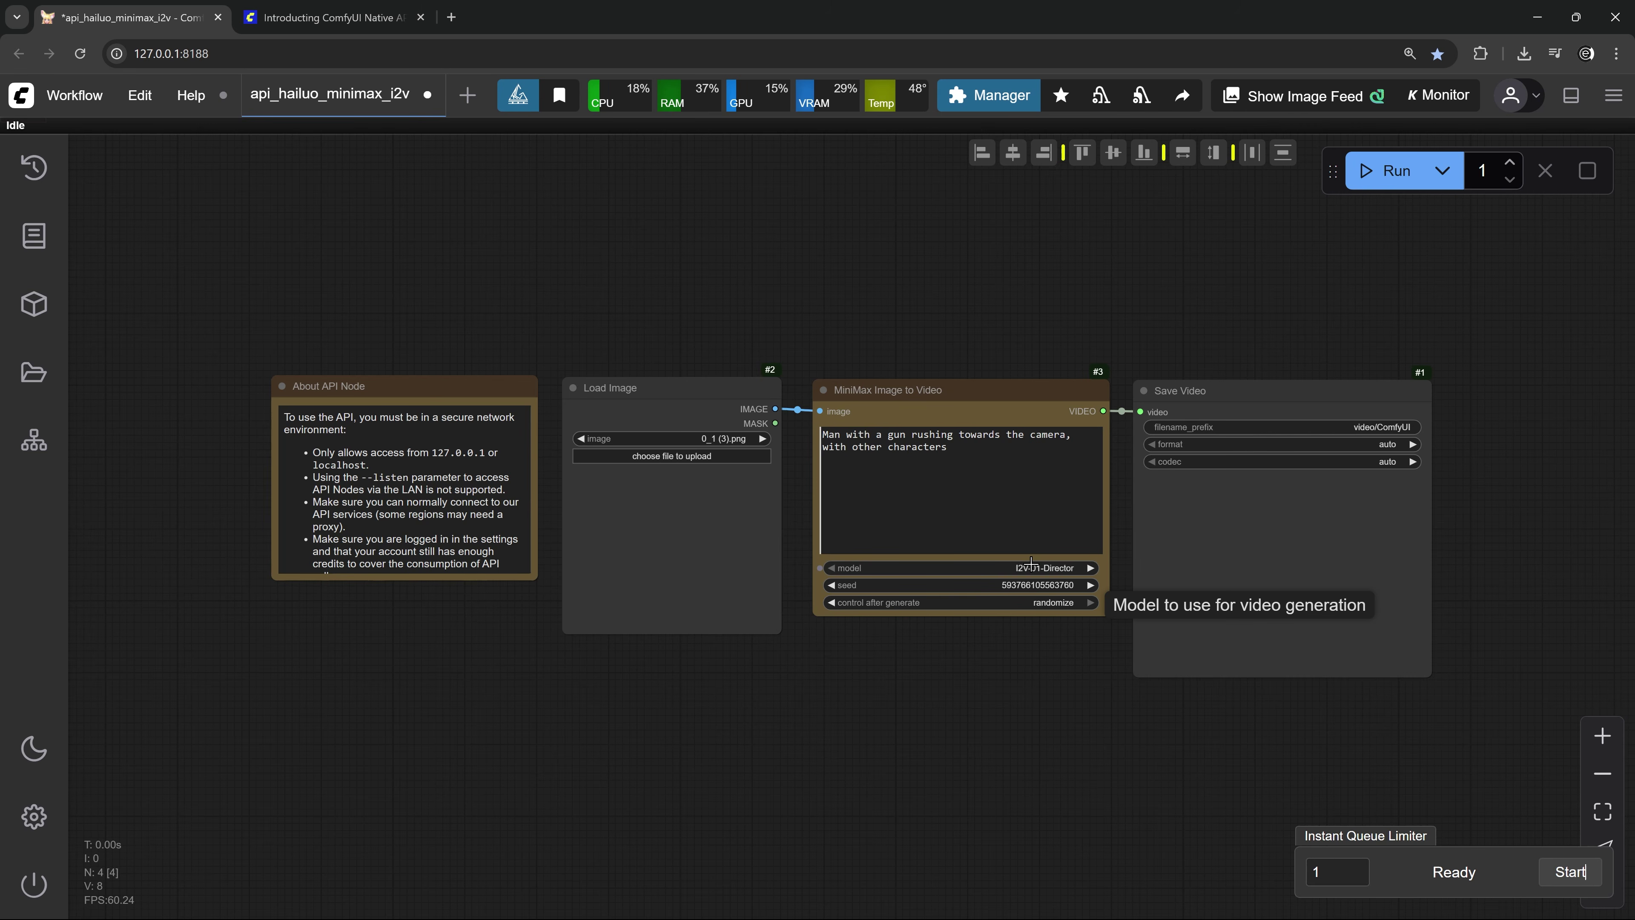
Enlarge the About API Node note to show more of its text and move it clear of the Load Image node
scroll(531, 523, up, 2)
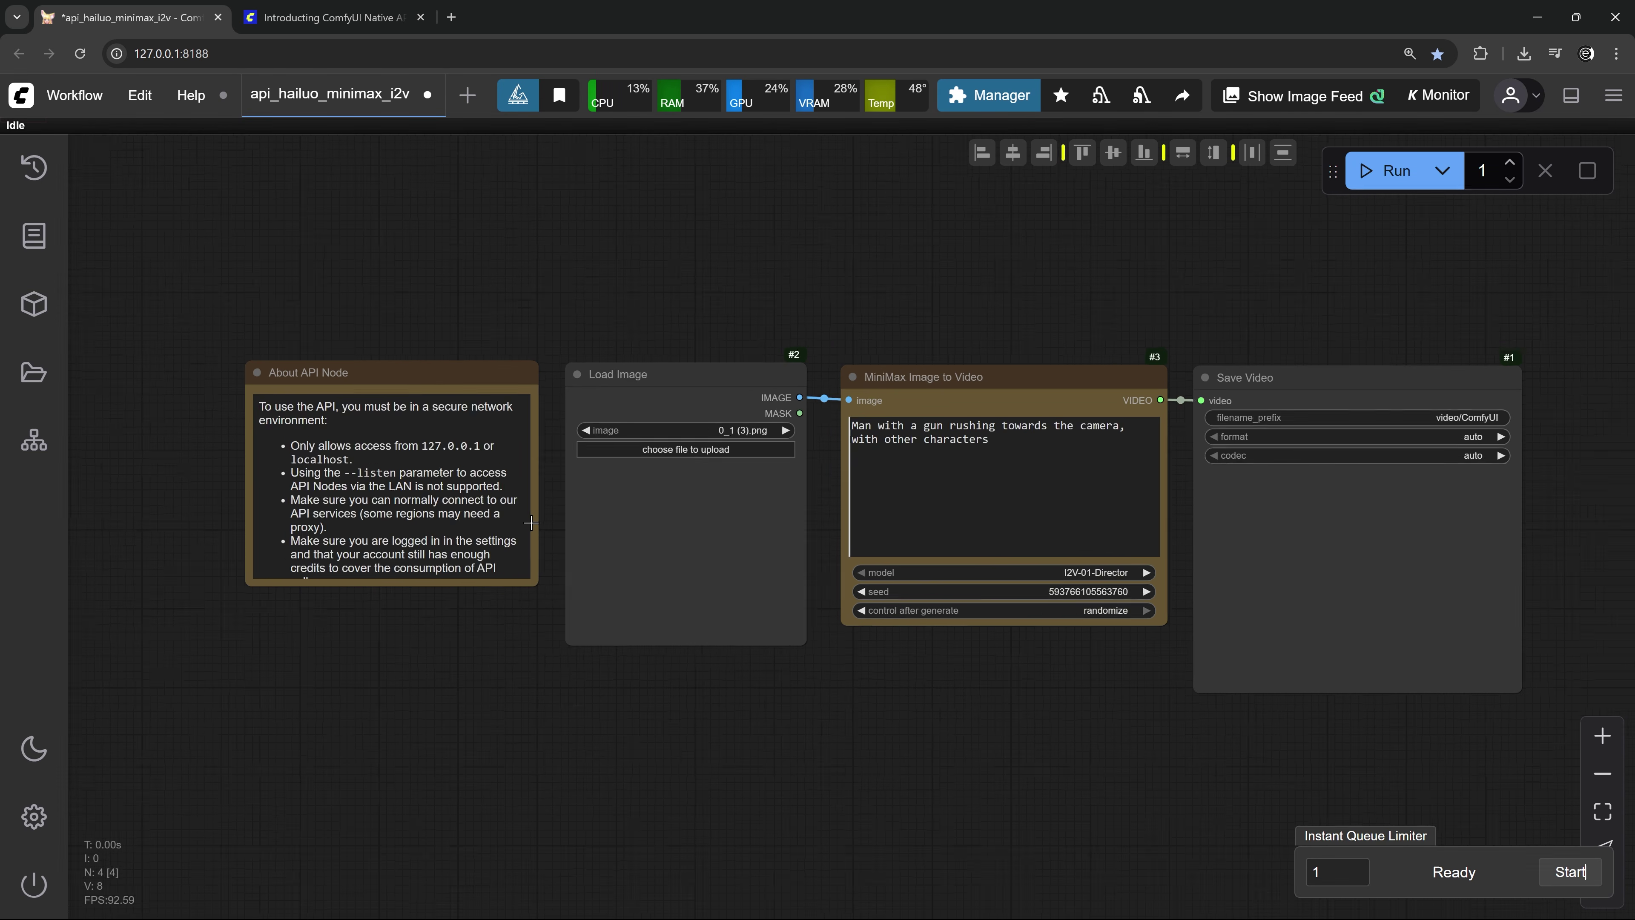
drag(531, 587, 566, 732)
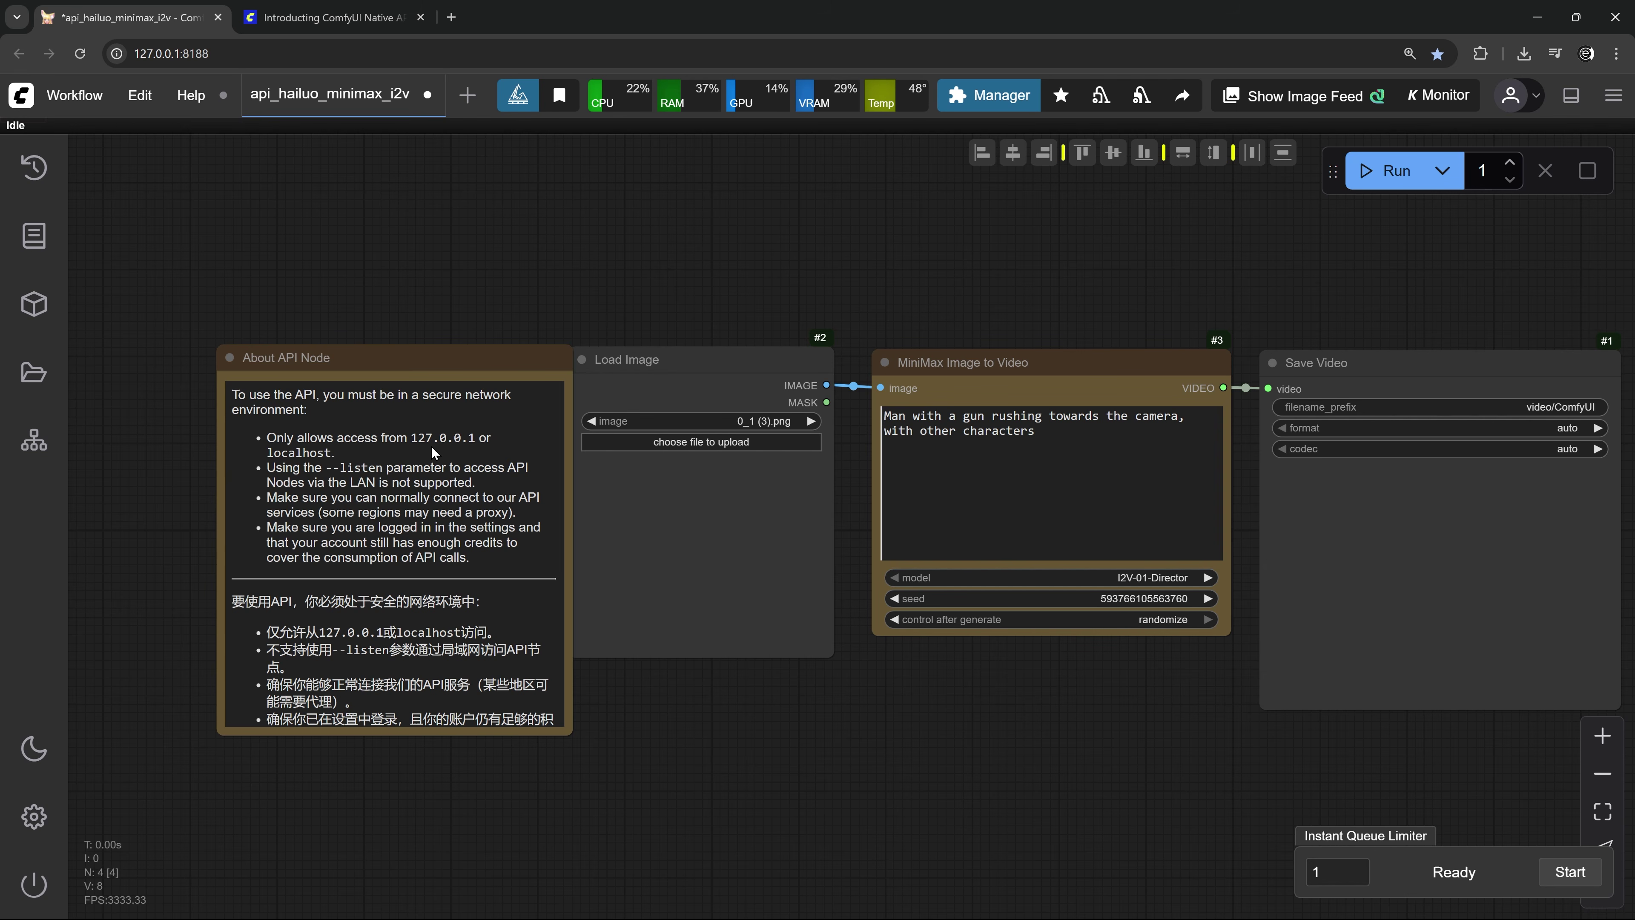
double_click(412, 457)
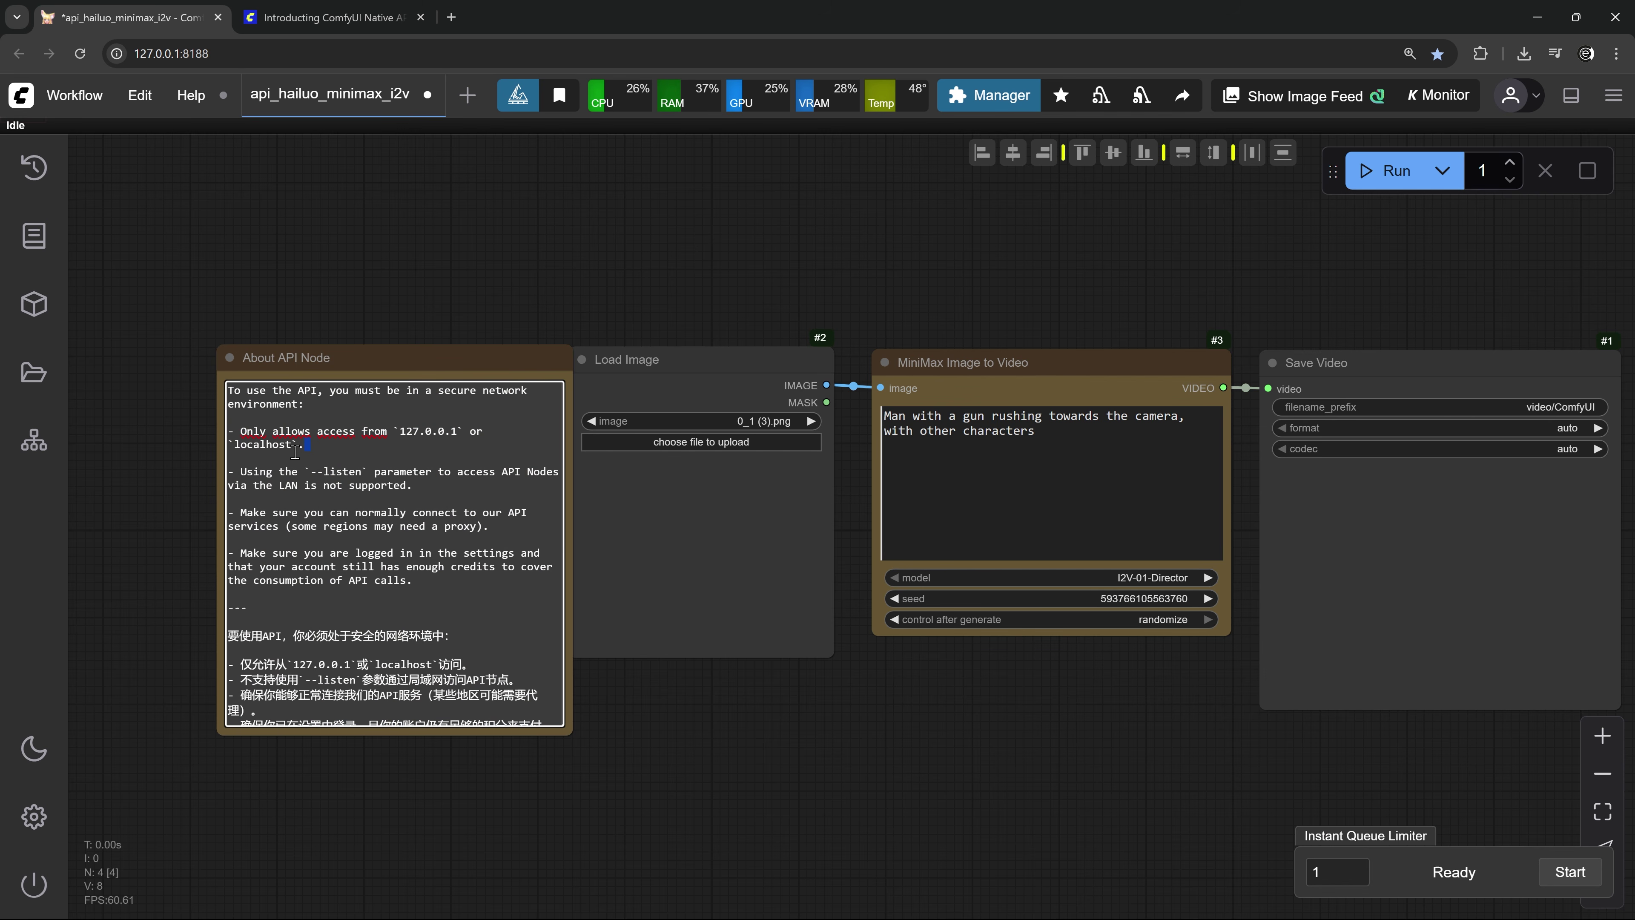
click(256, 313)
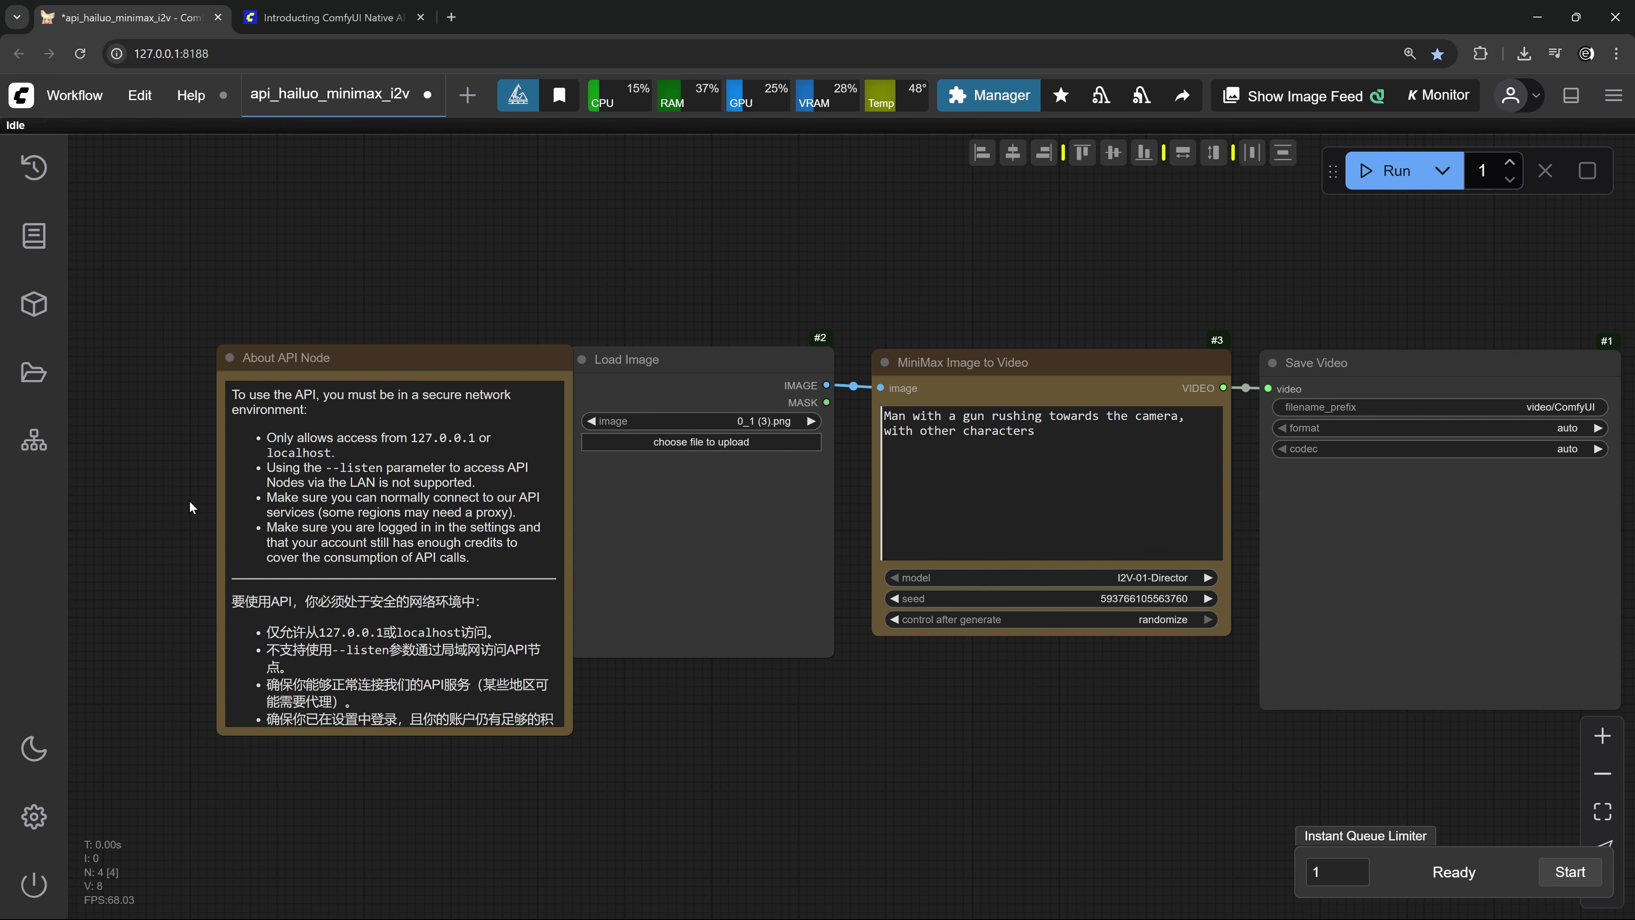
drag(227, 471, 116, 465)
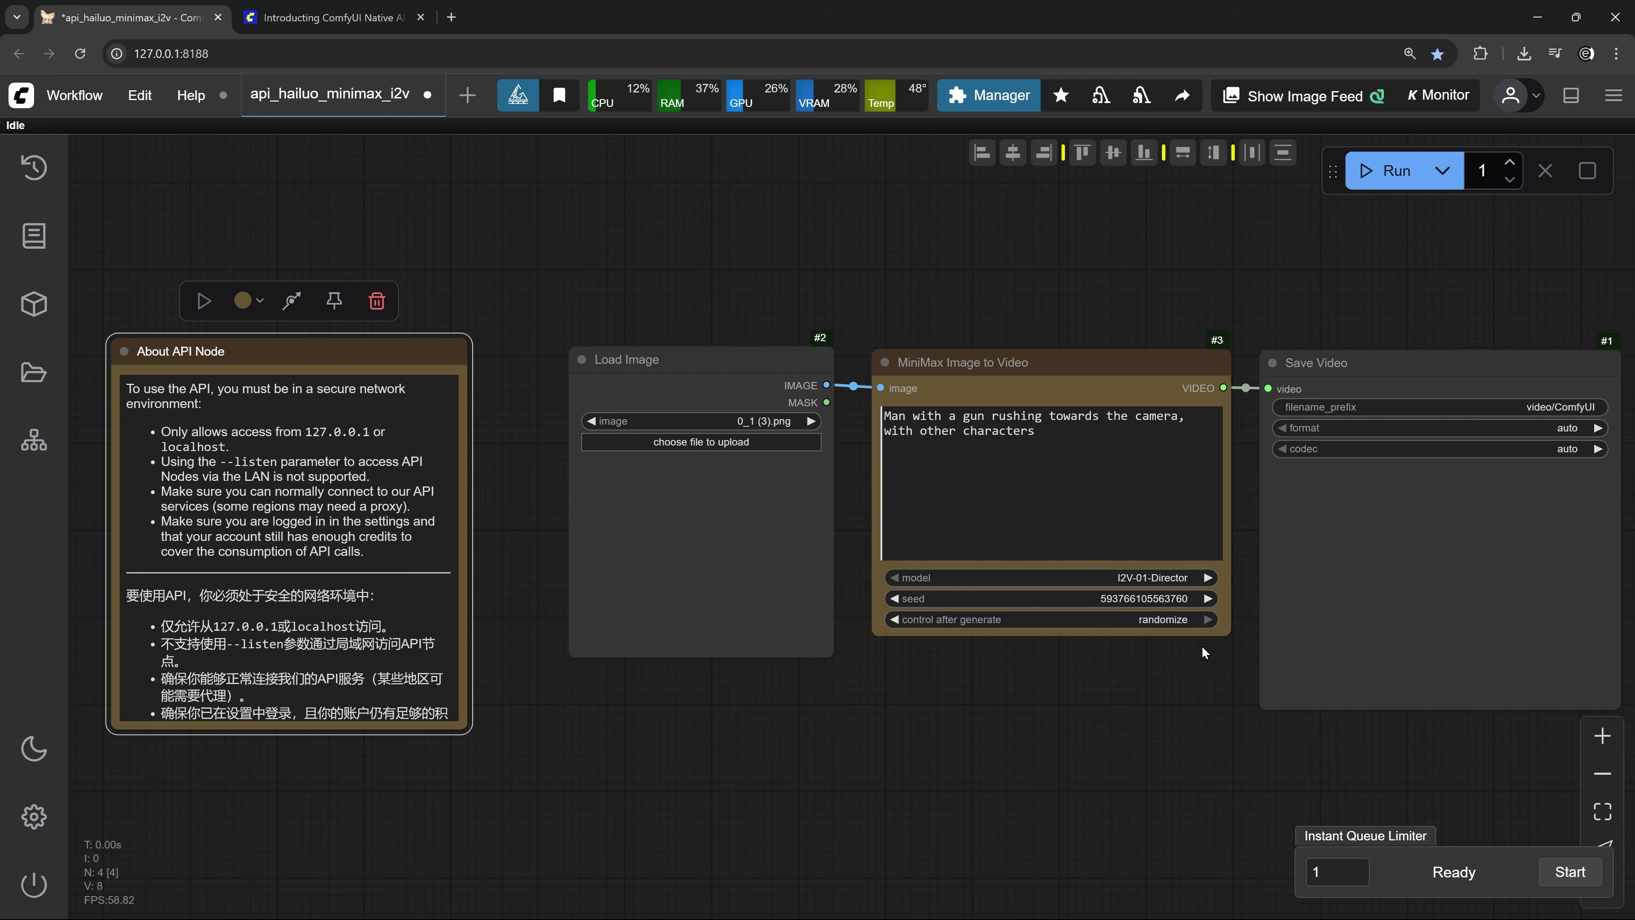
Examine the MiniMax Image to Video node's prompt and model settings and its connected Load Image and Save Video nodes
drag(1203, 645, 1051, 626)
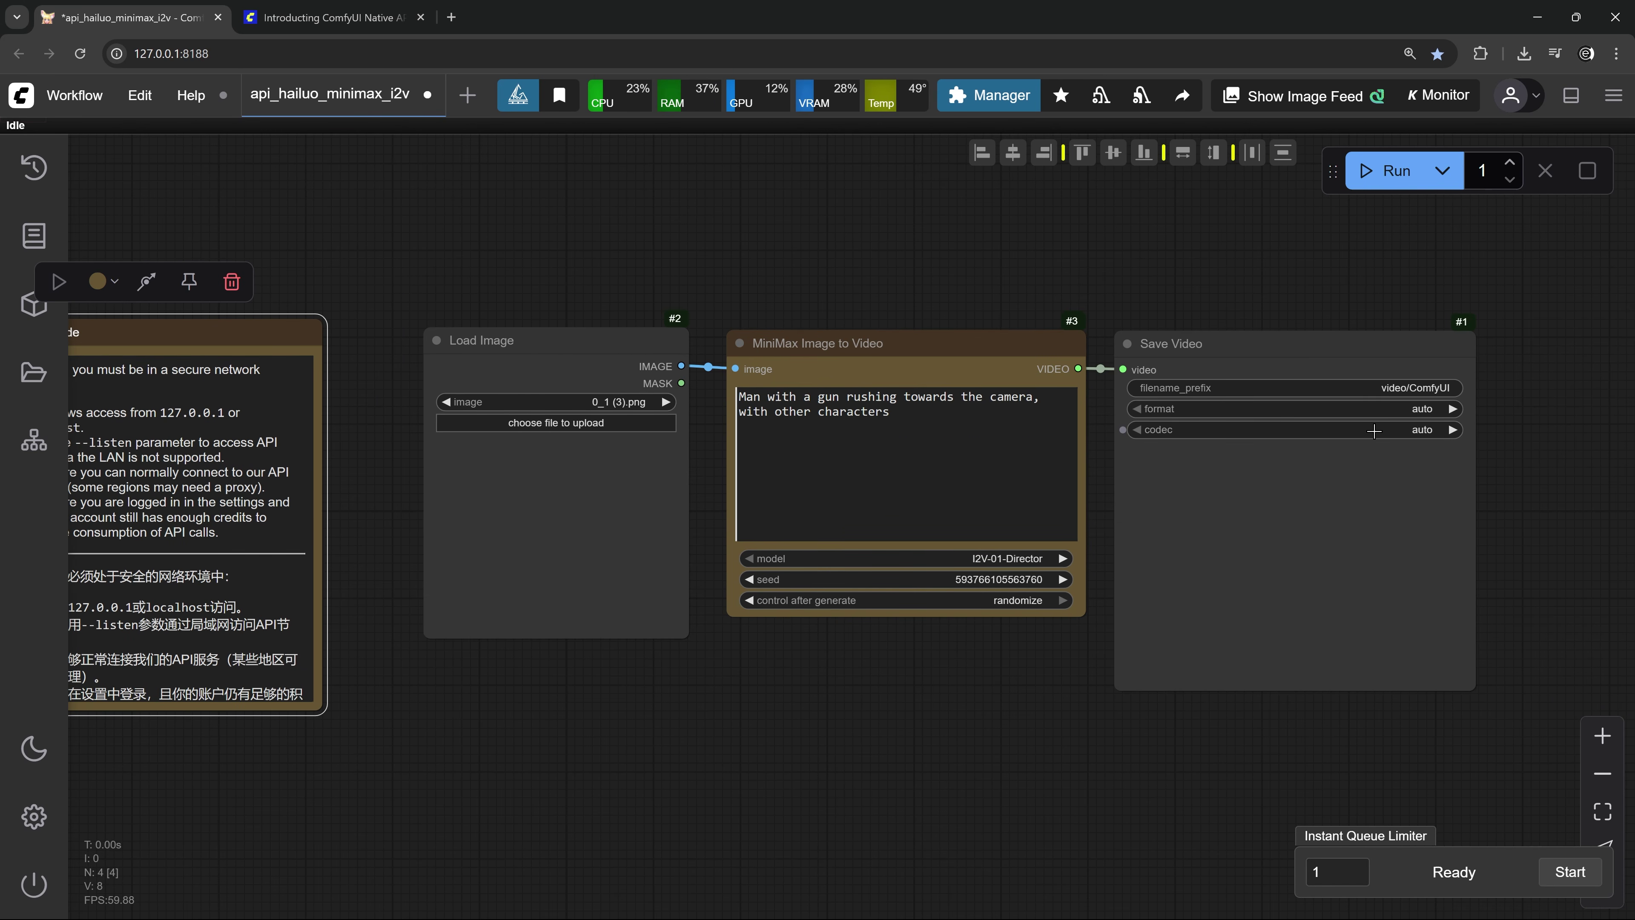
scroll(1069, 644, up, 7)
scroll(1069, 644, down, 5)
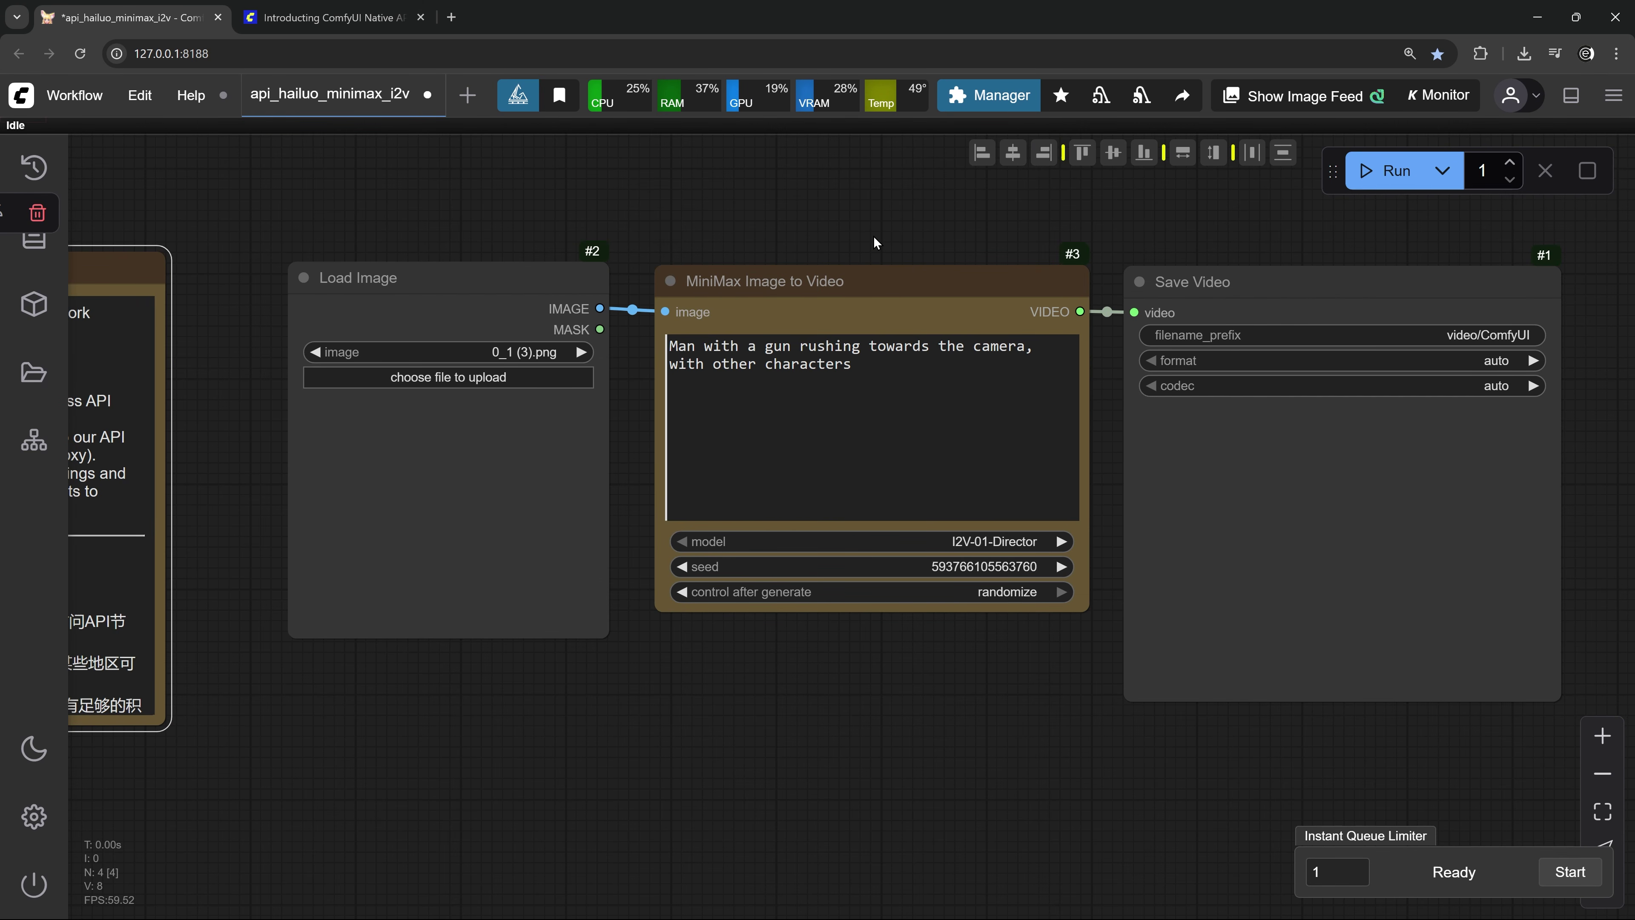
drag(877, 284, 871, 282)
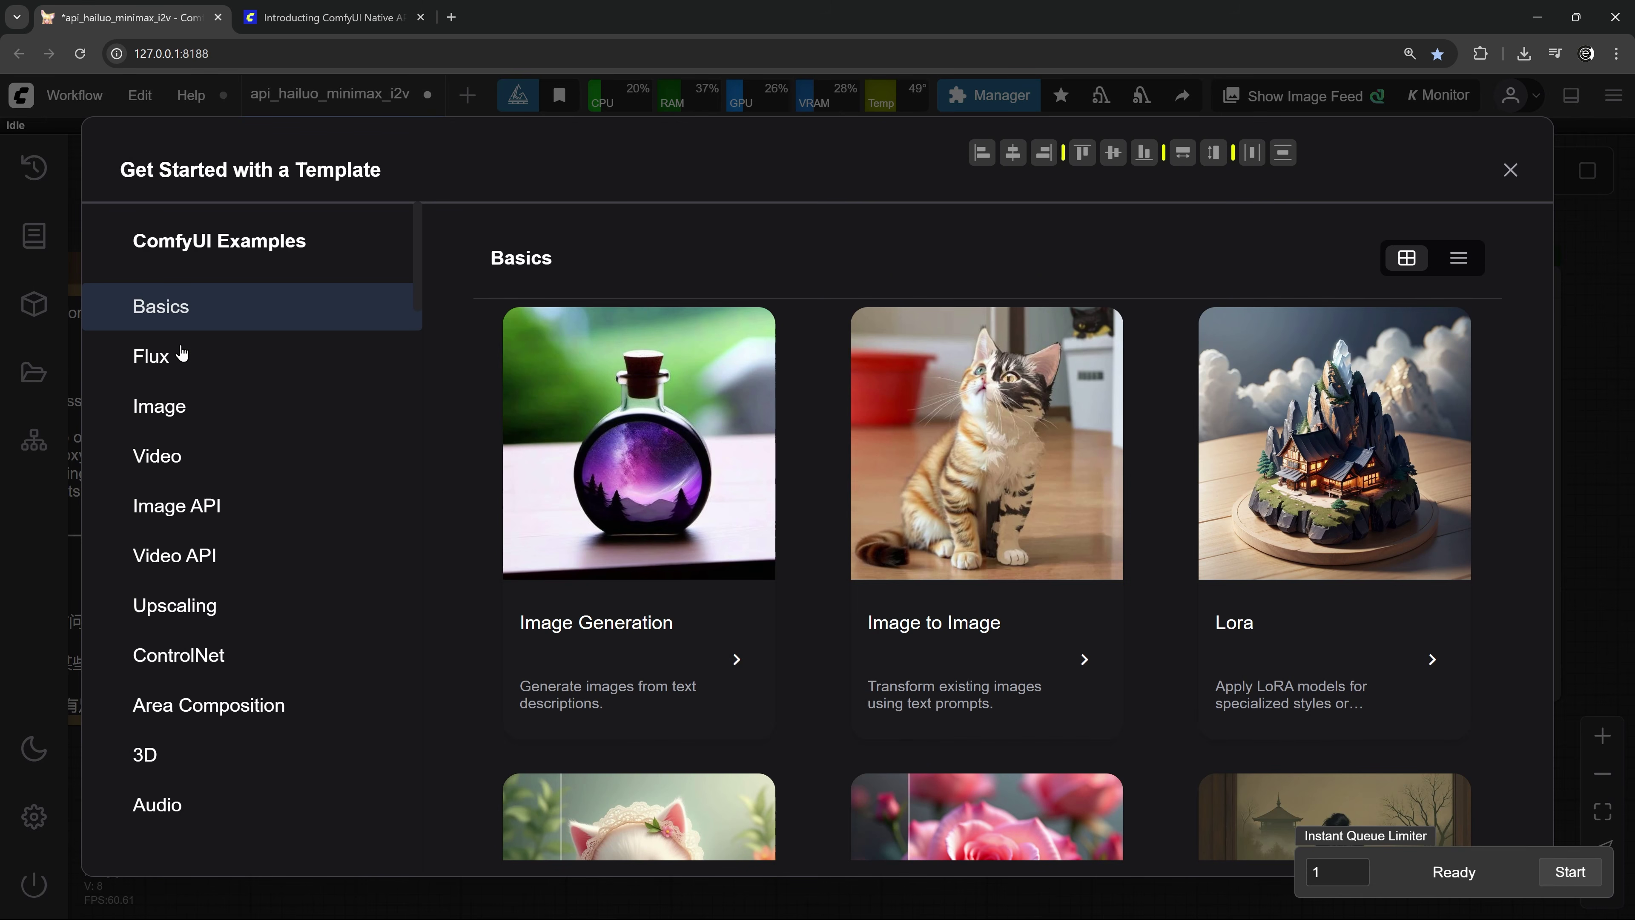
Load the BFL Flux 1.1[pro] Ultra Text to Image template from the Image API collection and run it
click(204, 512)
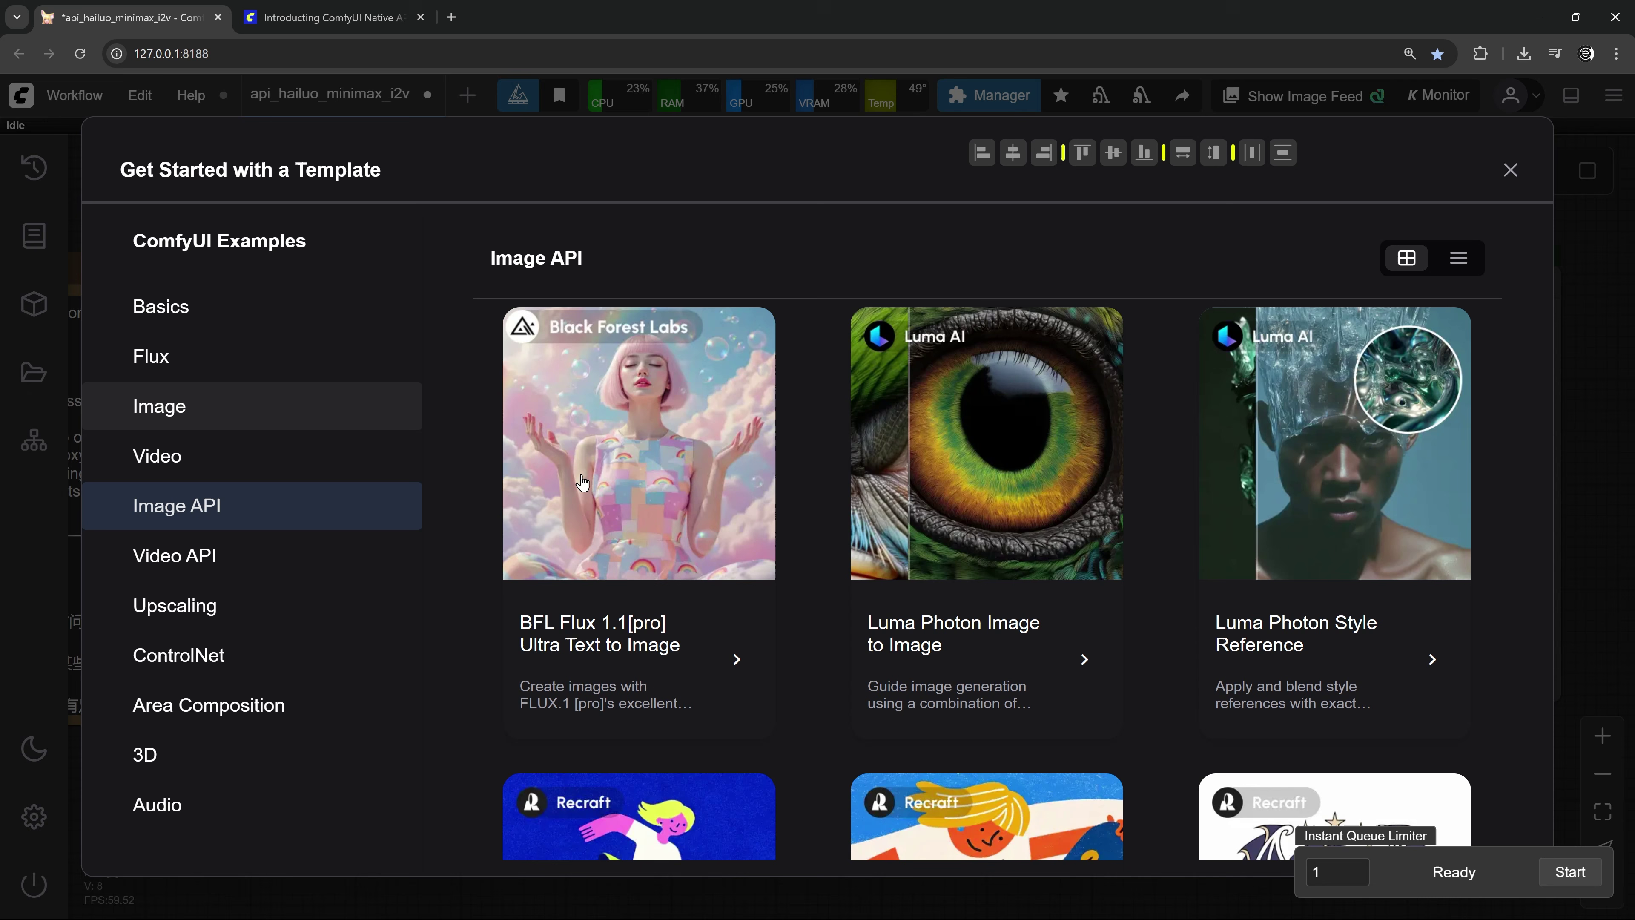
click(597, 499)
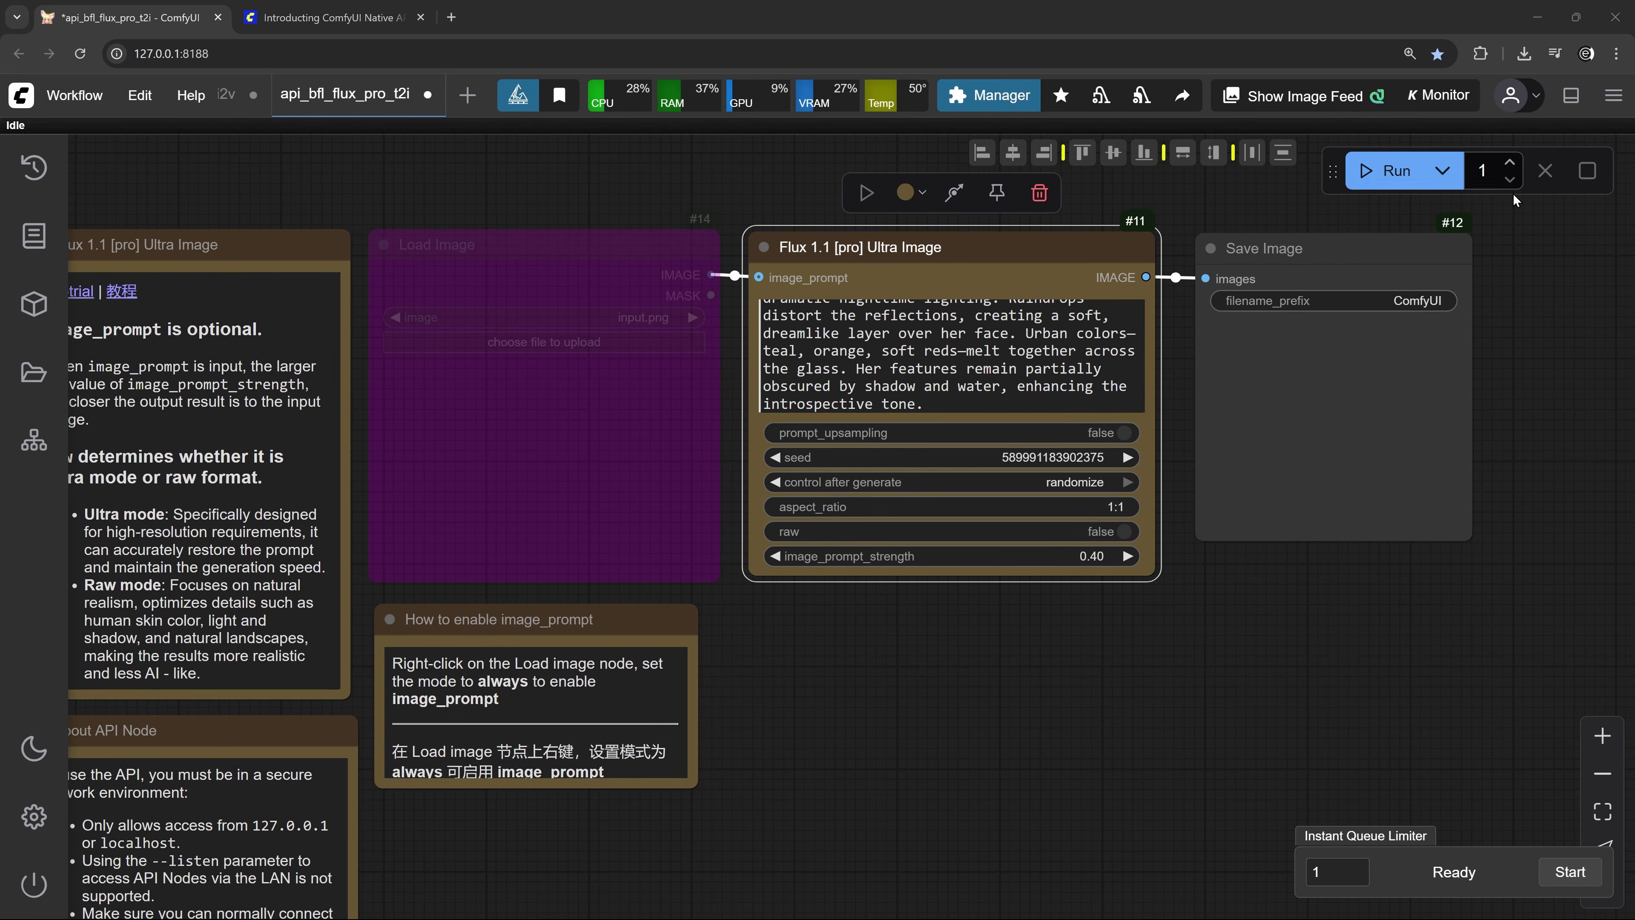
click(1383, 173)
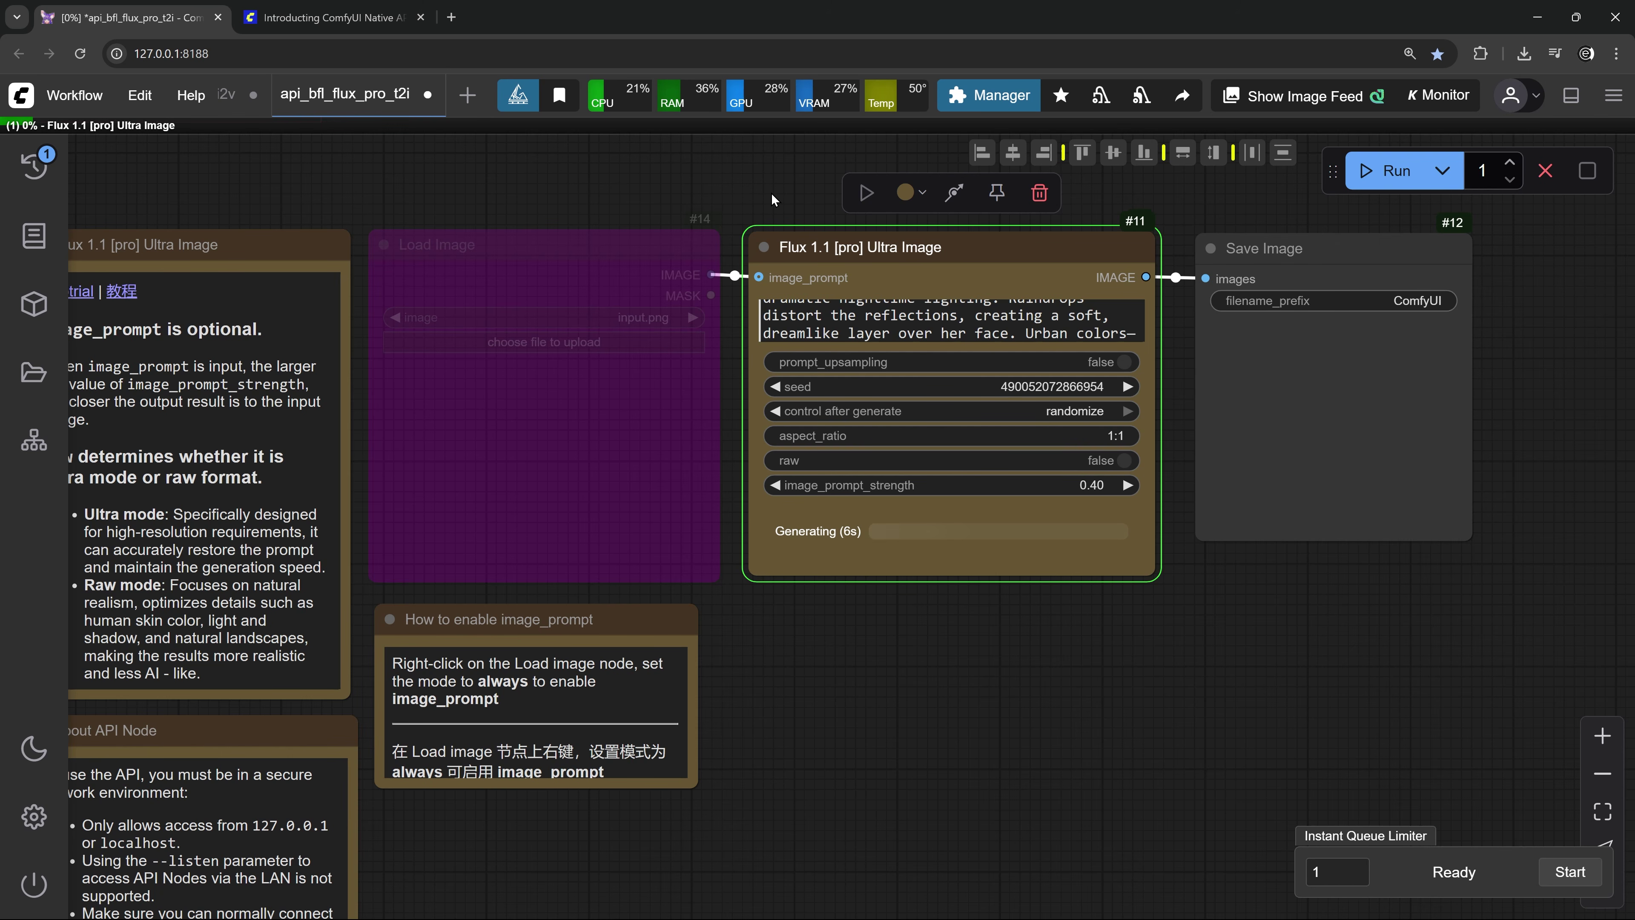
Enlarge the Save Image node and inspect the generated image up close
drag(772, 193, 717, 287)
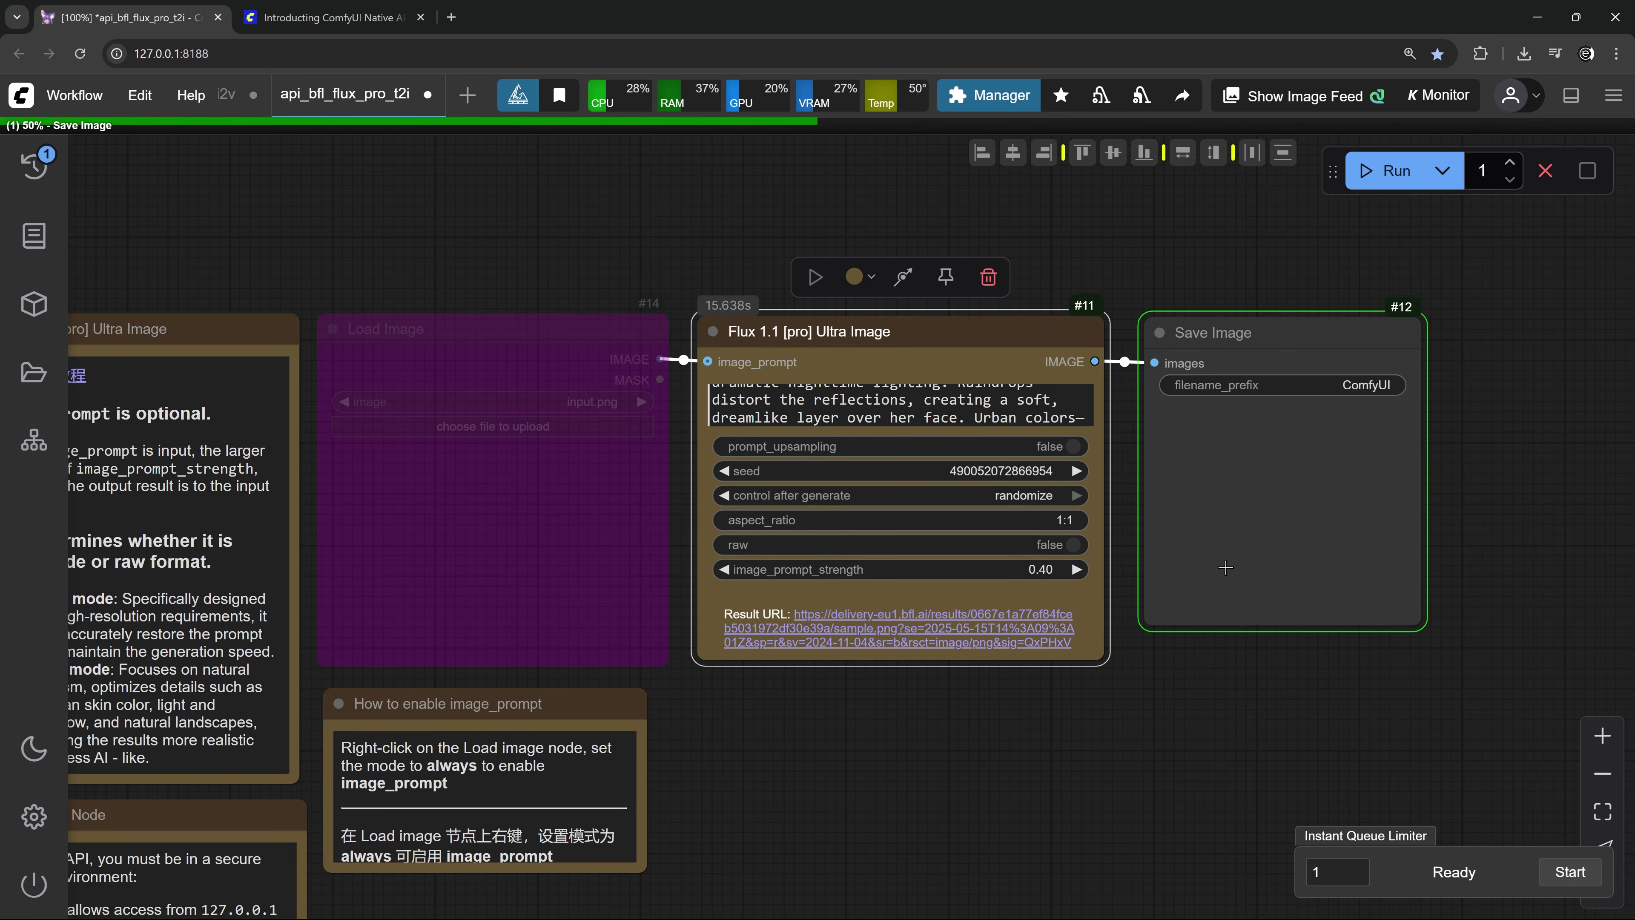
drag(1279, 636, 795, 490)
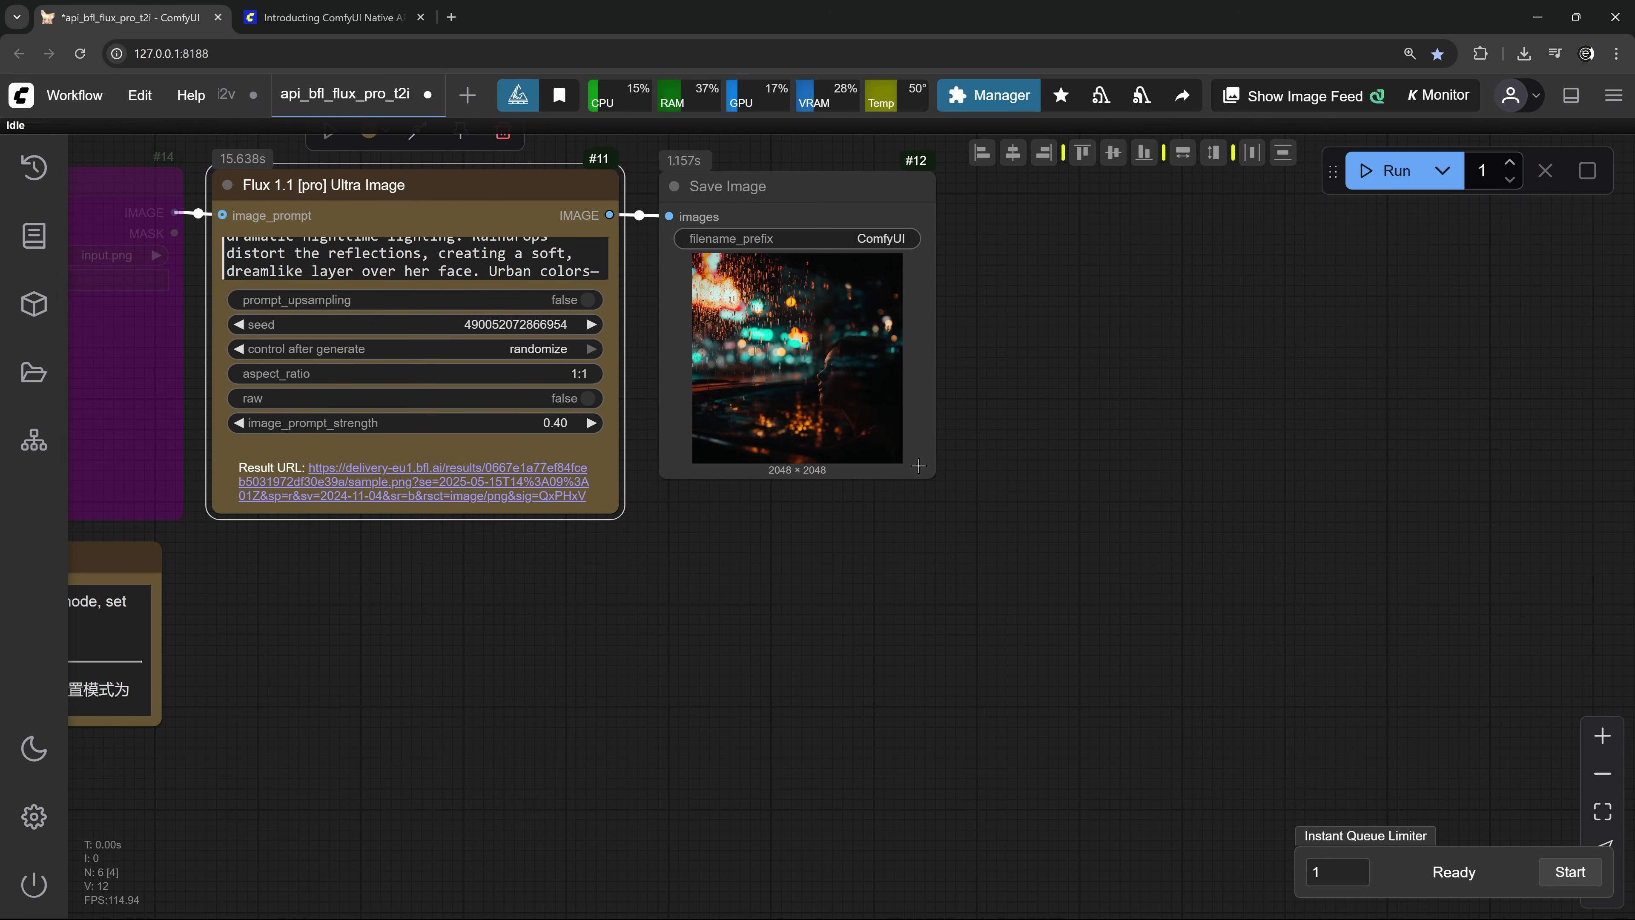
drag(931, 476, 1233, 808)
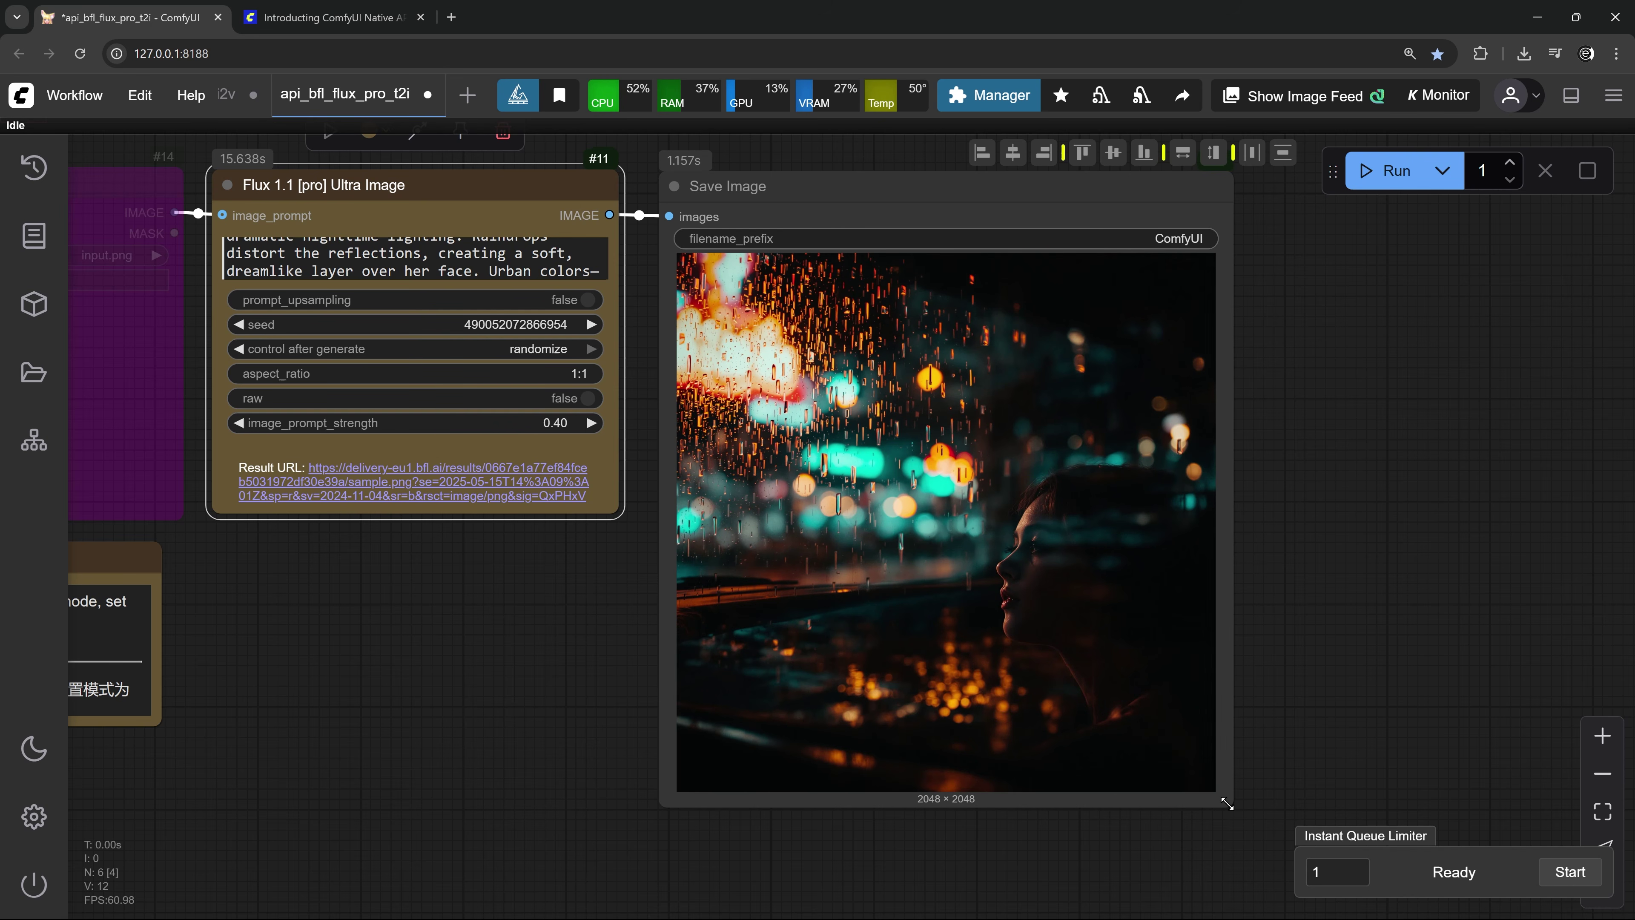
scroll(1117, 573, up, 12)
scroll(830, 384, down, 6)
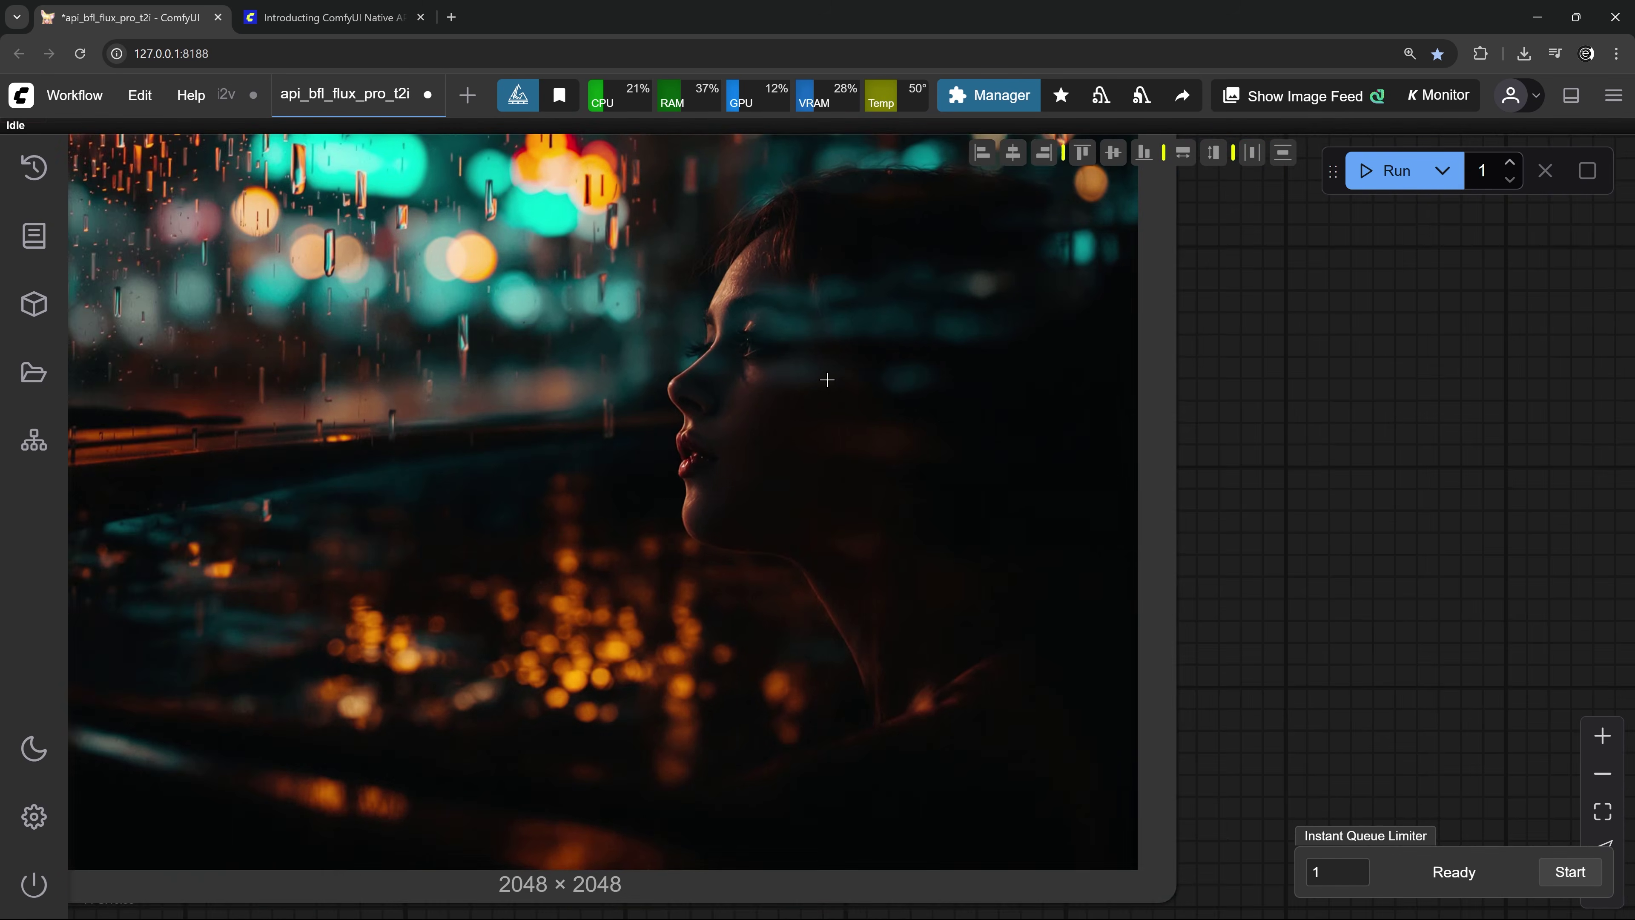
scroll(1104, 417, down, 5)
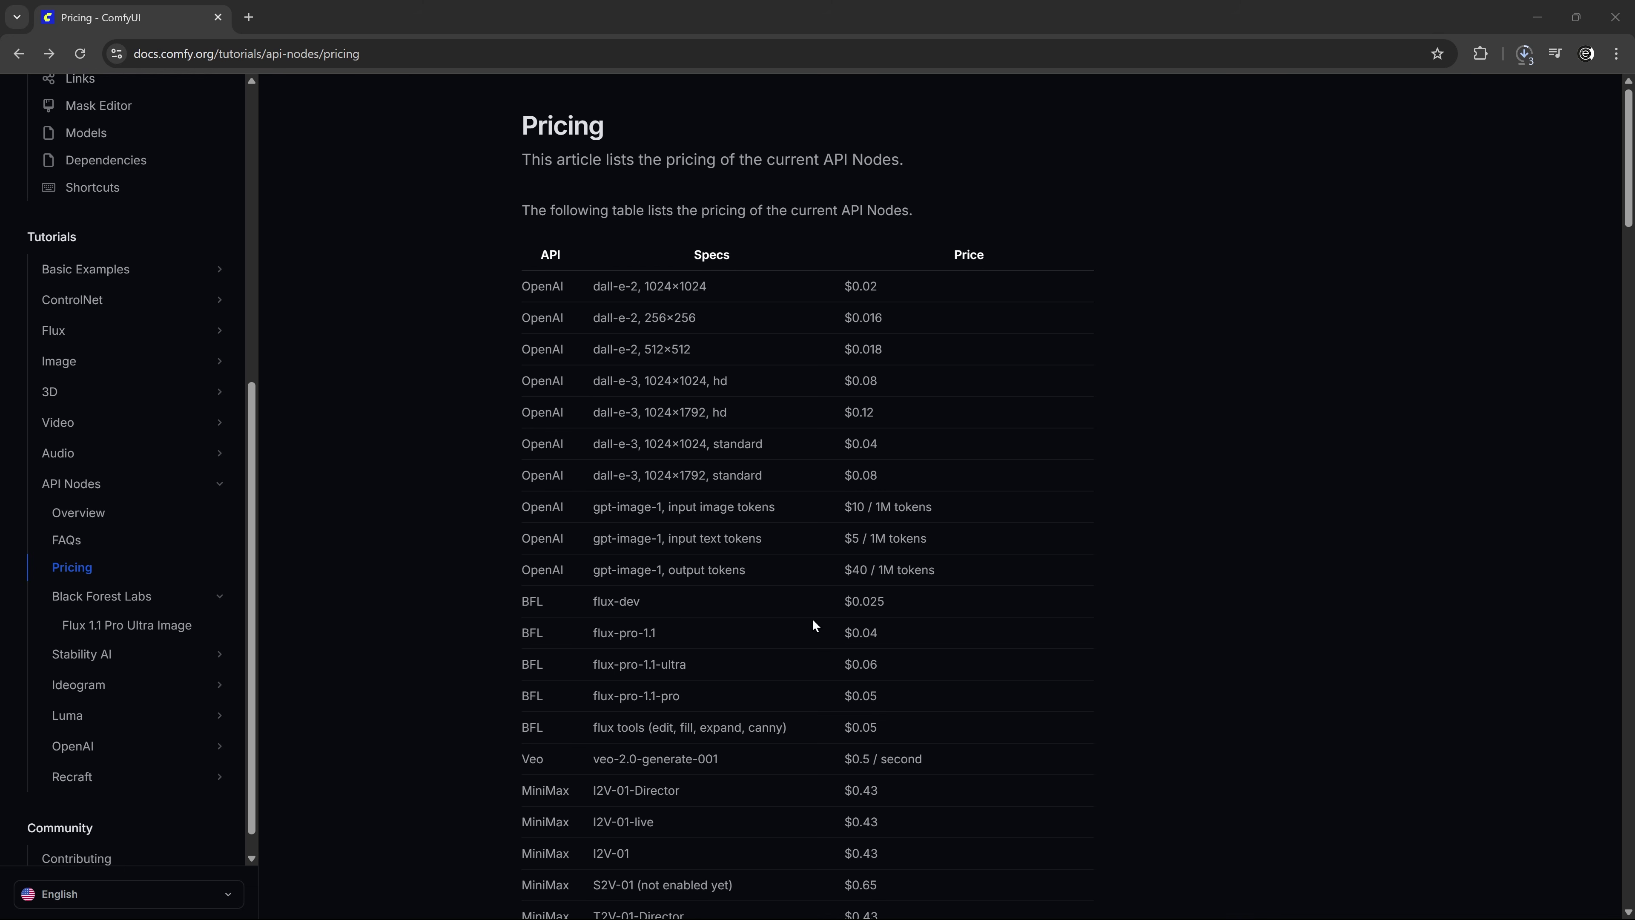
Review the API Nodes pricing table in the ComfyUI documentation, checking the BFL flux-dev and Kling model prices
drag(896, 607, 824, 600)
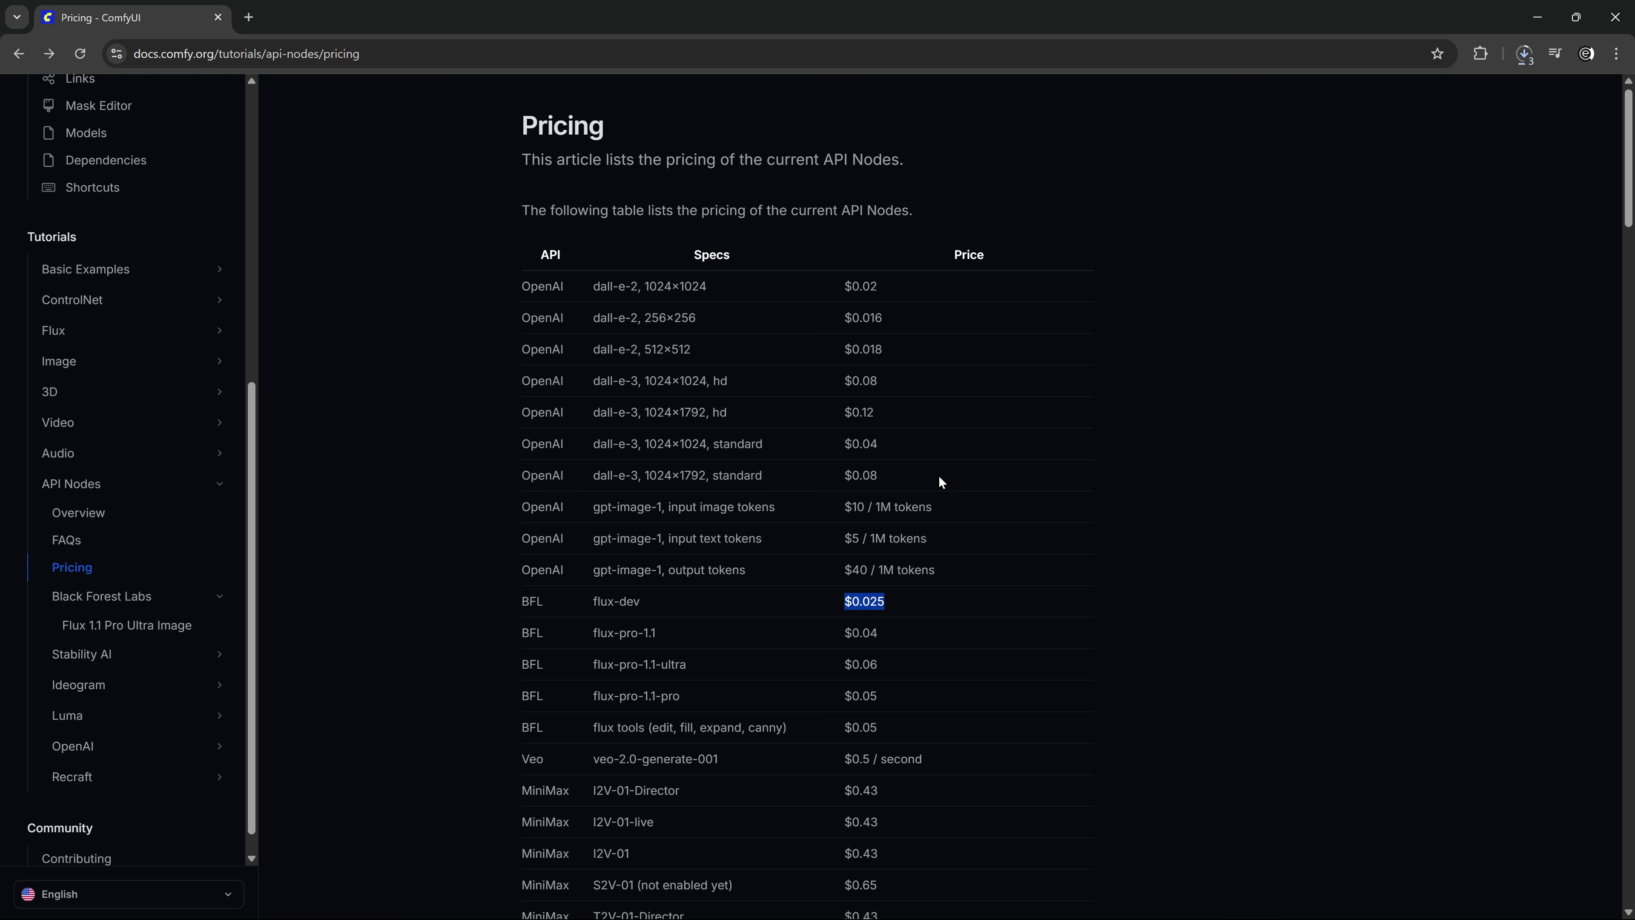
scroll(940, 478, down, 15)
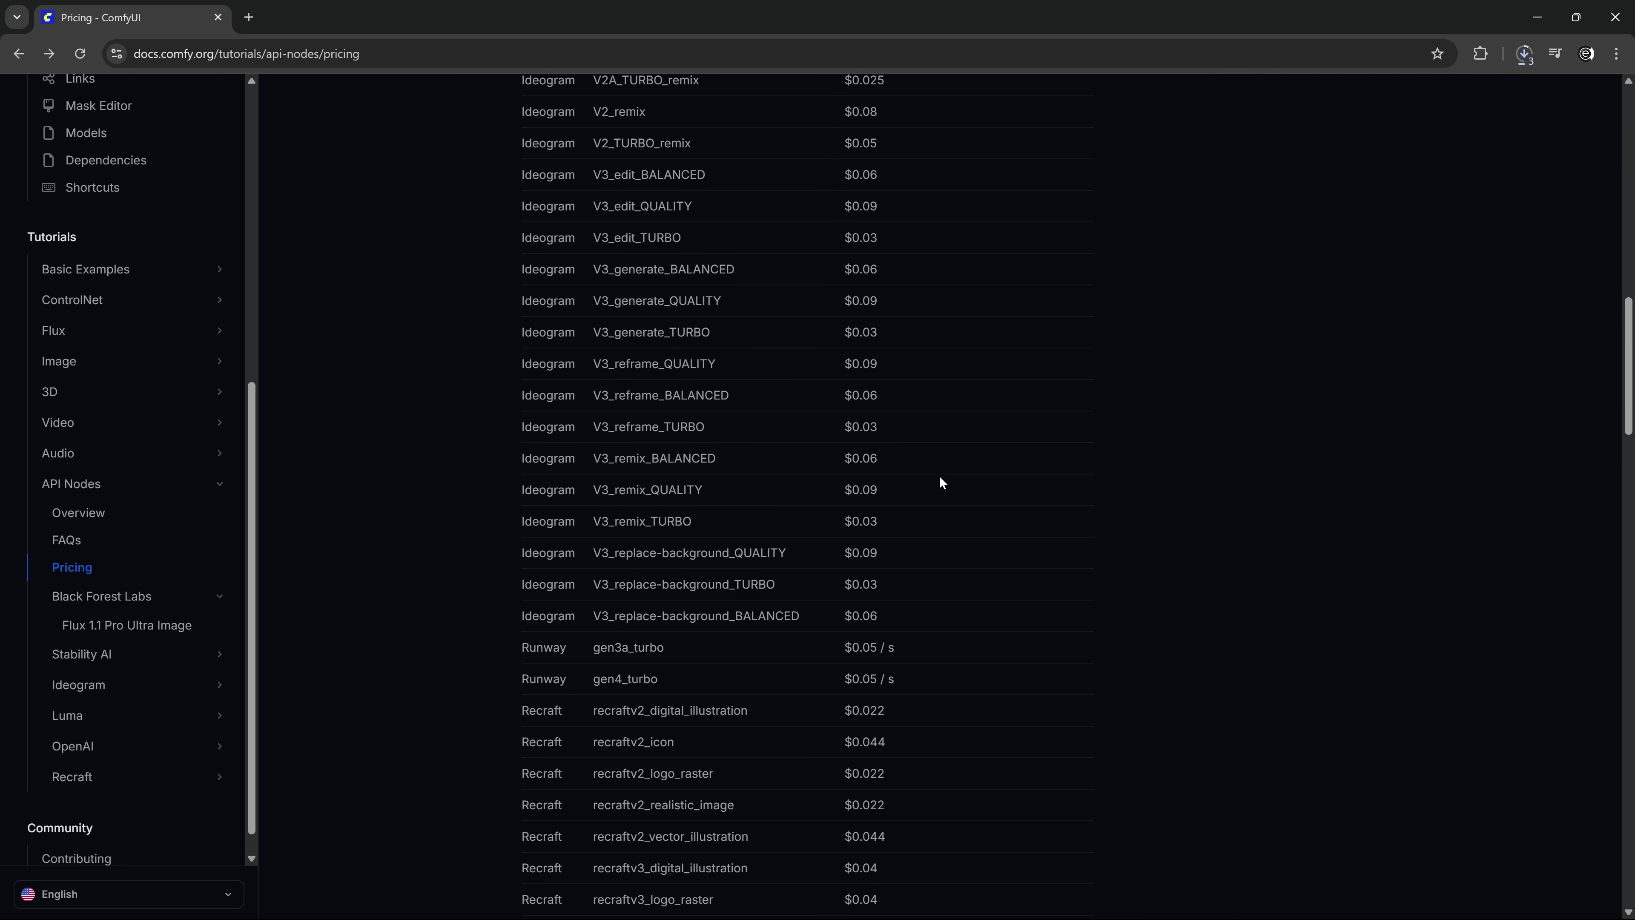
scroll(940, 478, down, 10)
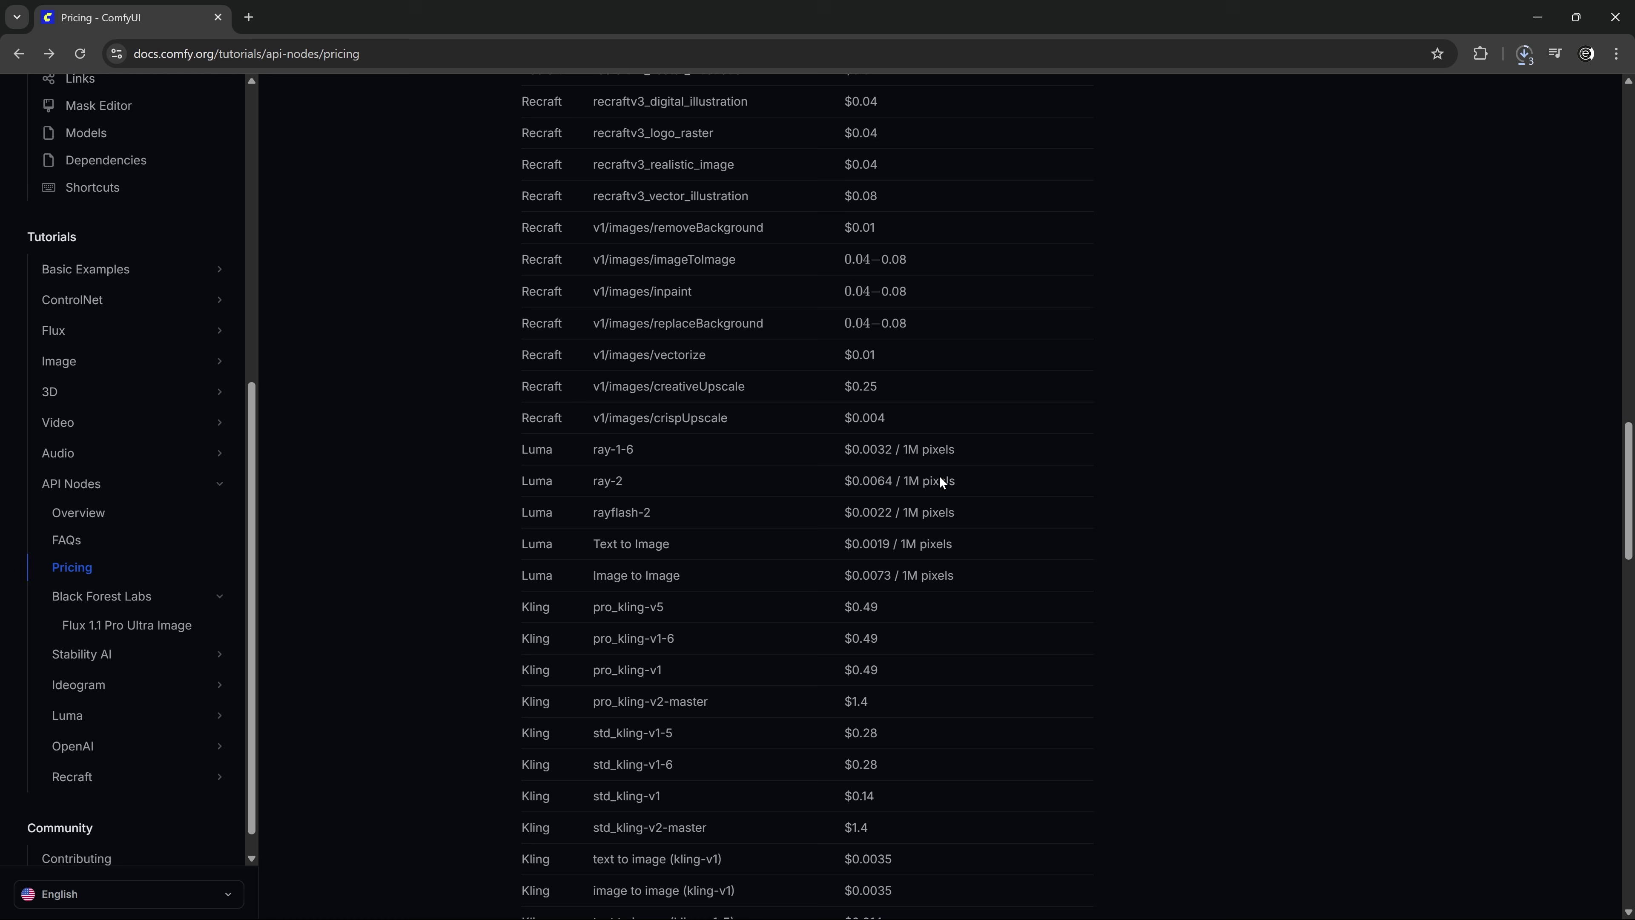
scroll(941, 483, down, 4)
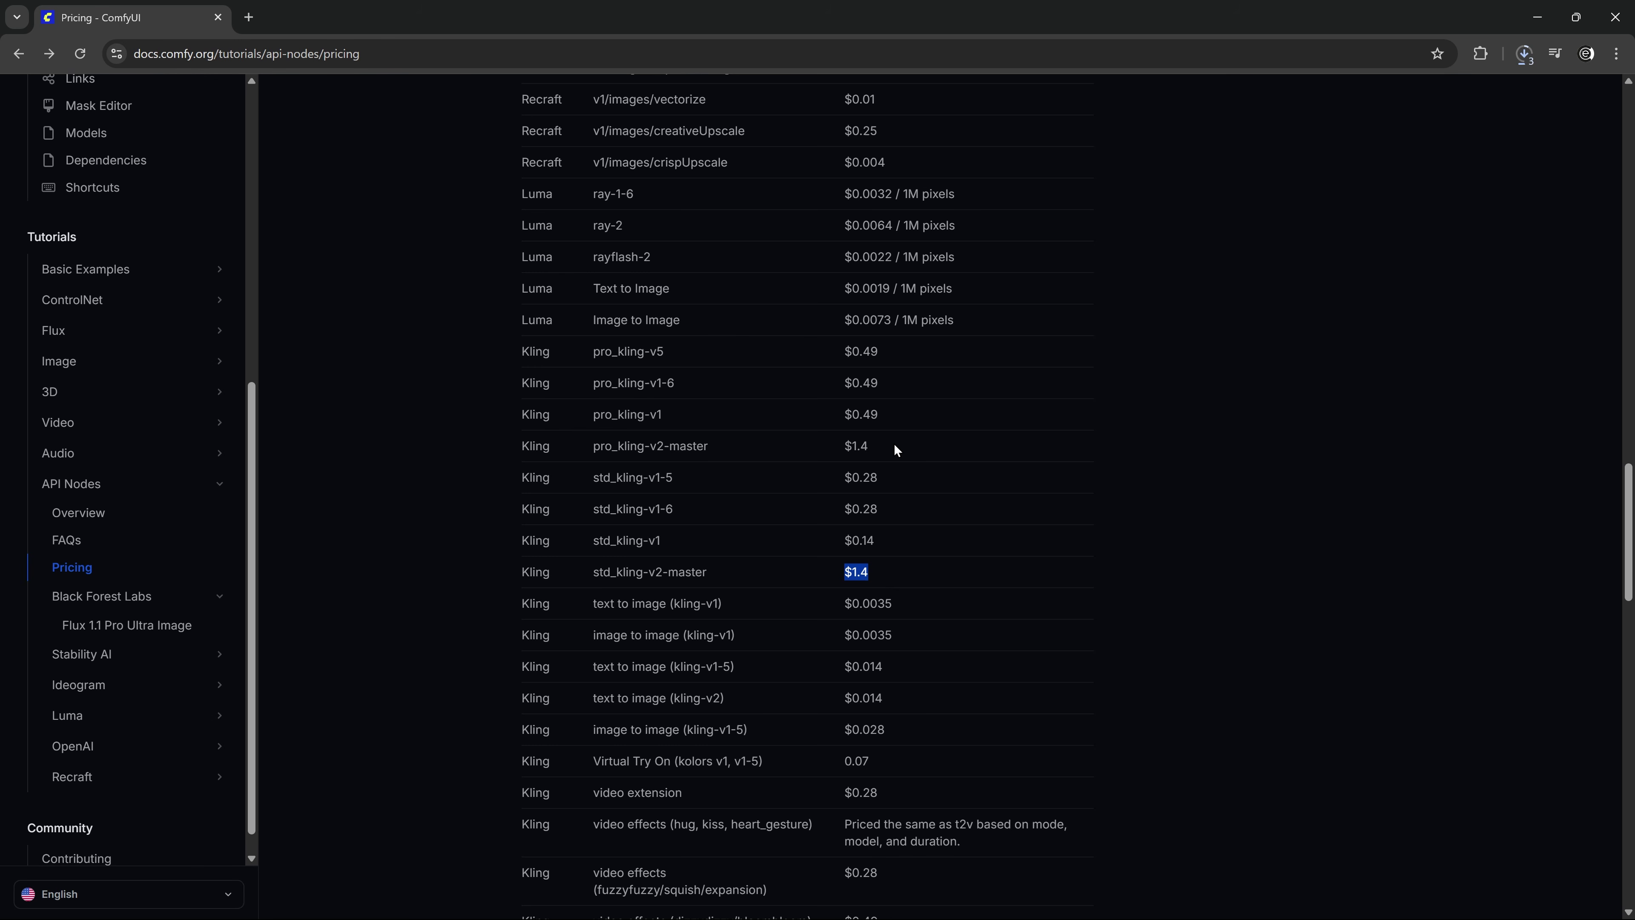
drag(897, 450, 830, 450)
click(905, 458)
scroll(920, 503, down, 1)
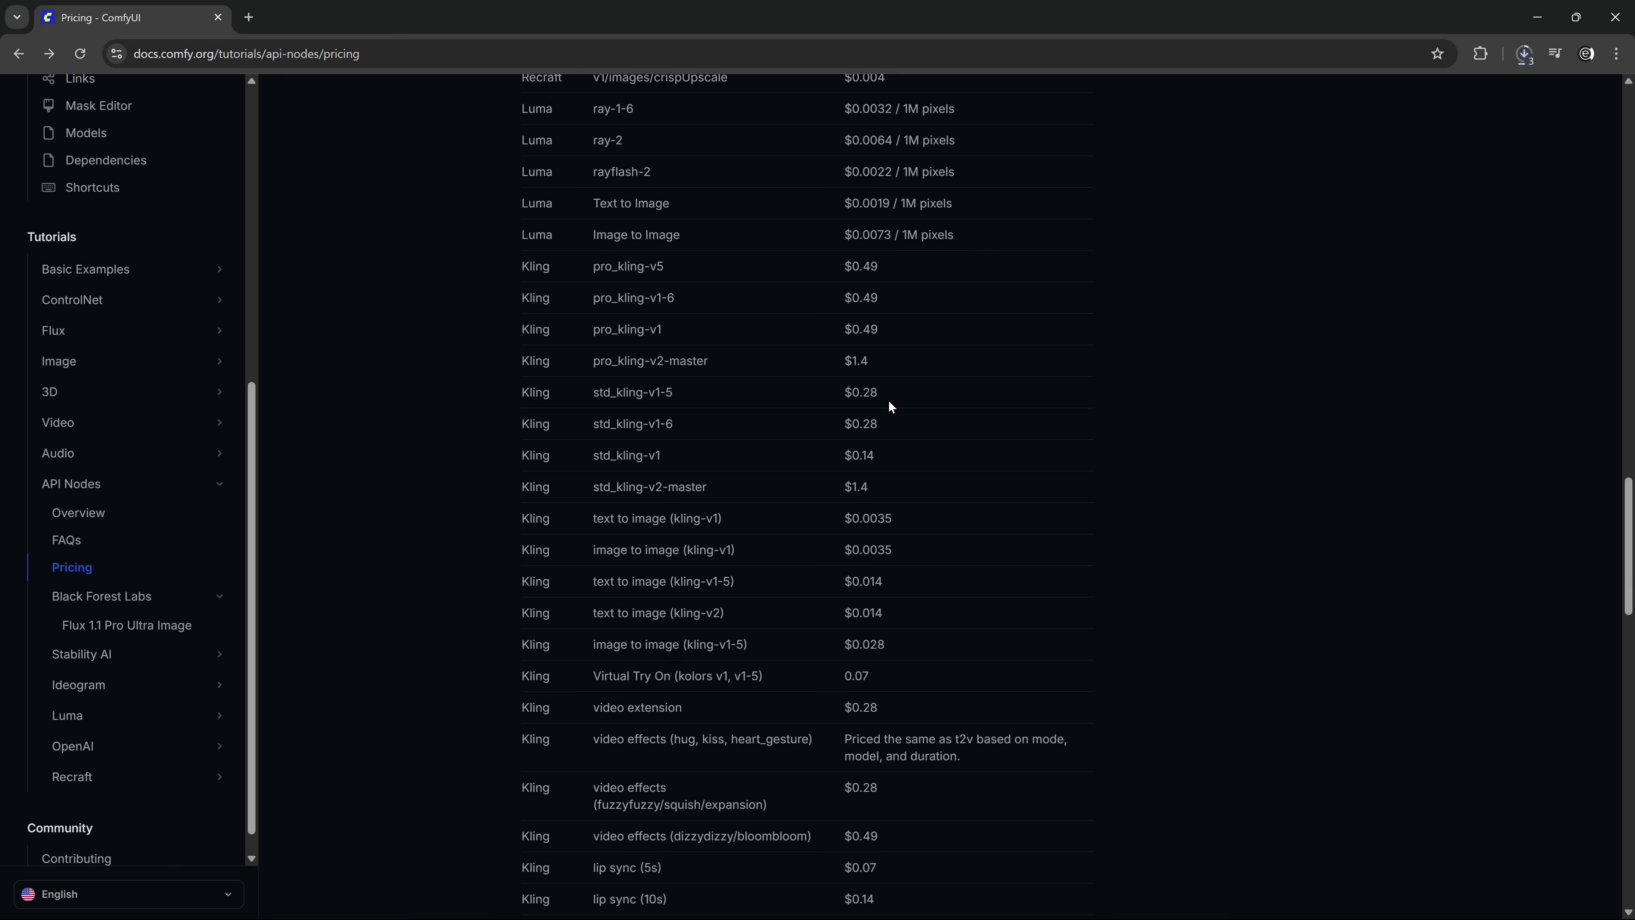
scroll(894, 516, down, 1)
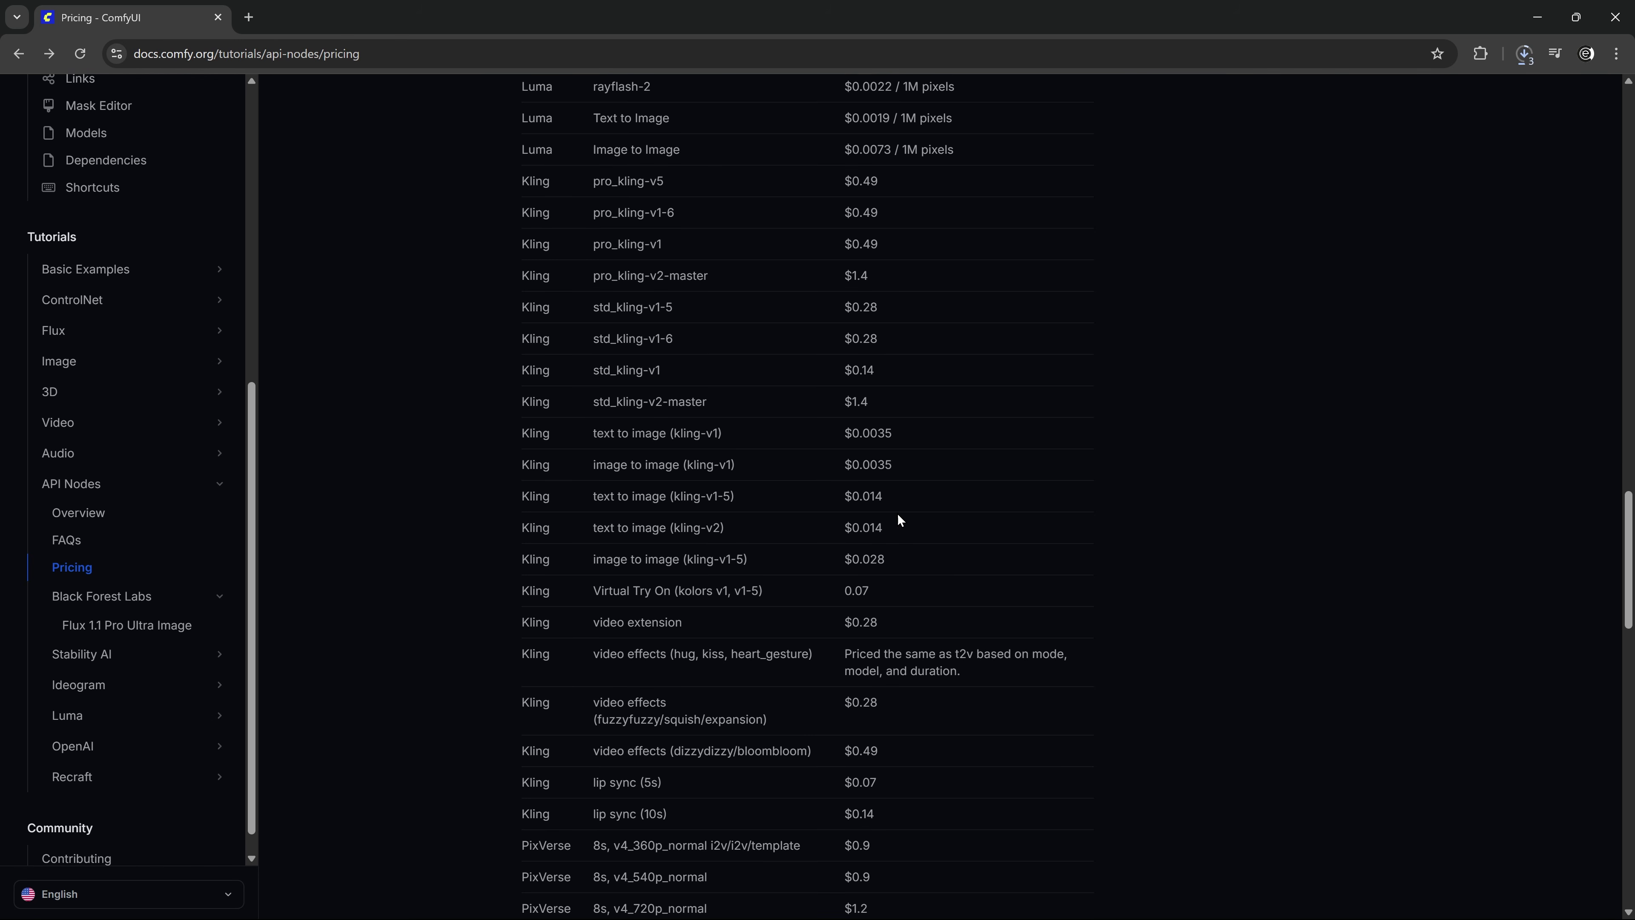
Check the PixVerse 5s, v4_1080p_fast price and the Pika prices in the pricing table, and return towards its beginning
scroll(902, 516, down, 6)
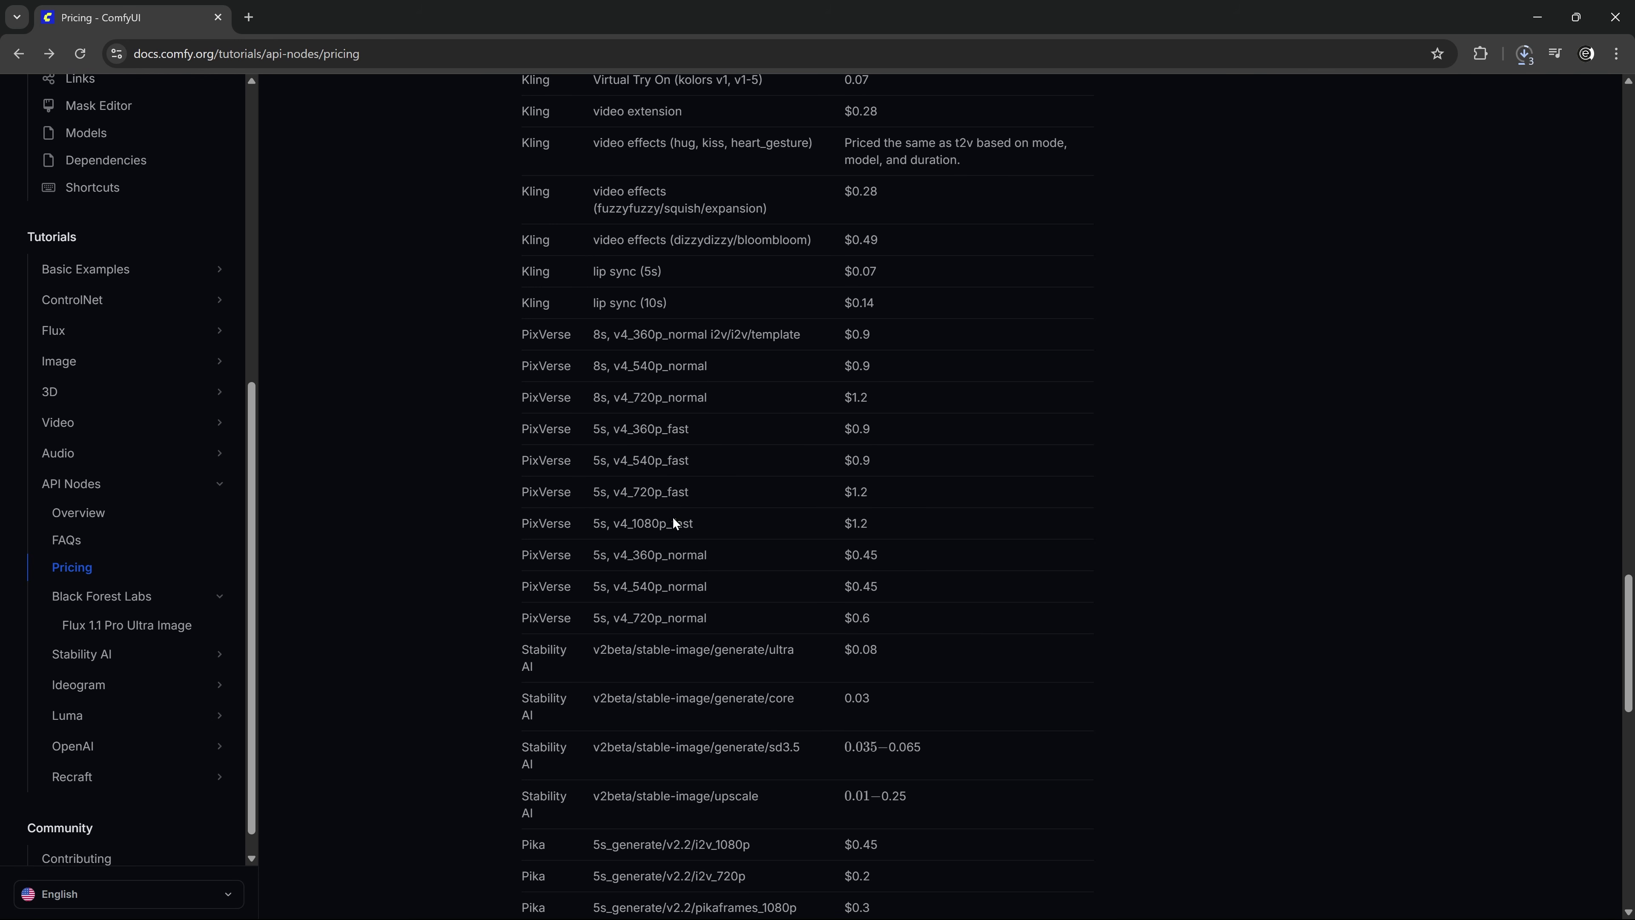
drag(522, 524, 883, 524)
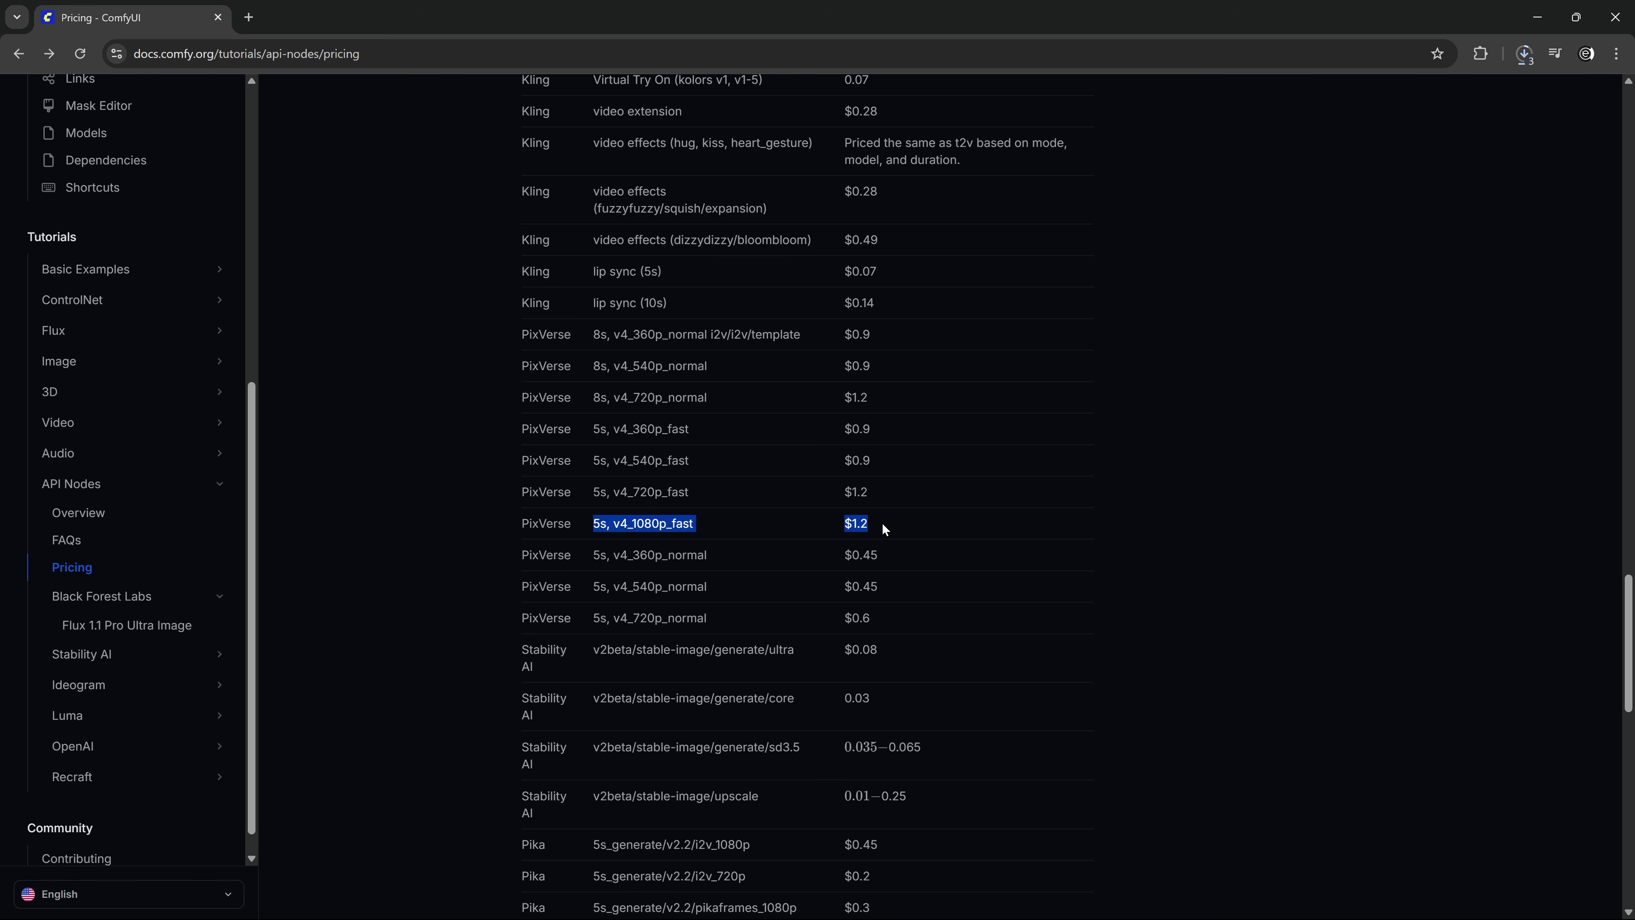
scroll(944, 518, down, 7)
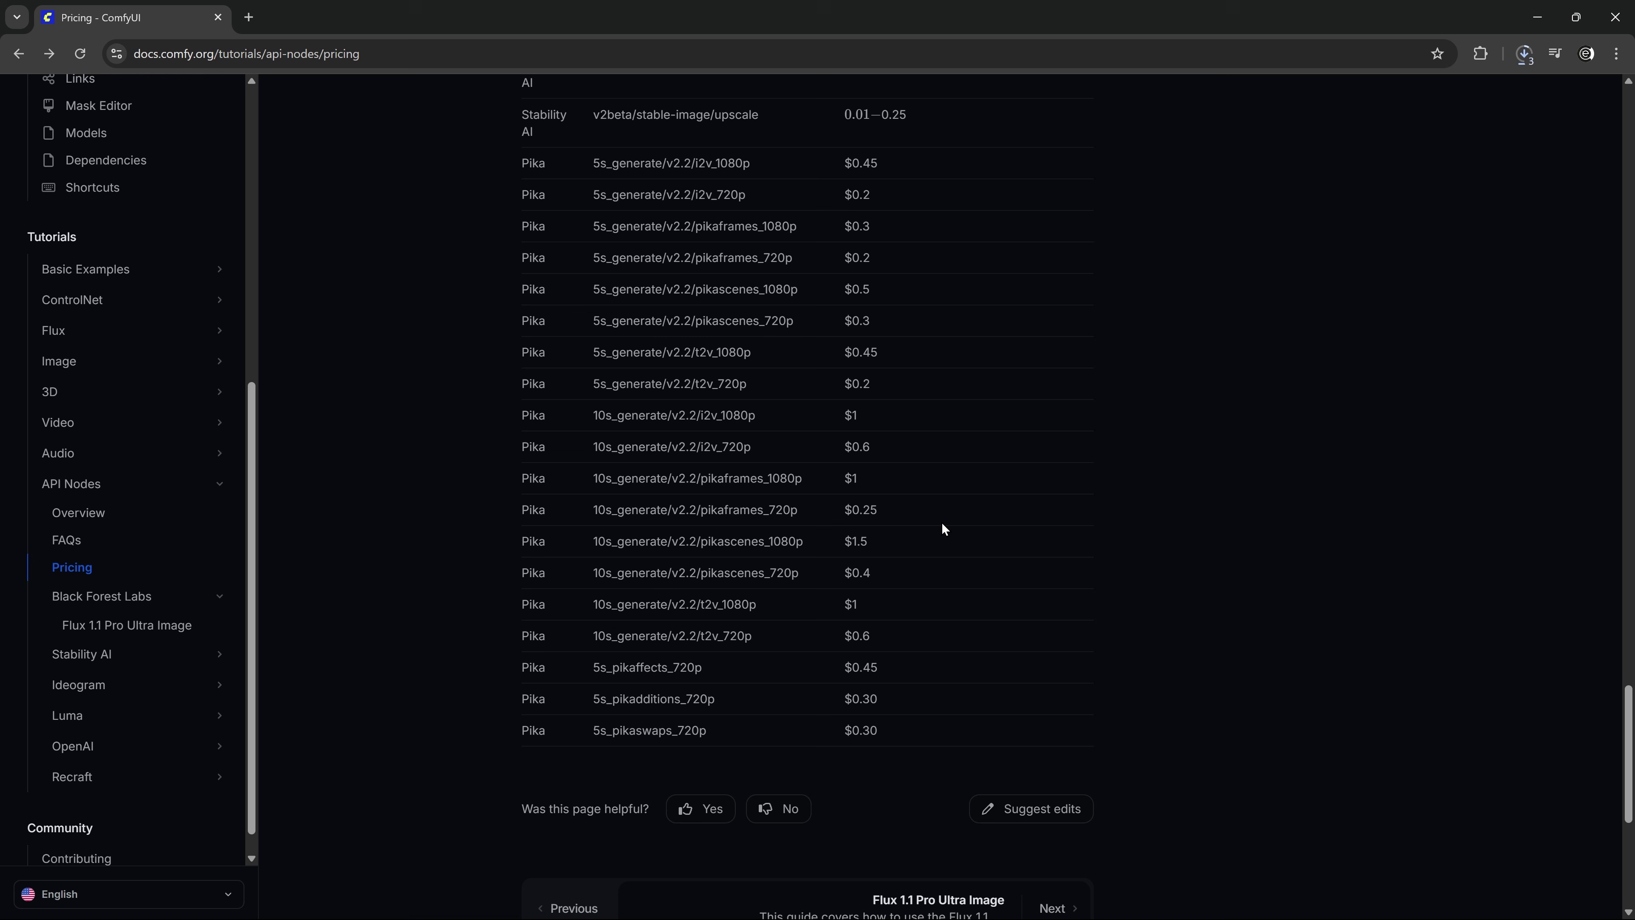
scroll(940, 535, up, 18)
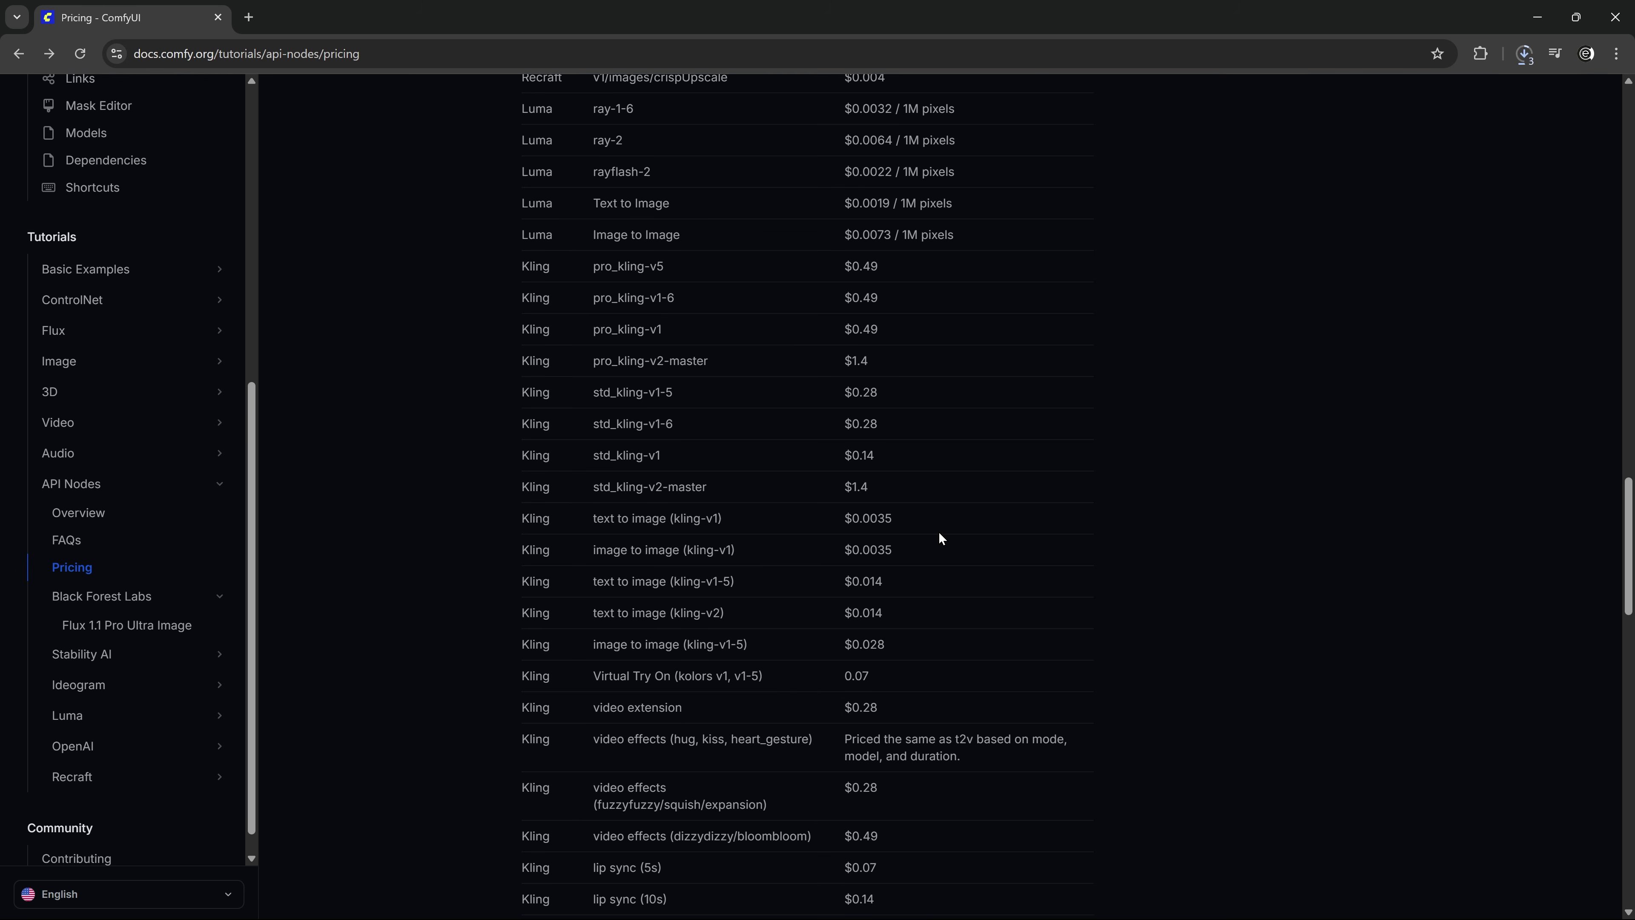
scroll(940, 528, up, 20)
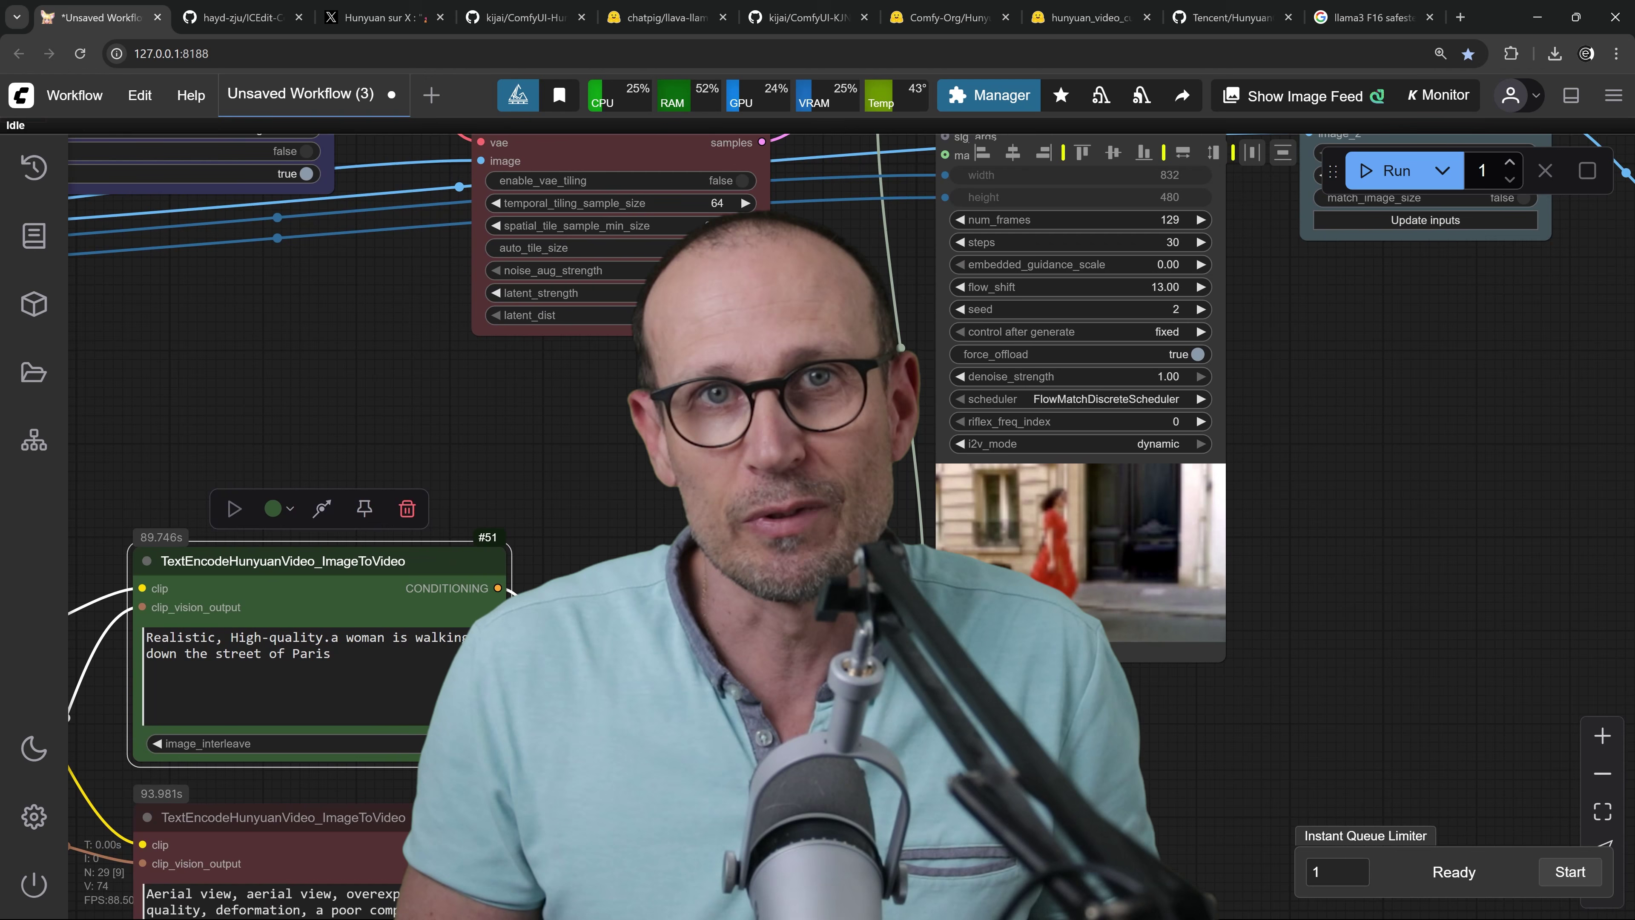
Examine the output video of the woman in the red dress in the Hunyuan image-to-video workflow's video output node
drag(667, 506, 329, 523)
scroll(329, 523, down, 3)
drag(986, 519, 545, 520)
scroll(545, 521, down, 2)
scroll(747, 580, up, 6)
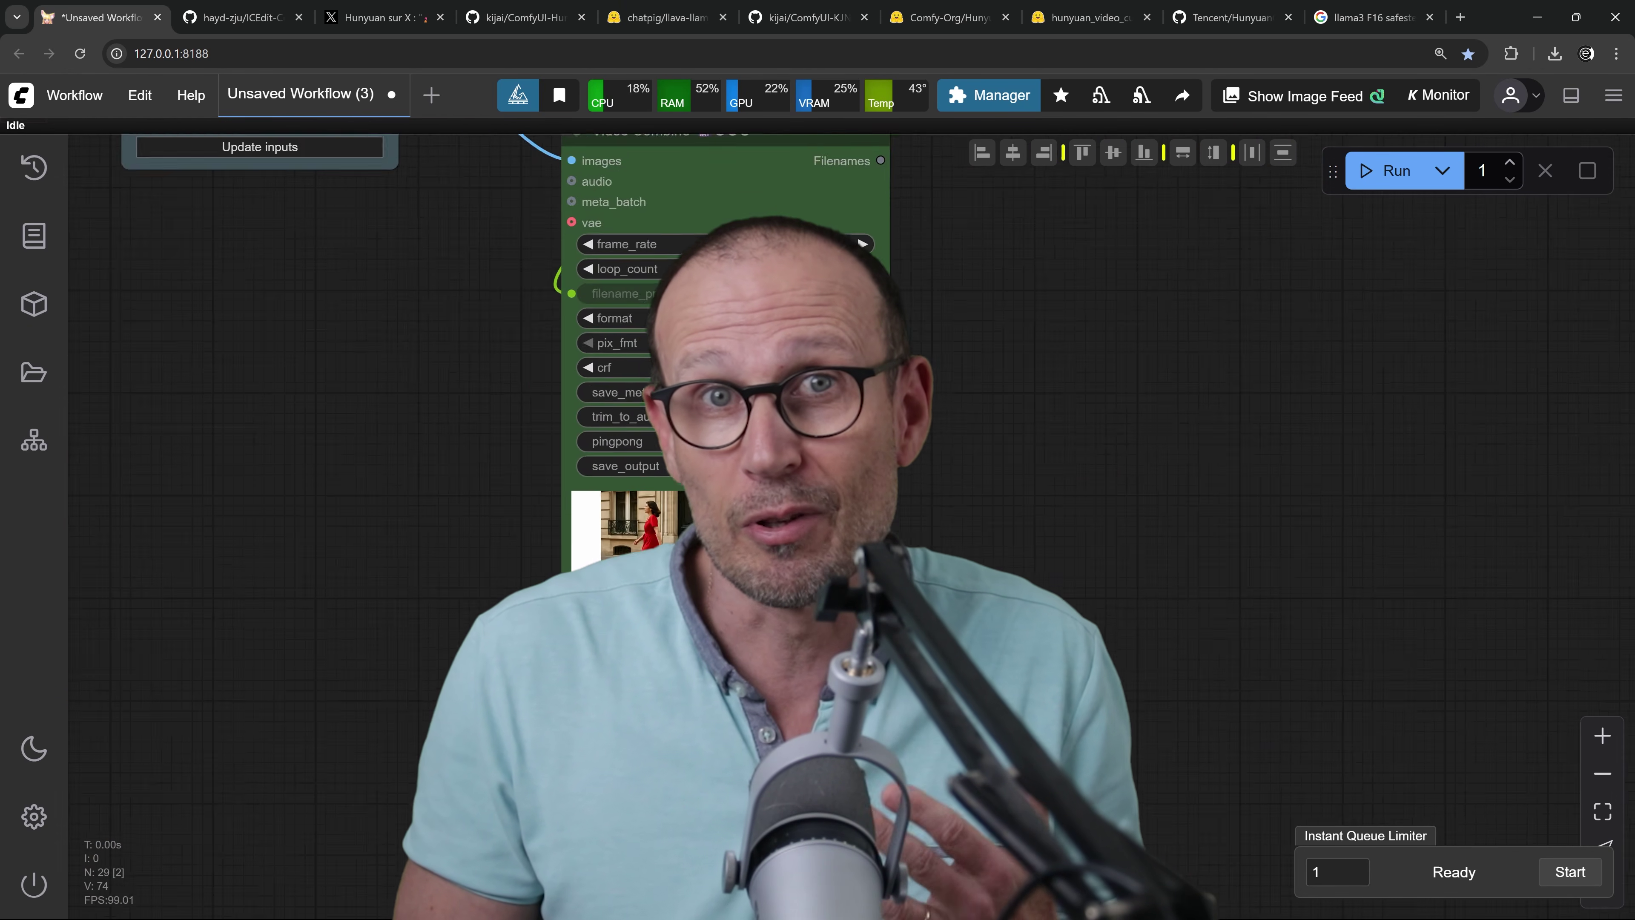
scroll(703, 594, up, 15)
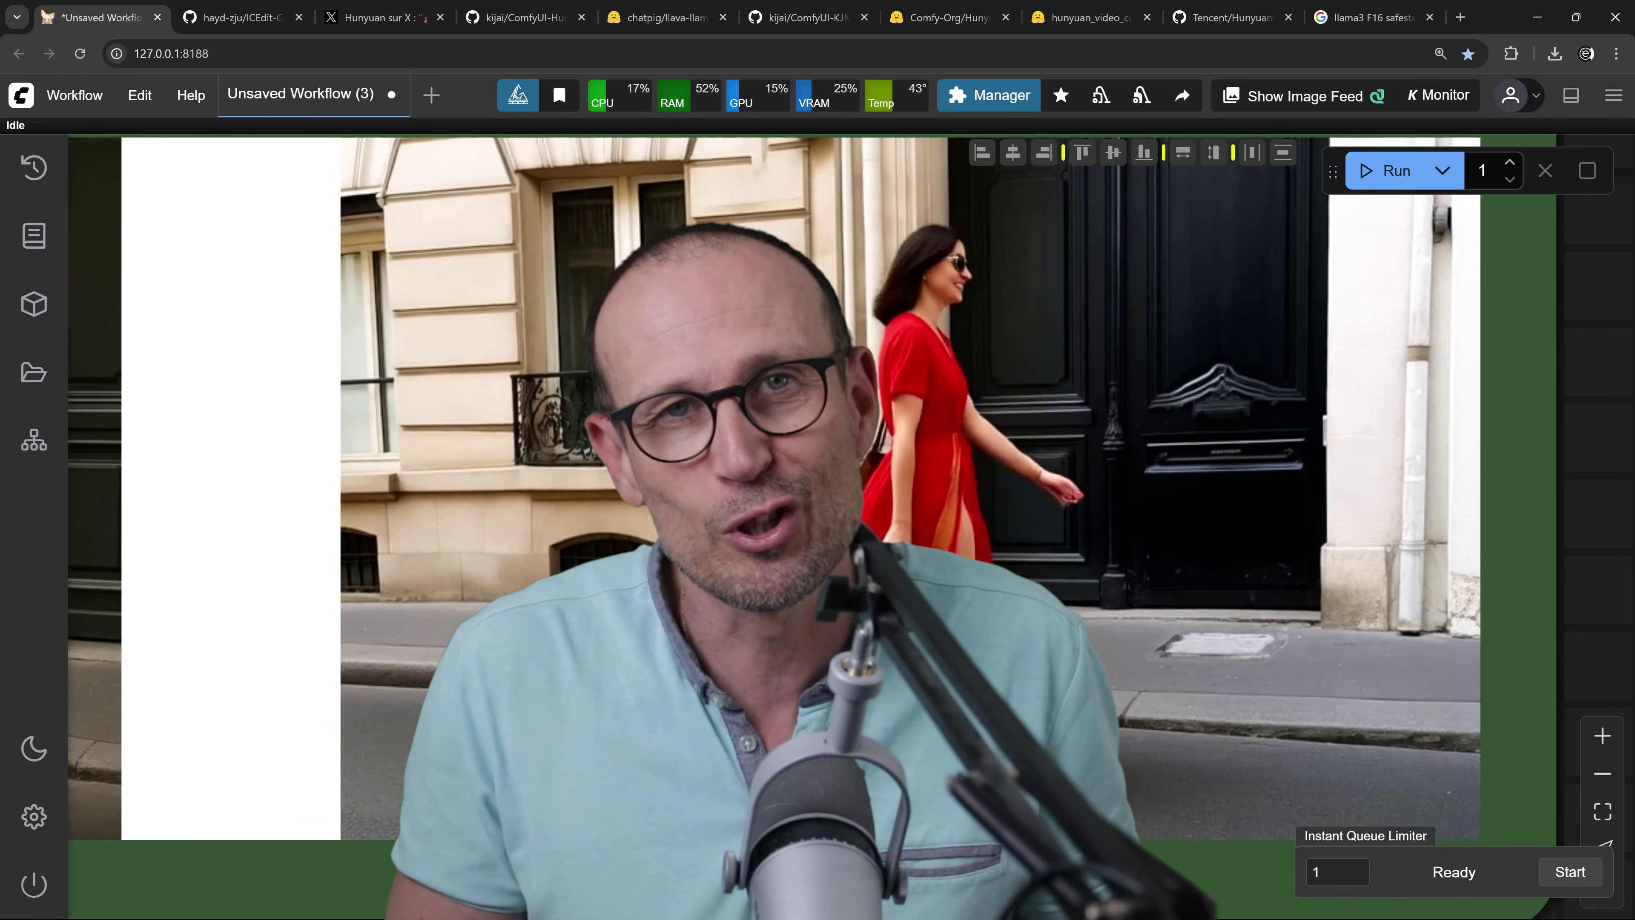